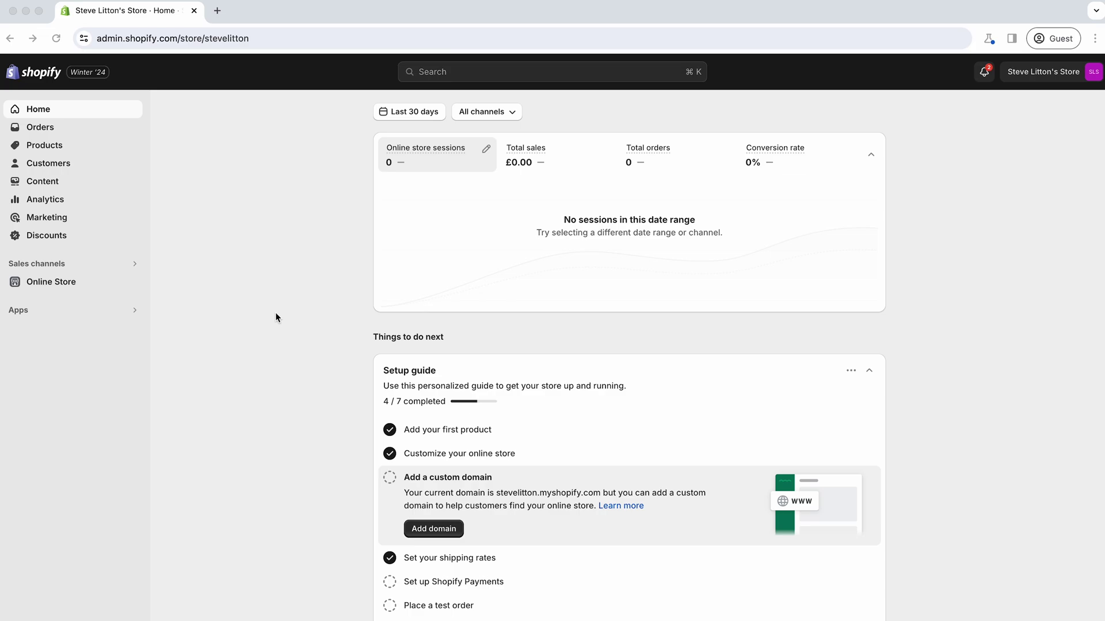
Open the live online store from the admin and look through its home page.
click(130, 282)
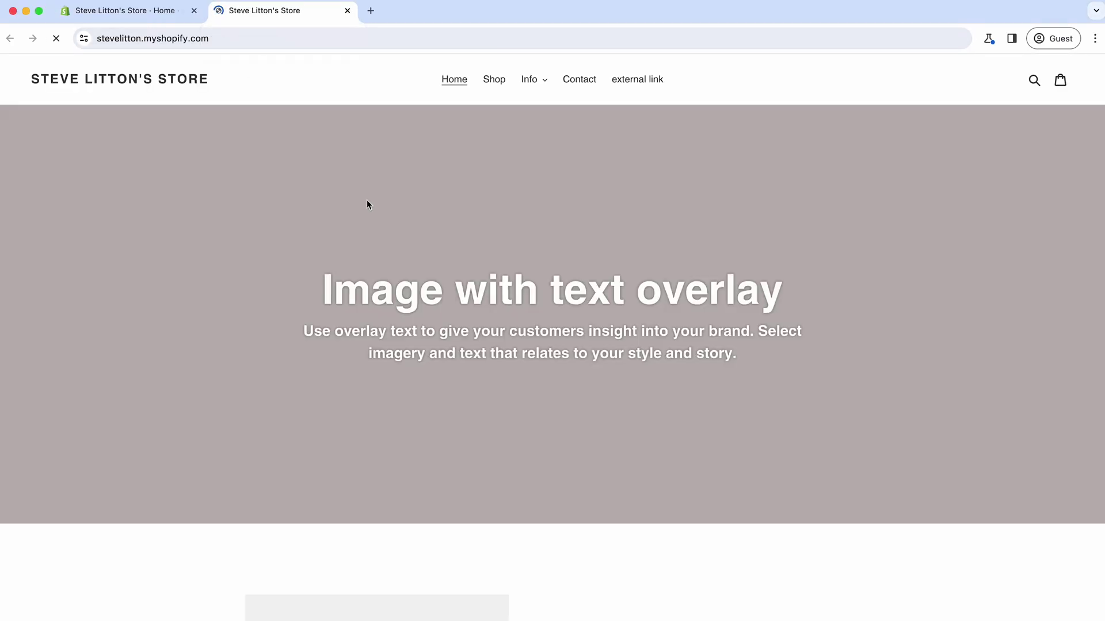
scroll(306, 325, down, 4)
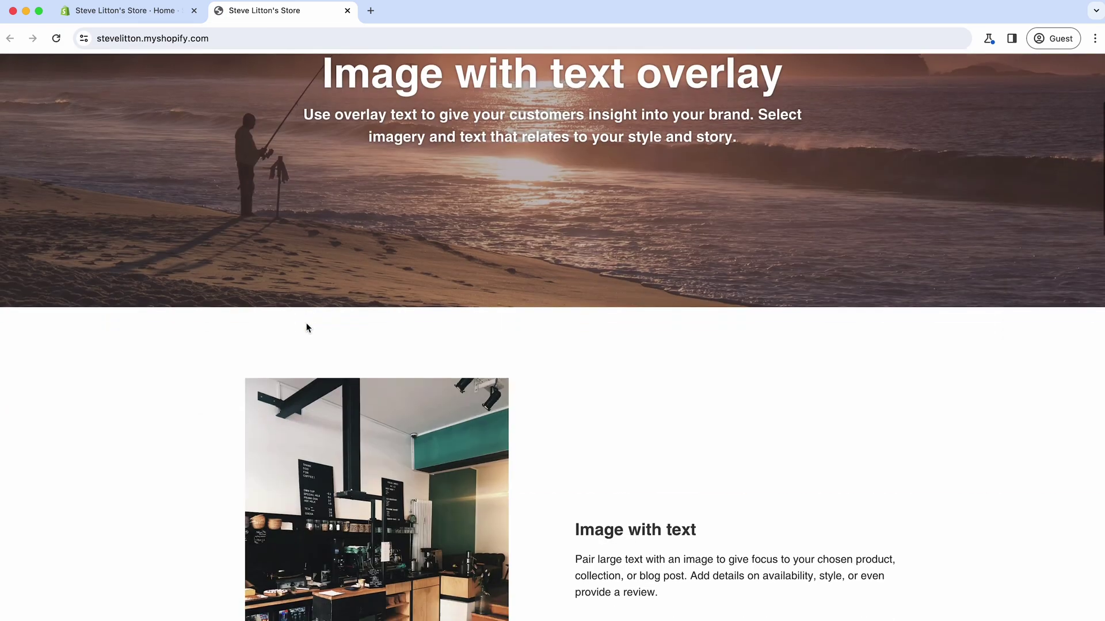
scroll(307, 327, down, 2)
scroll(306, 328, up, 6)
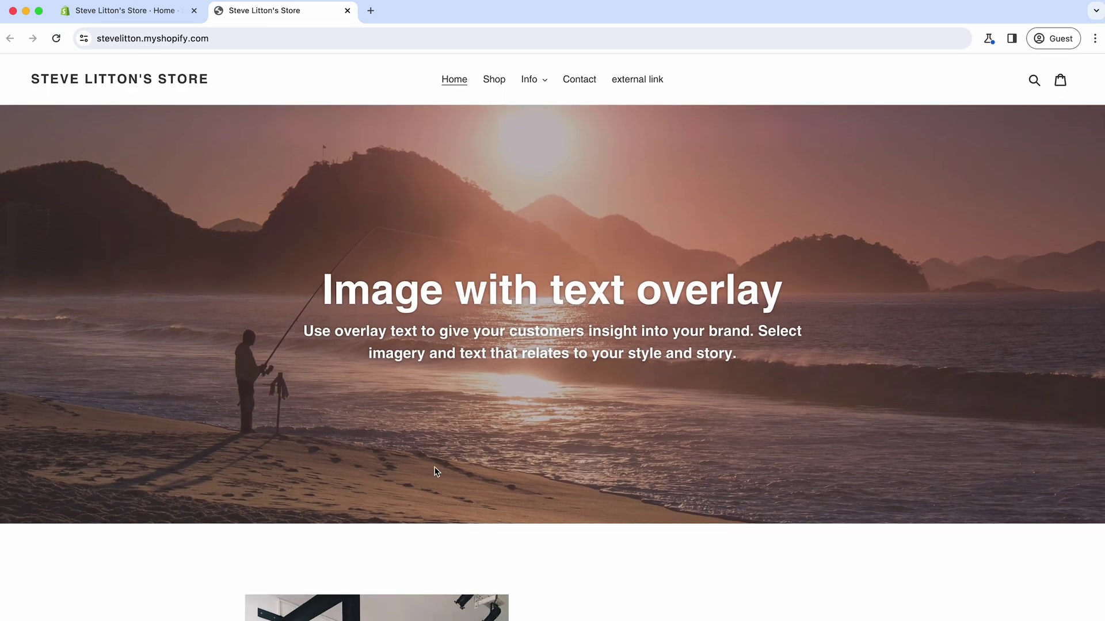
Open the storefront's Shop page listing all products.
click(123, 11)
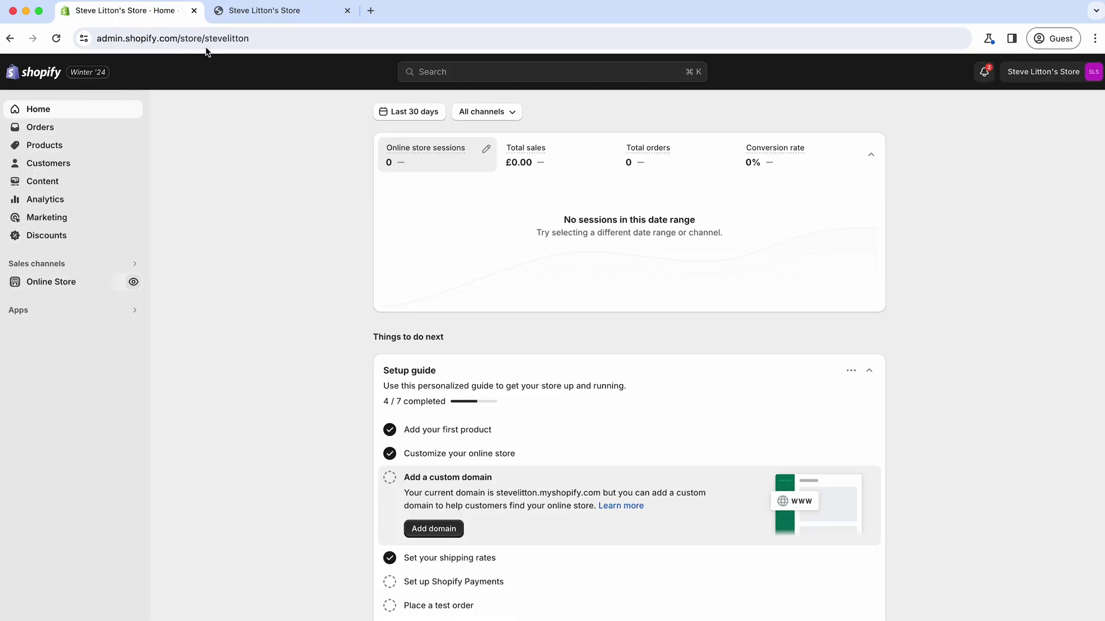
click(267, 10)
click(494, 81)
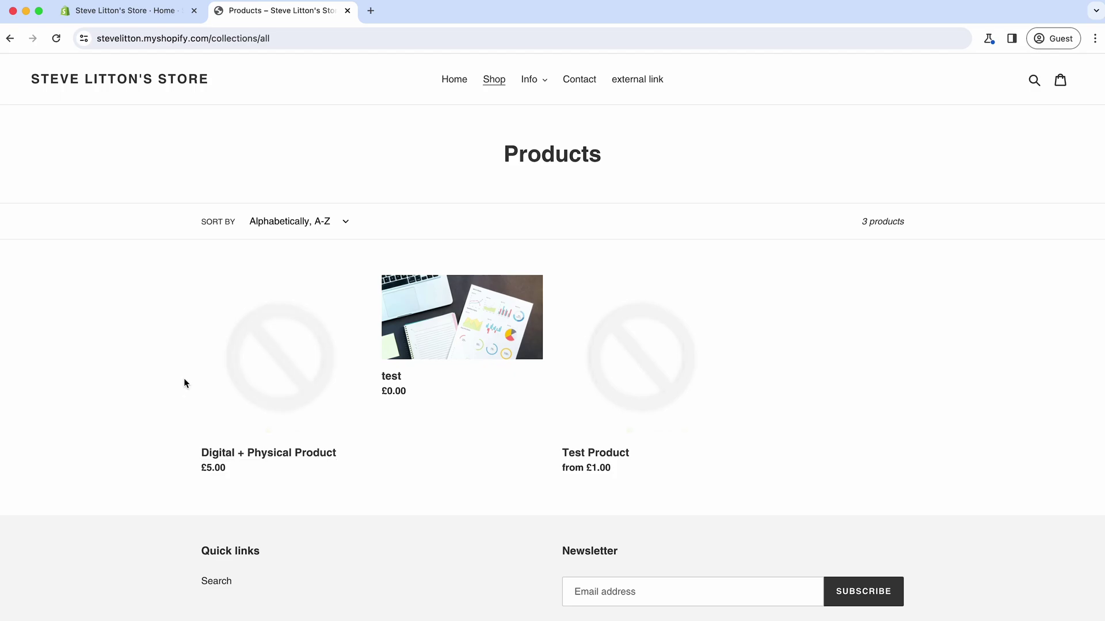
Return to the store admin and open the General shipping profile in the shipping and delivery settings.
click(152, 16)
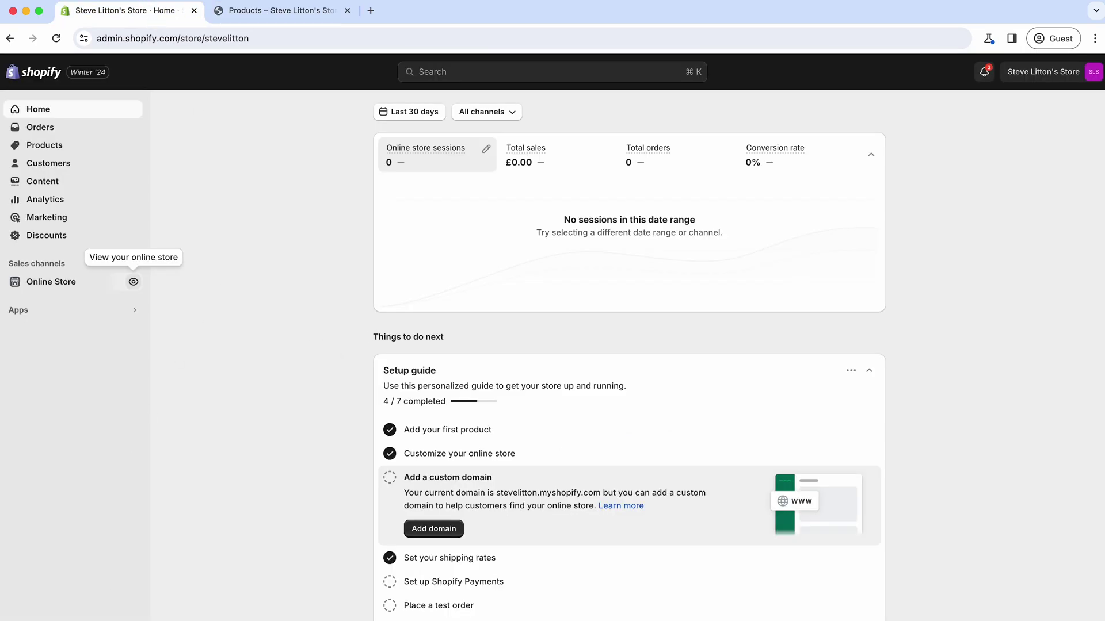
click(34, 611)
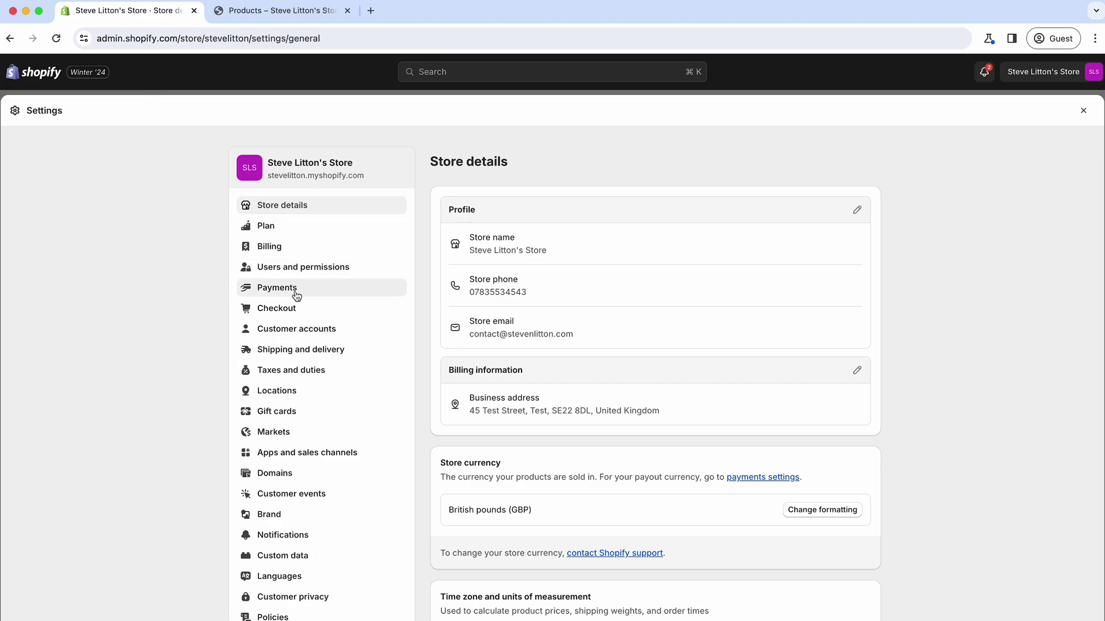
click(314, 357)
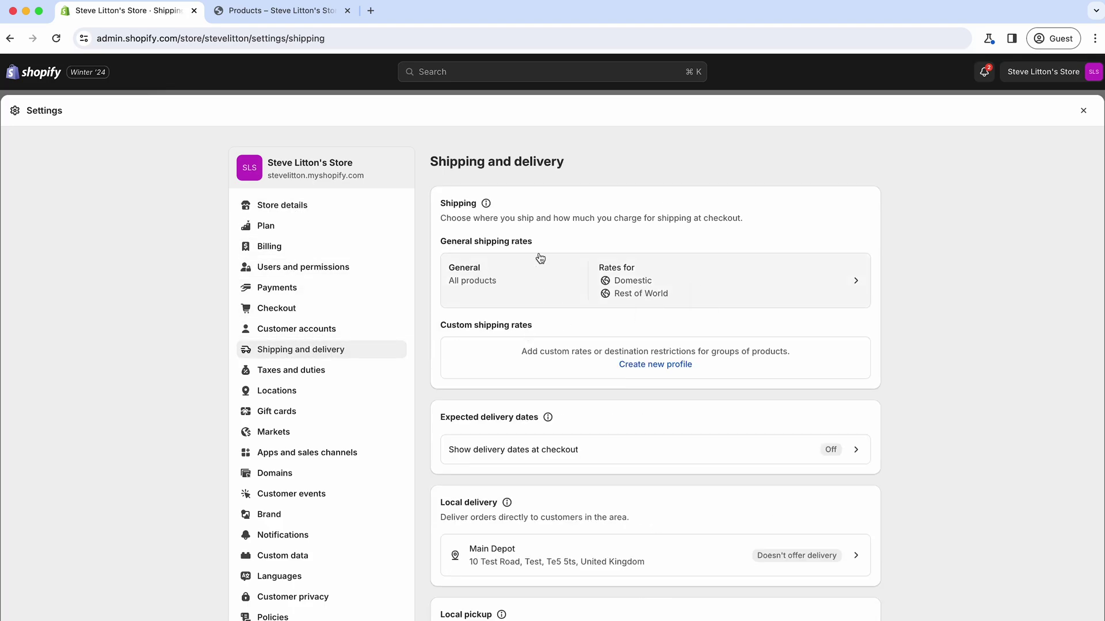
click(709, 293)
Examine the Express and Standard rates in the profile's Domestic shipping zone.
scroll(551, 411, down, 2)
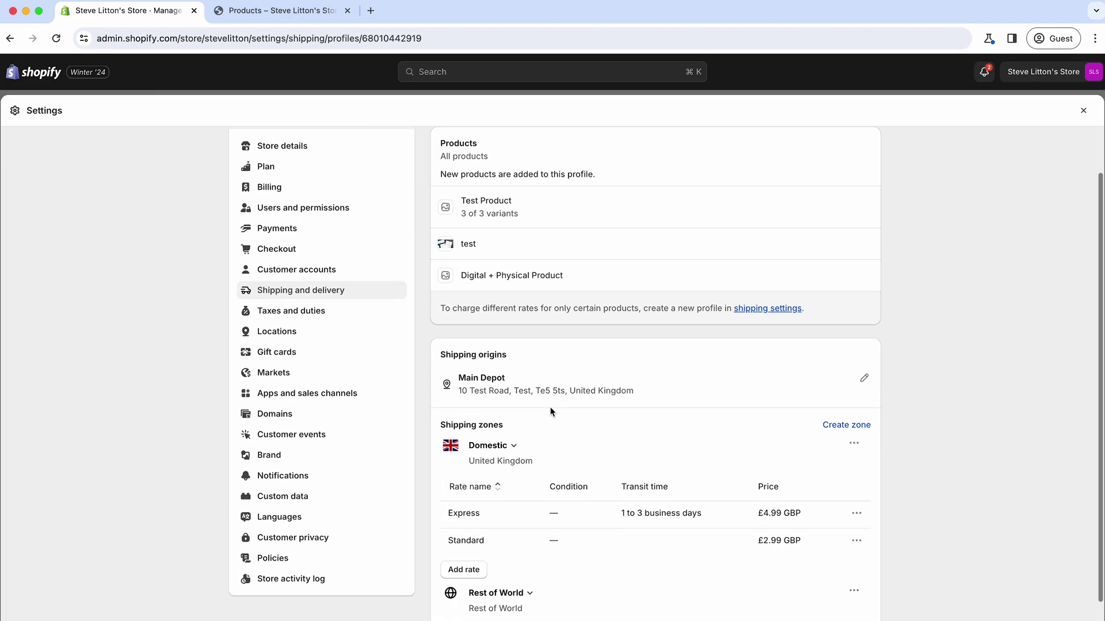
scroll(551, 411, down, 2)
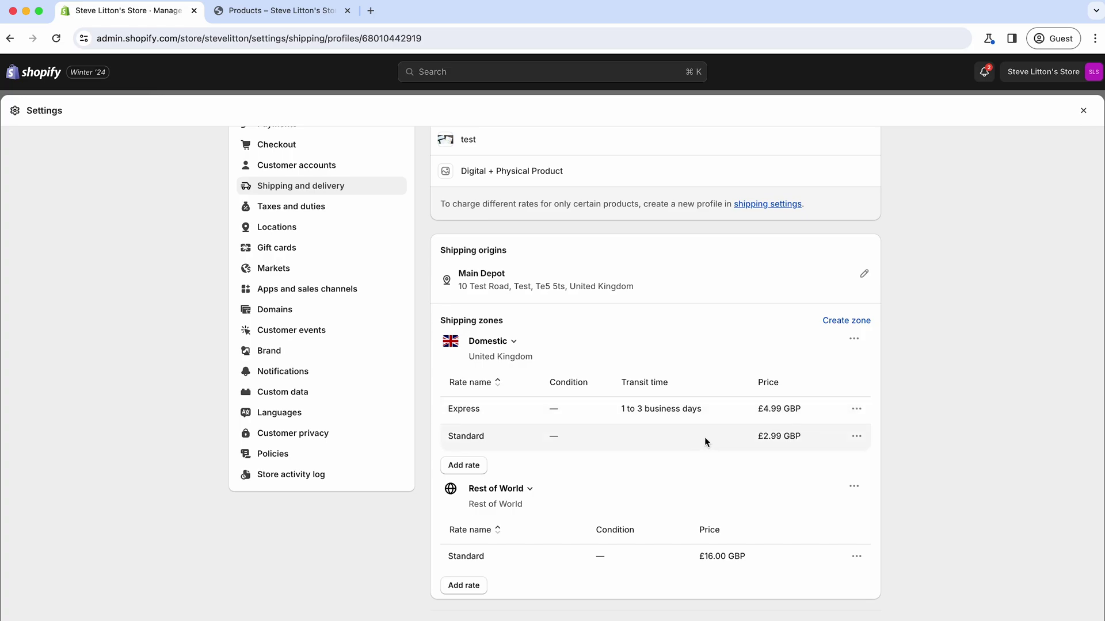
drag(443, 409, 801, 409)
drag(447, 436, 653, 451)
click(742, 440)
click(477, 466)
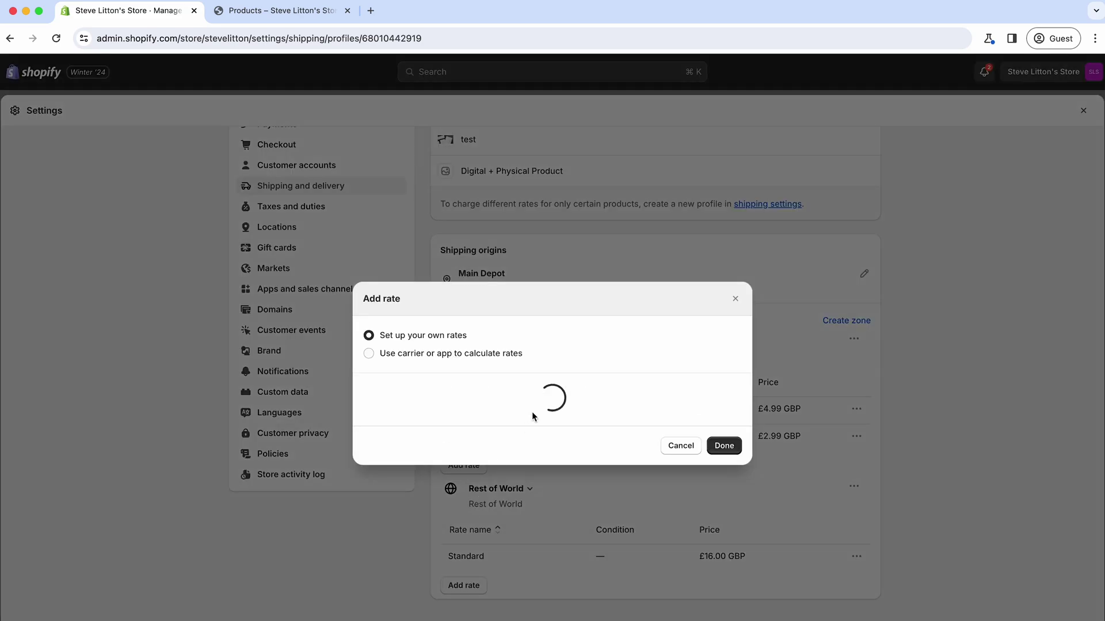
click(416, 361)
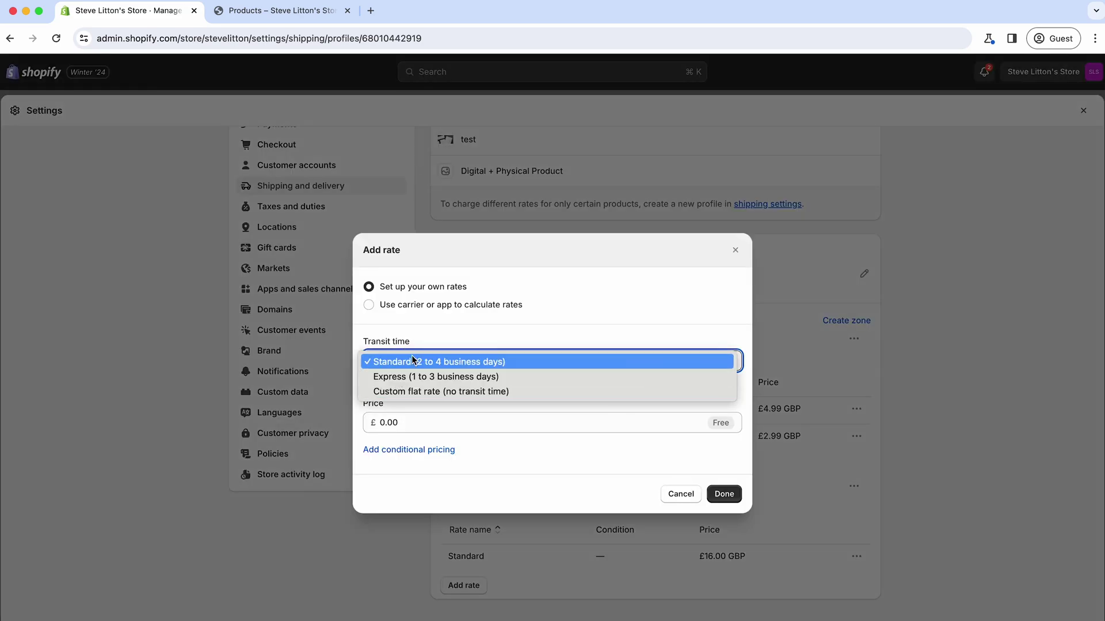
click(388, 361)
click(361, 421)
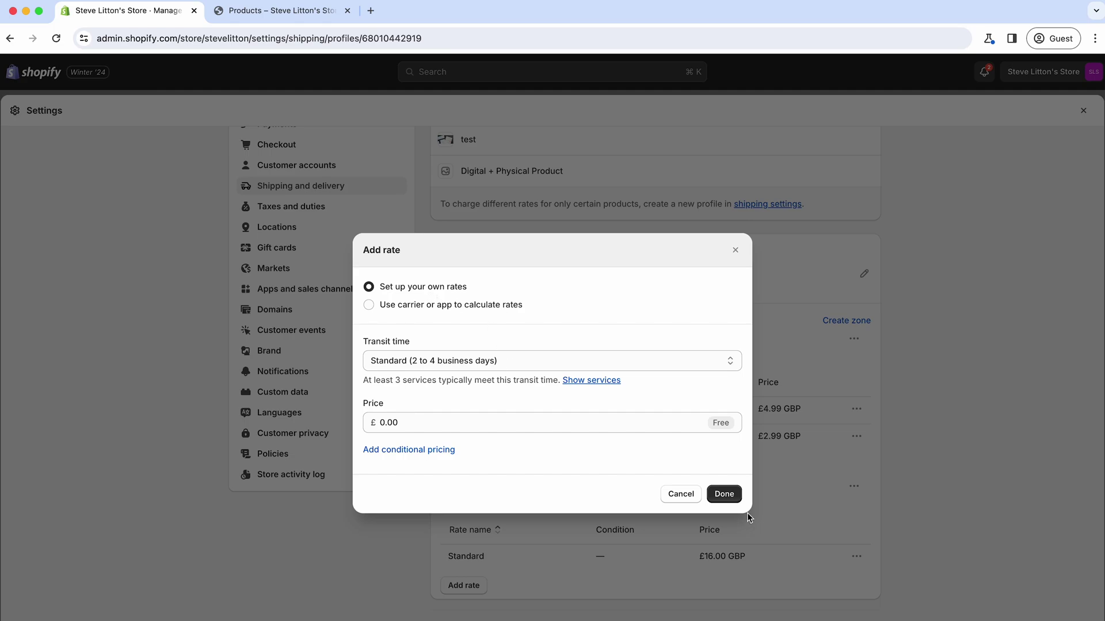
click(735, 250)
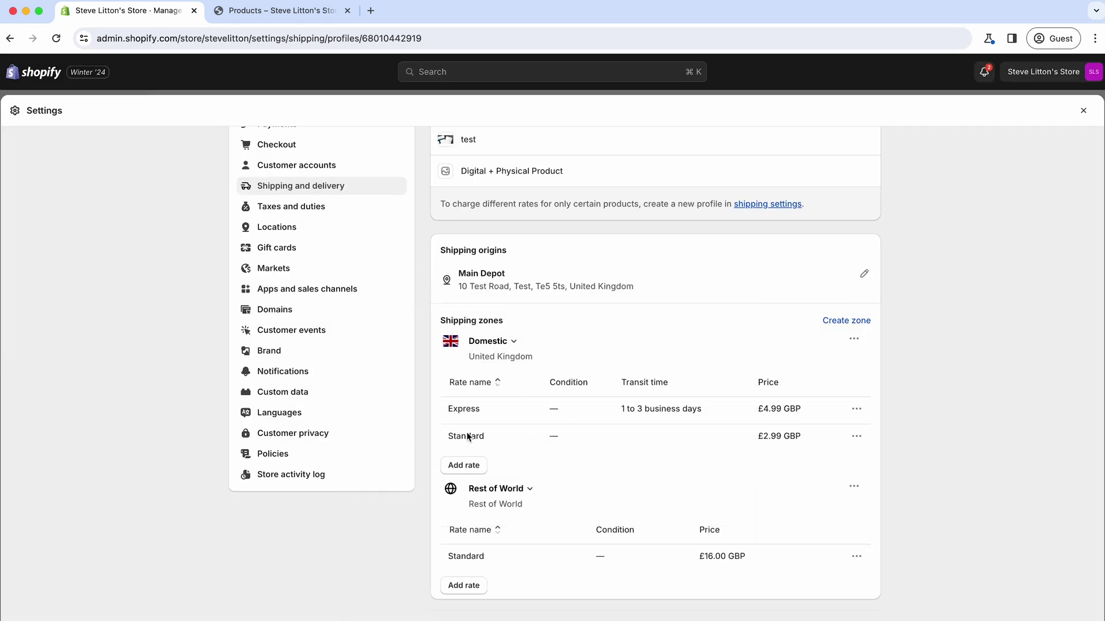
Review the Standard rate's price and the Express rate in the Domestic zone again.
drag(759, 441, 812, 442)
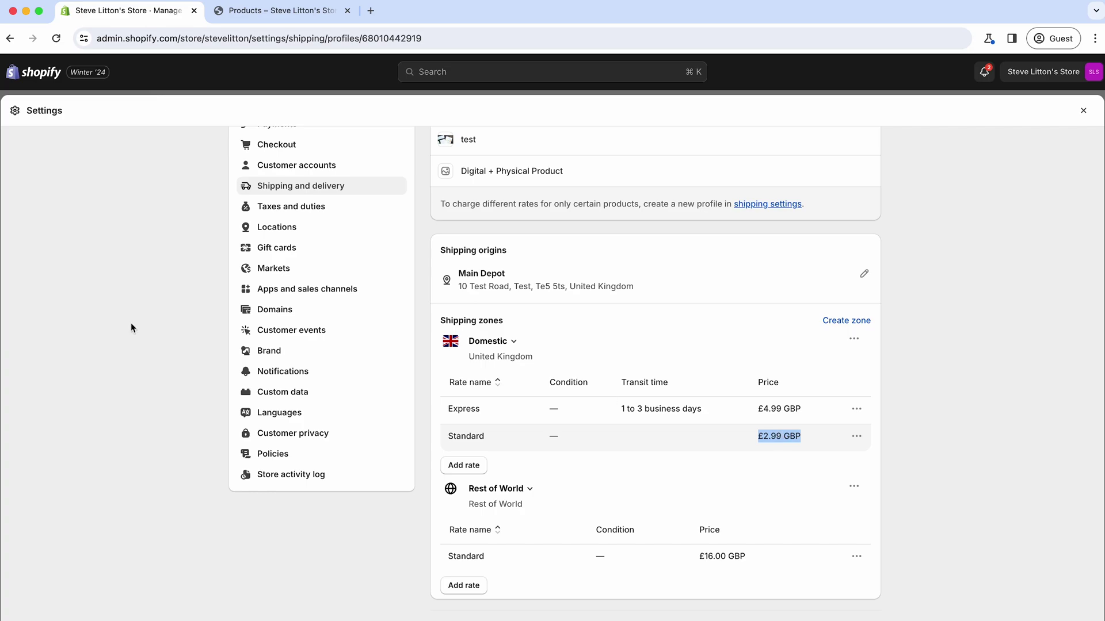
click(133, 306)
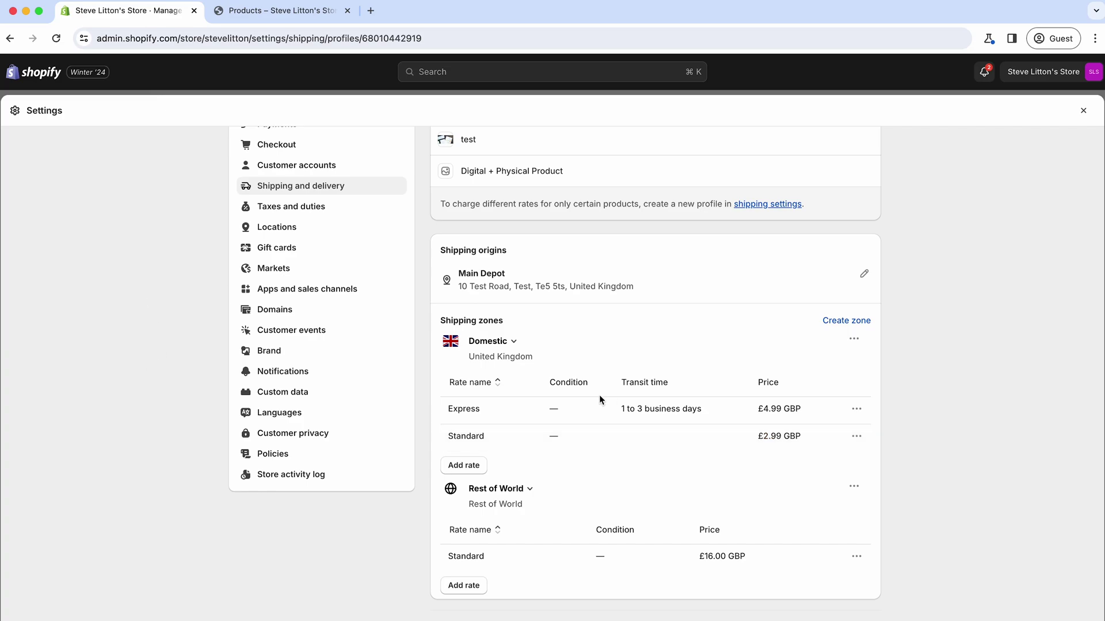
scroll(599, 395, up, 3)
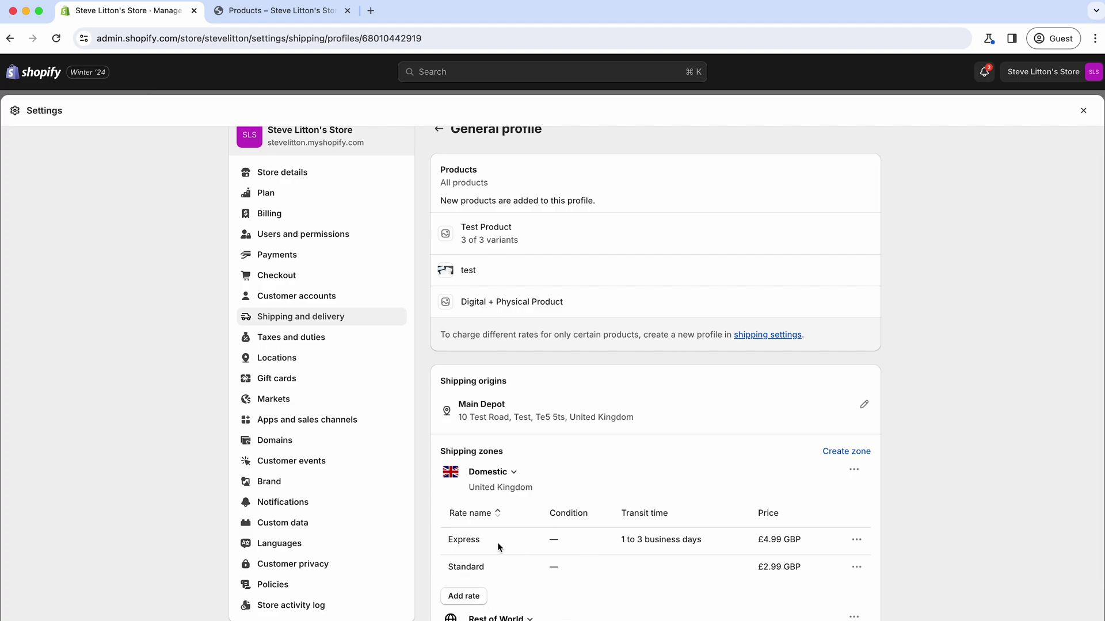
double_click(457, 541)
scroll(346, 495, up, 1)
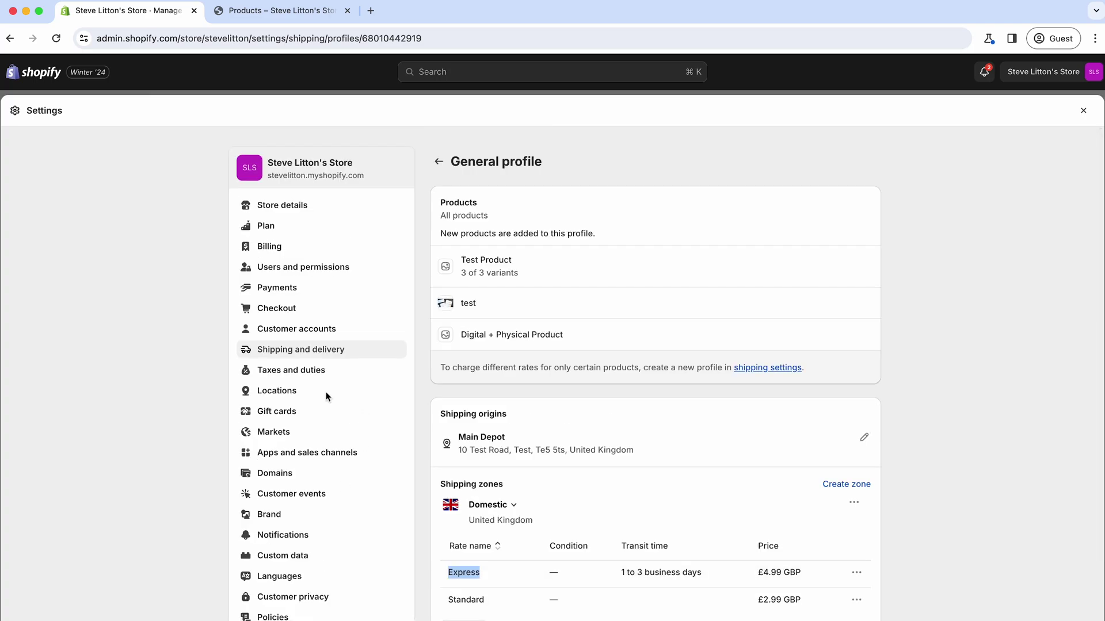
Close the settings, add the Digital + Physical Product to the storefront cart and view the cart.
click(1085, 110)
click(264, 12)
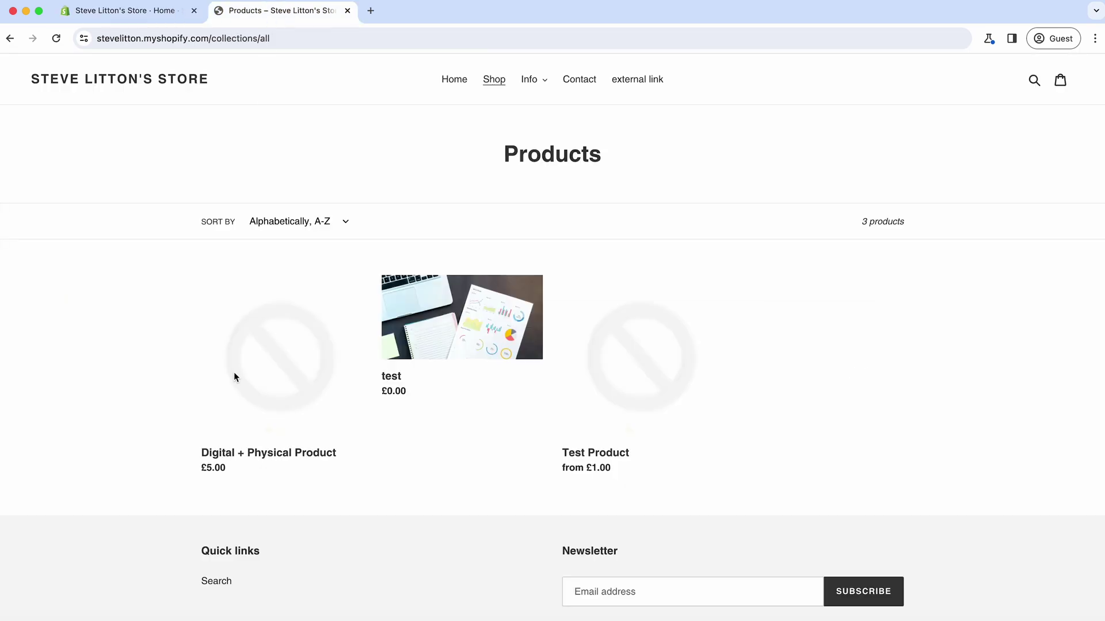
click(251, 382)
click(304, 258)
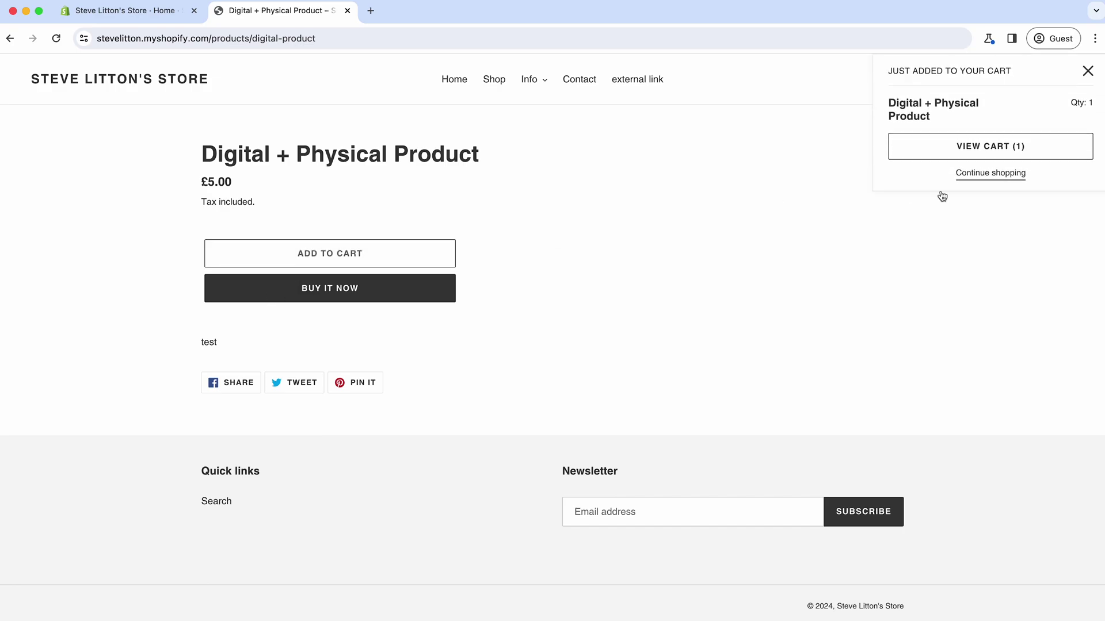
click(948, 147)
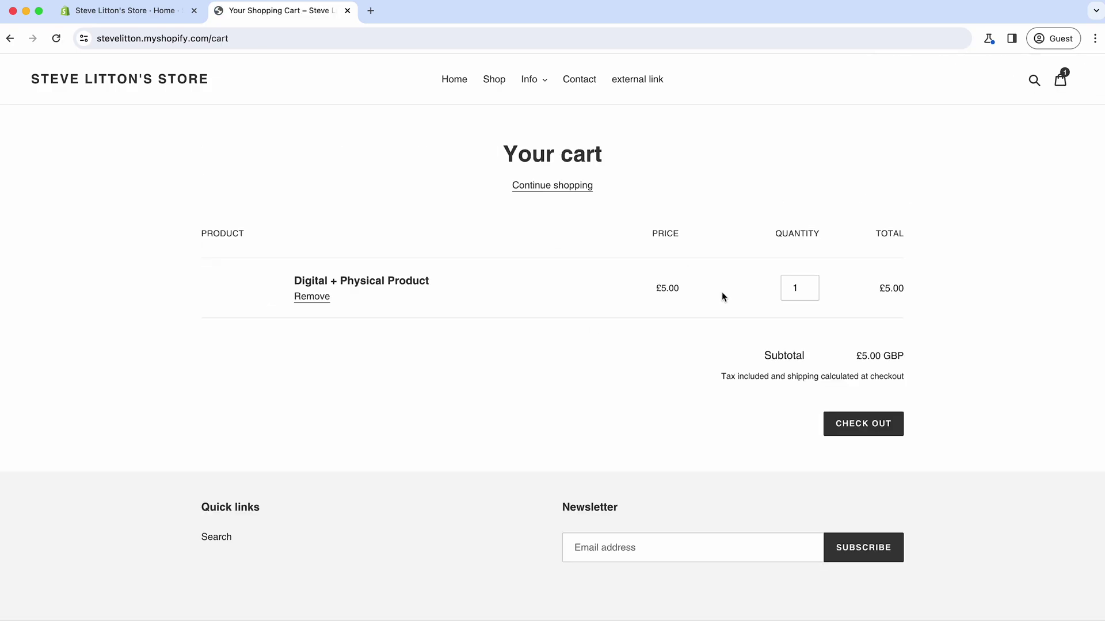
Set the Digital + Physical Product quantity to 6 and proceed to checkout.
click(796, 288)
text(6)
key(Return)
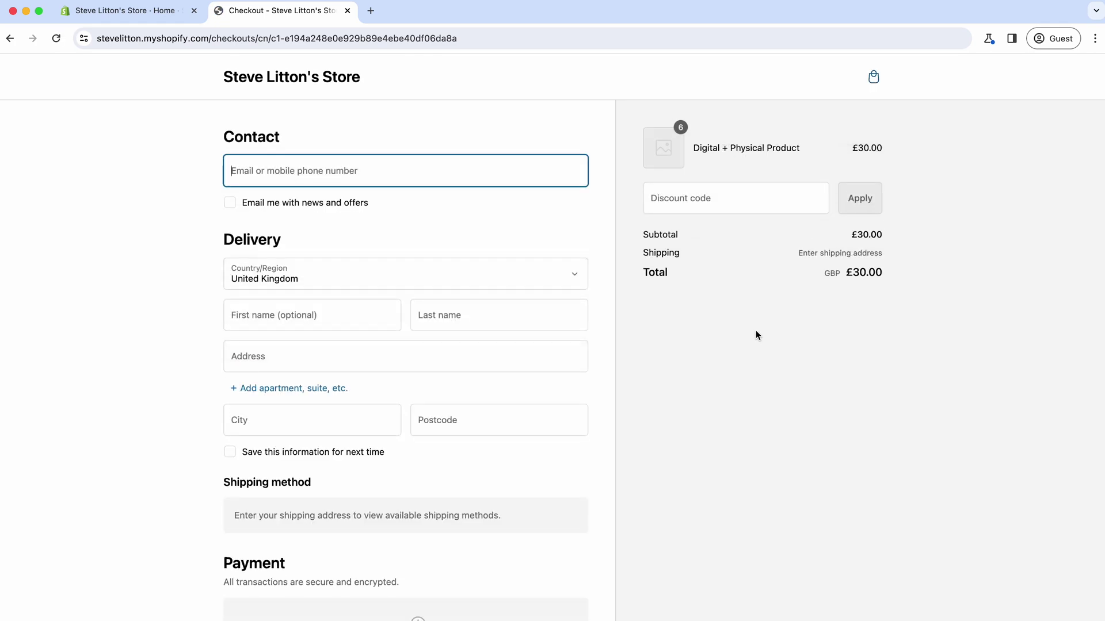
Fill in the customer's first name, last name and contact e-mail in the checkout form.
scroll(266, 351, down, 2)
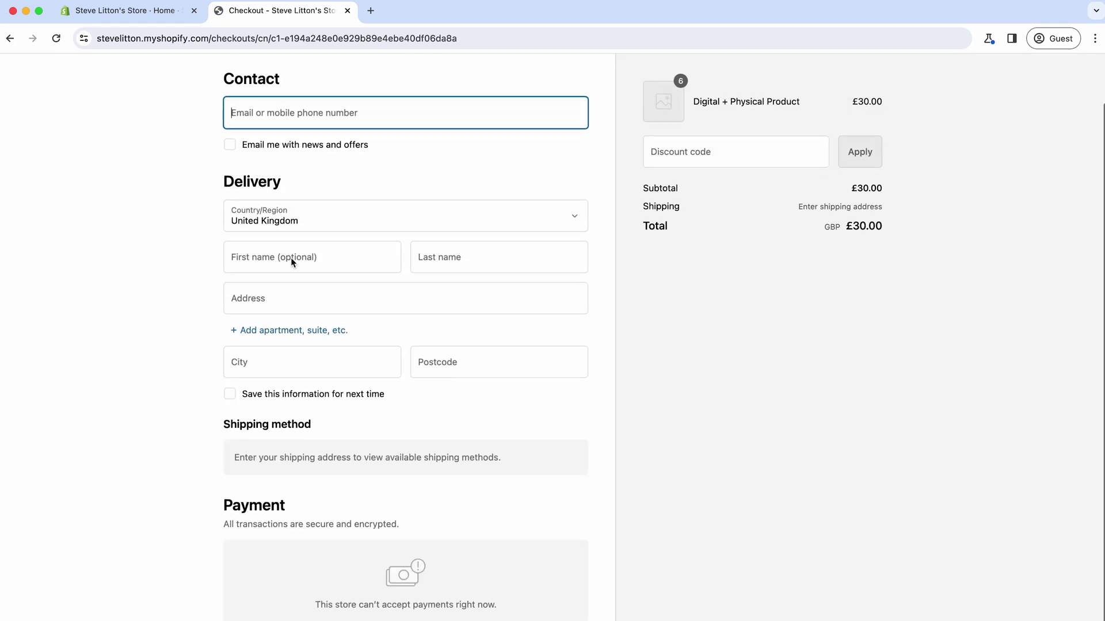
click(274, 262)
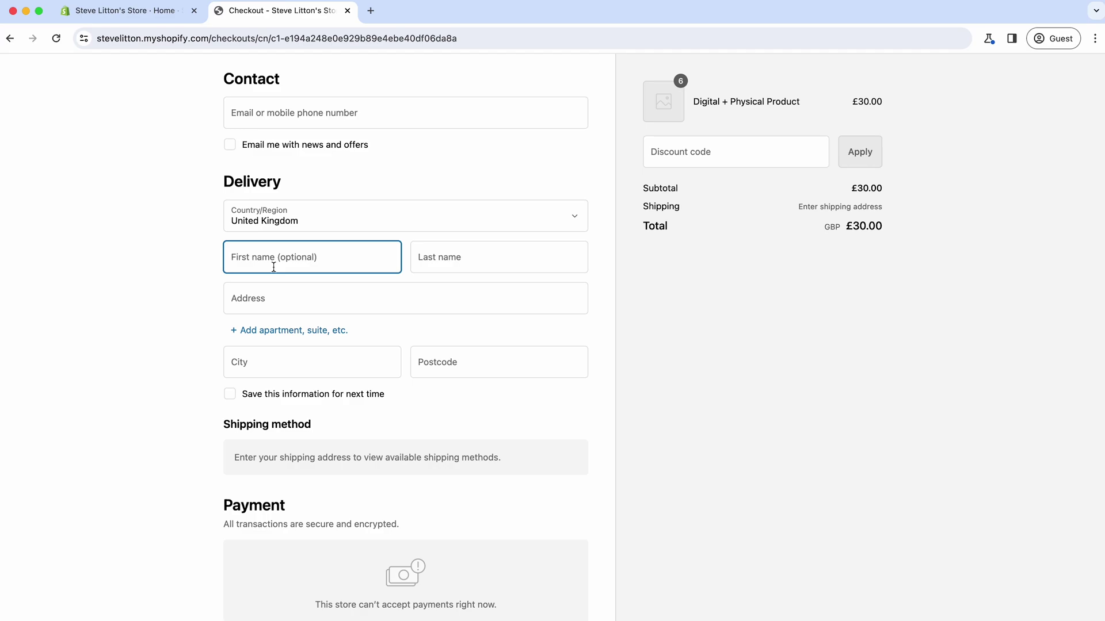
text(test)
key(Tab)
text(tews)
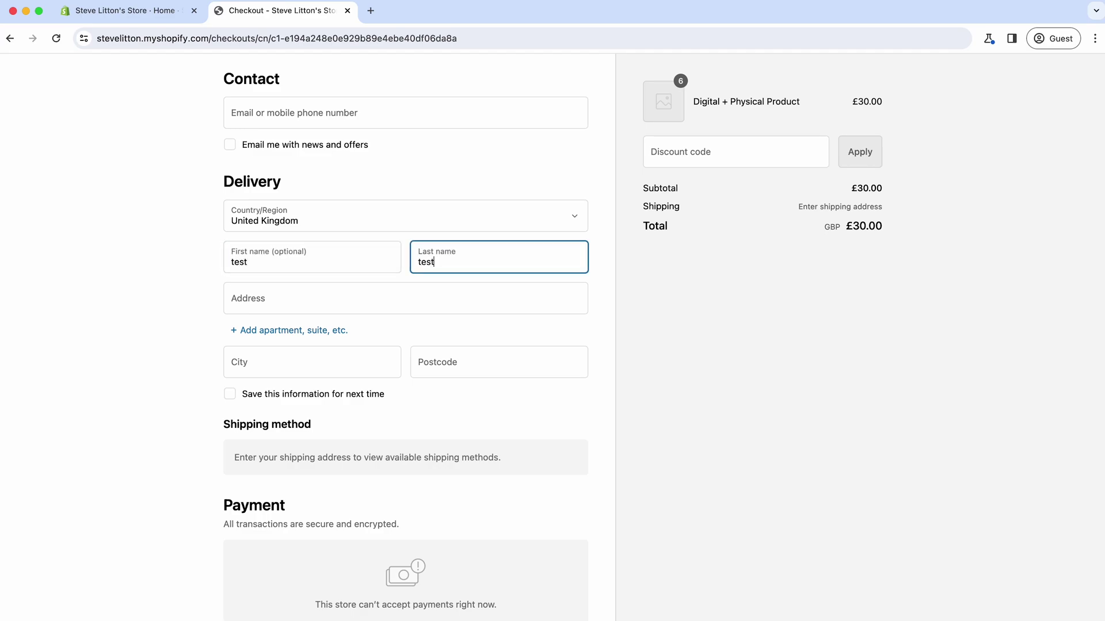
click(276, 115)
text(t)
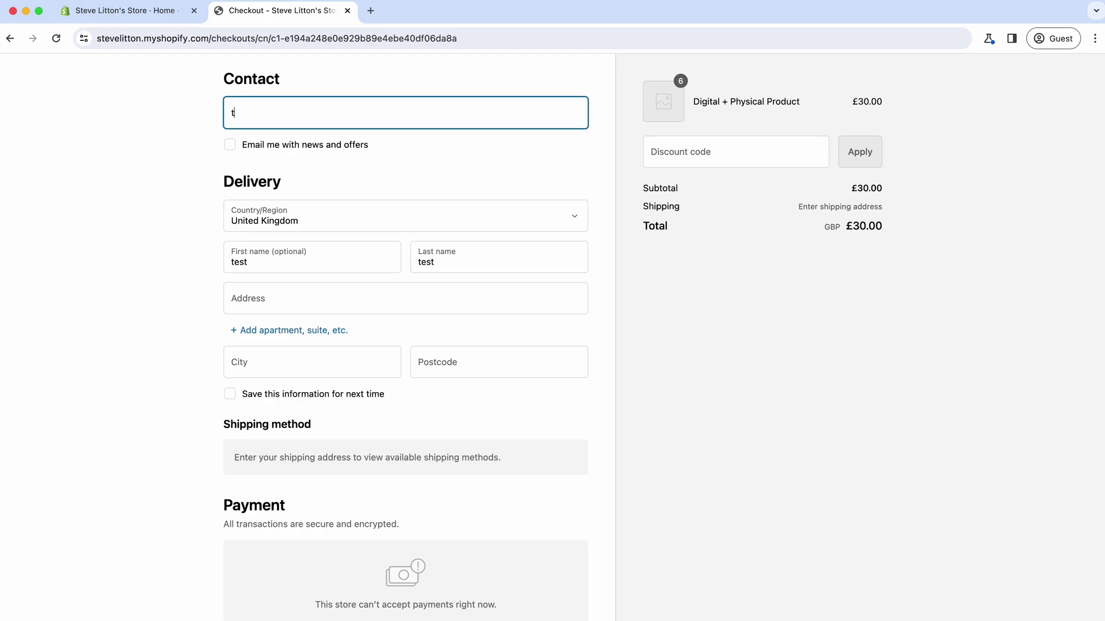
text(est@test)
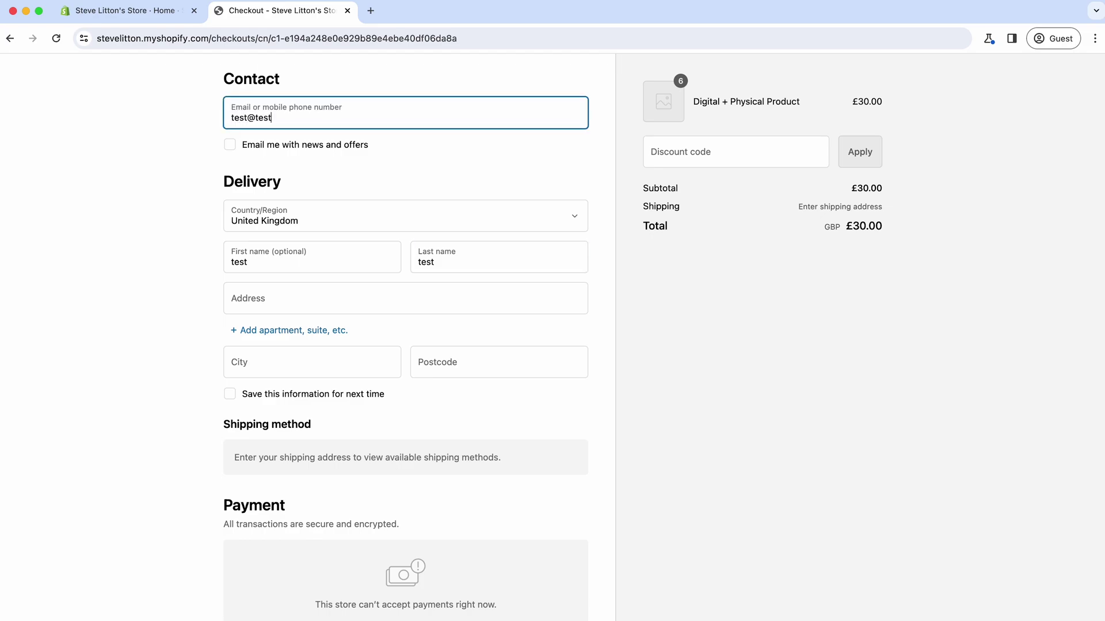
text(.com)
Enter the delivery street address and set the city to London.
click(275, 305)
text(10 test street)
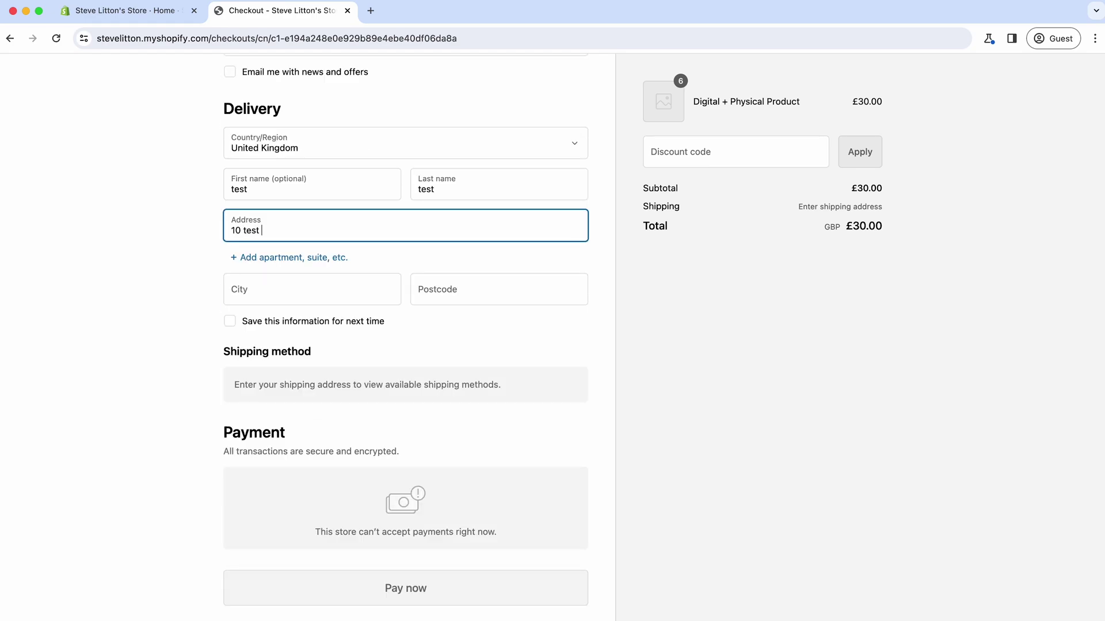
click(269, 302)
text(B)
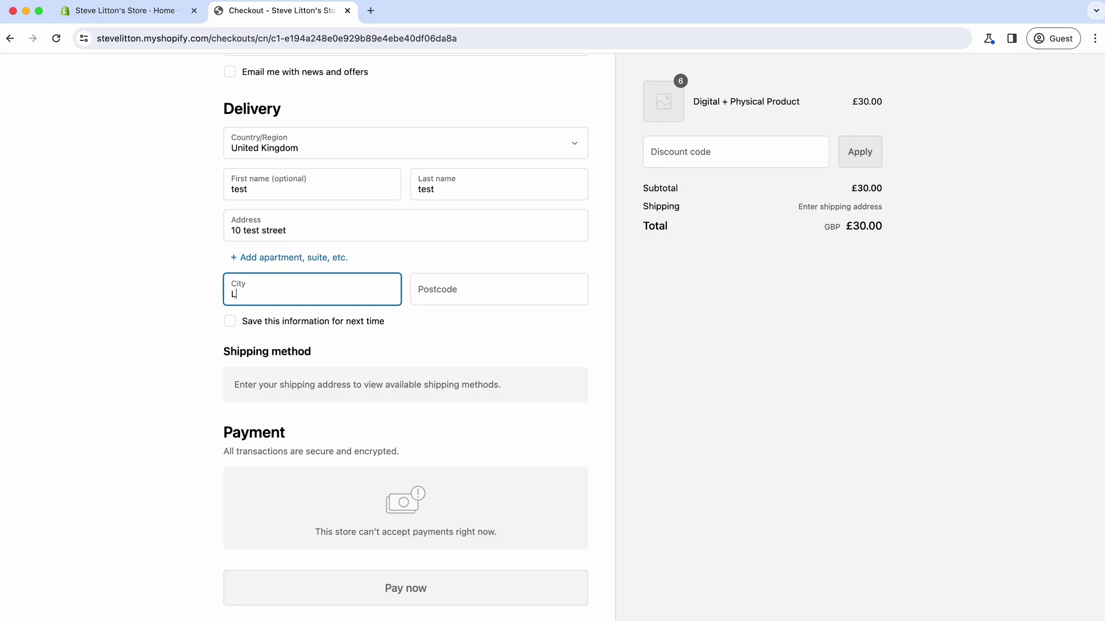
text(ondon)
Search the web in a new browser tab for "test london postcode".
click(469, 296)
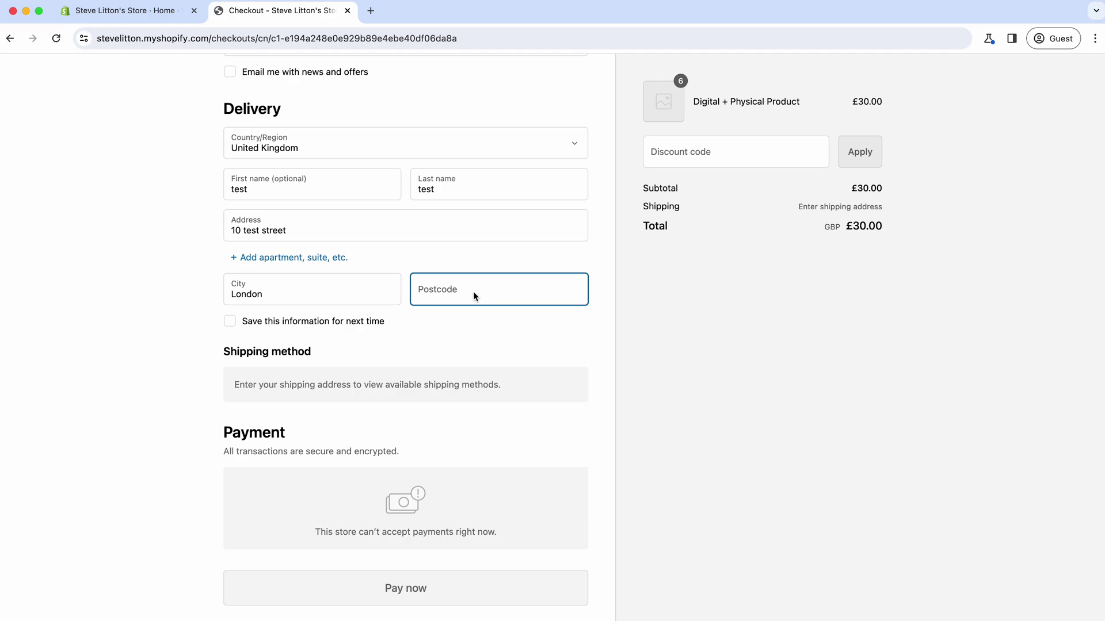
click(370, 13)
text(te)
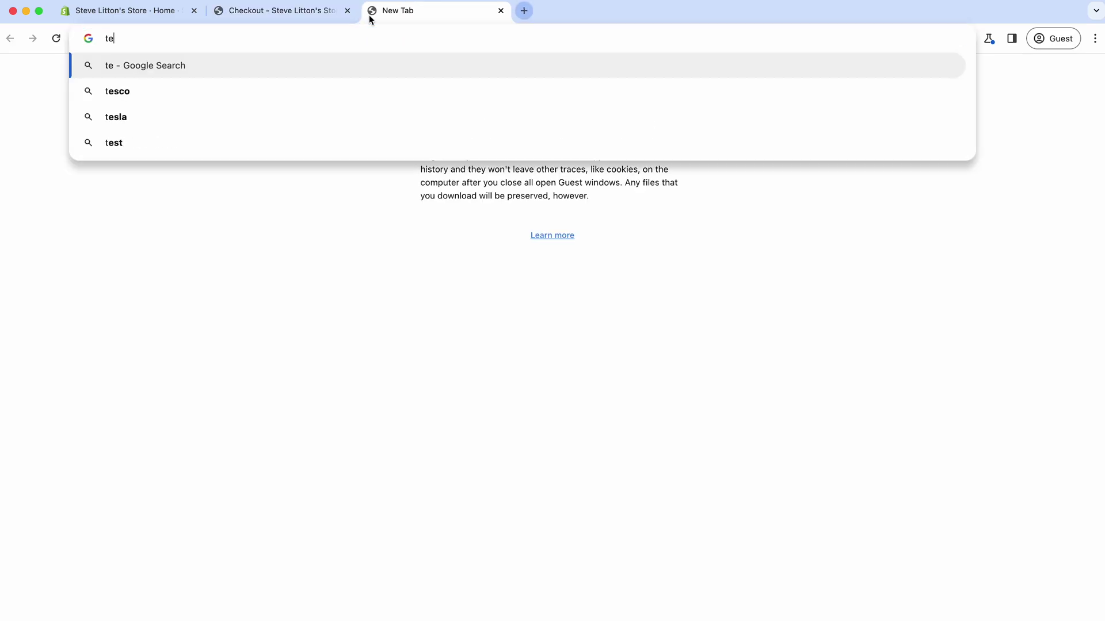
text(st lon)
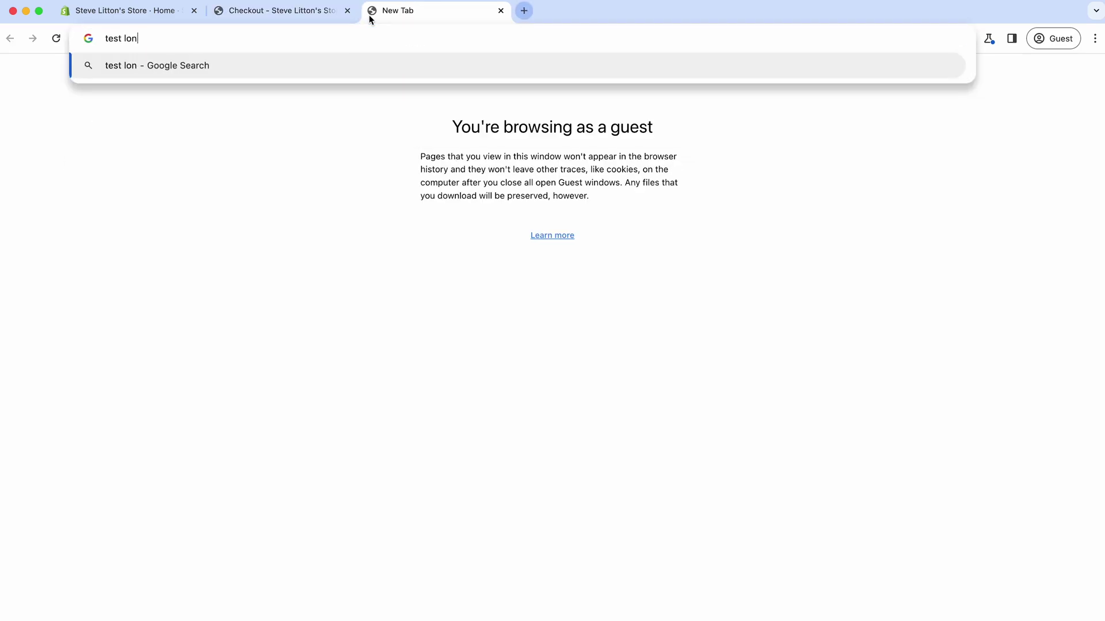
text(don postcode)
key(Return)
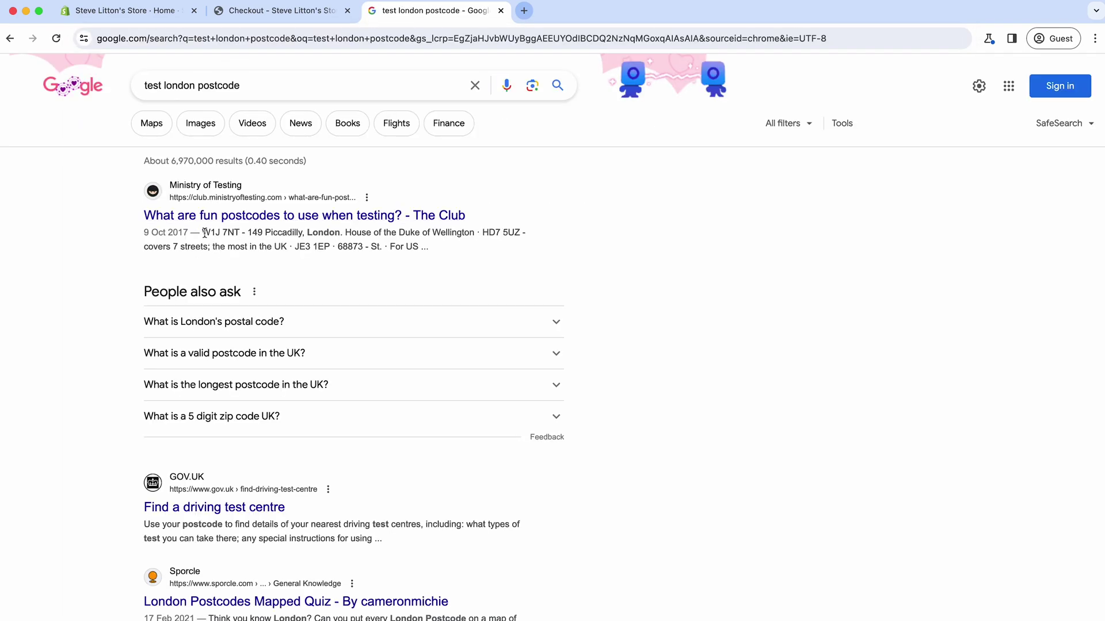
Copy the Piccadilly postcode from the first search result into the checkout's postcode field and check the Standard shipping price.
drag(200, 232, 240, 232)
key(super+c)
key(super+w)
click(453, 292)
key(super+v)
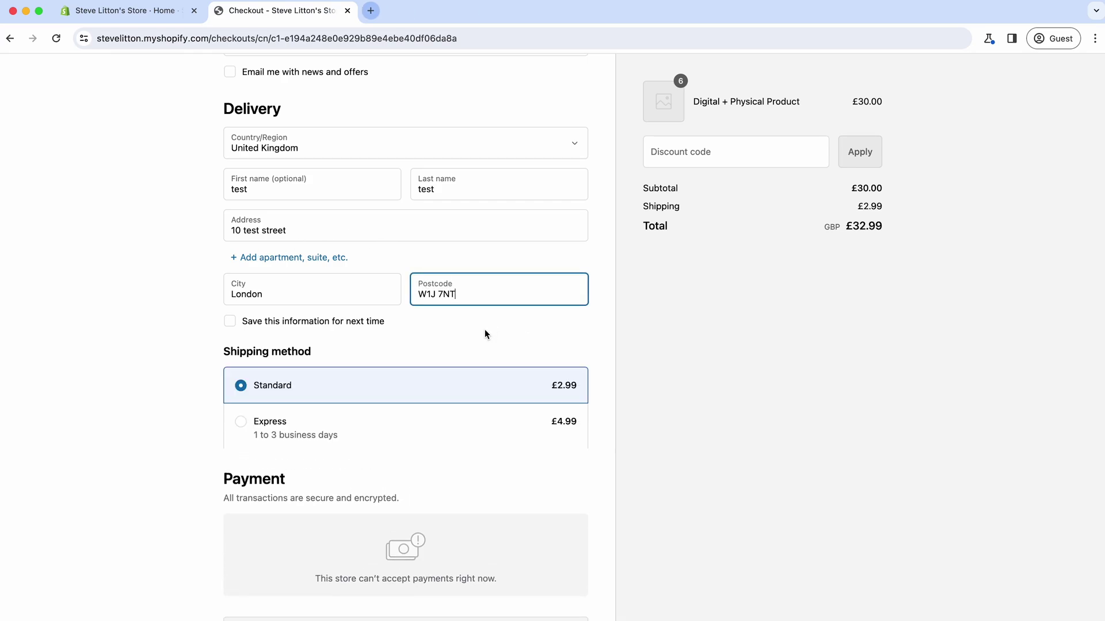
drag(539, 394, 614, 387)
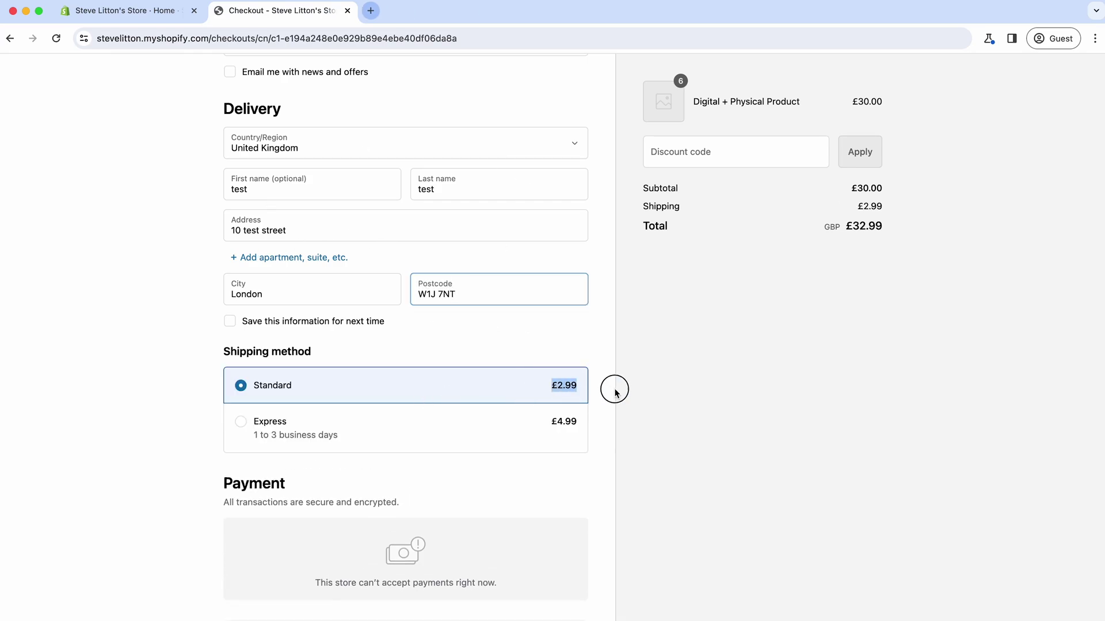
Keep Standard selected as the checkout's shipping method and compare its charge and the order total with Express.
drag(541, 425, 414, 402)
click(241, 386)
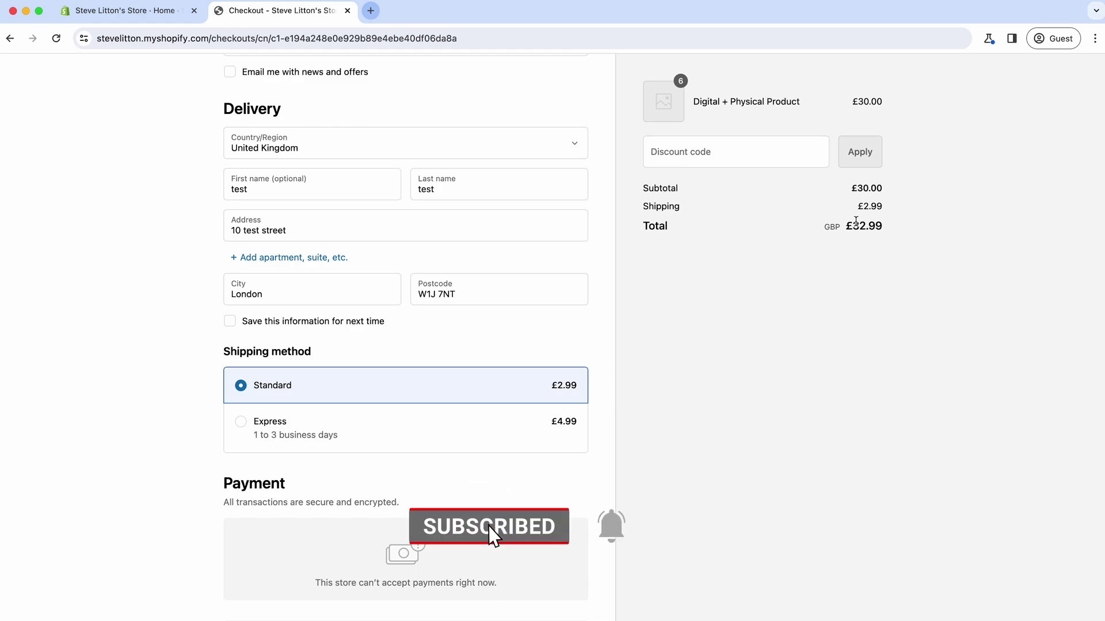
click(124, 11)
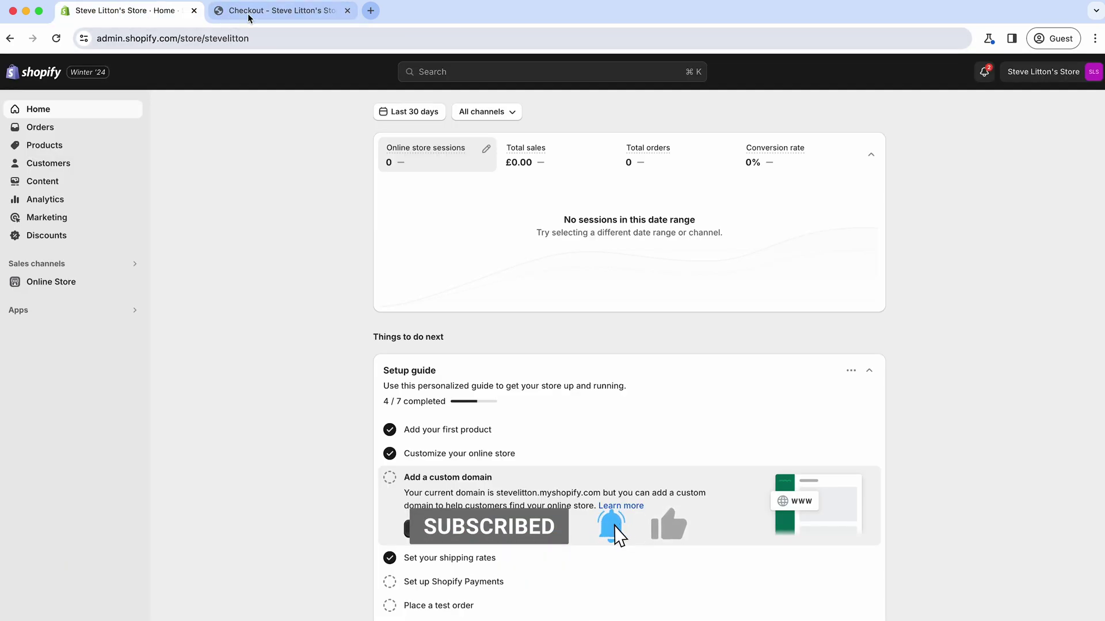
click(268, 14)
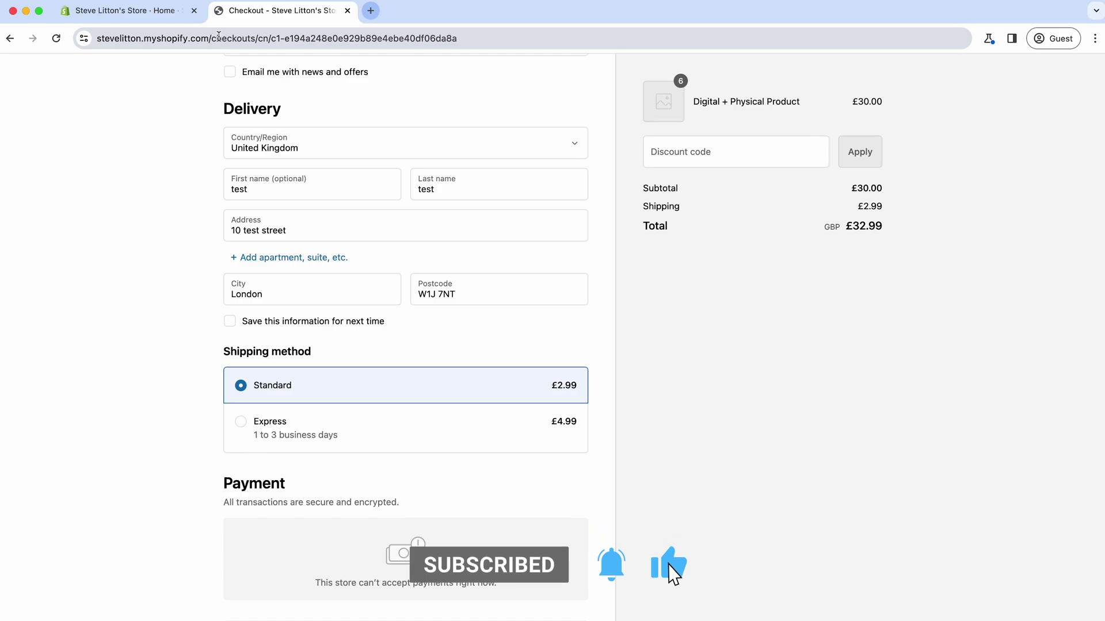
Leave the checkout by shortening the web address to the store's domain and load the storefront home page.
drag(212, 38, 538, 67)
key(BackSpace)
key(Return)
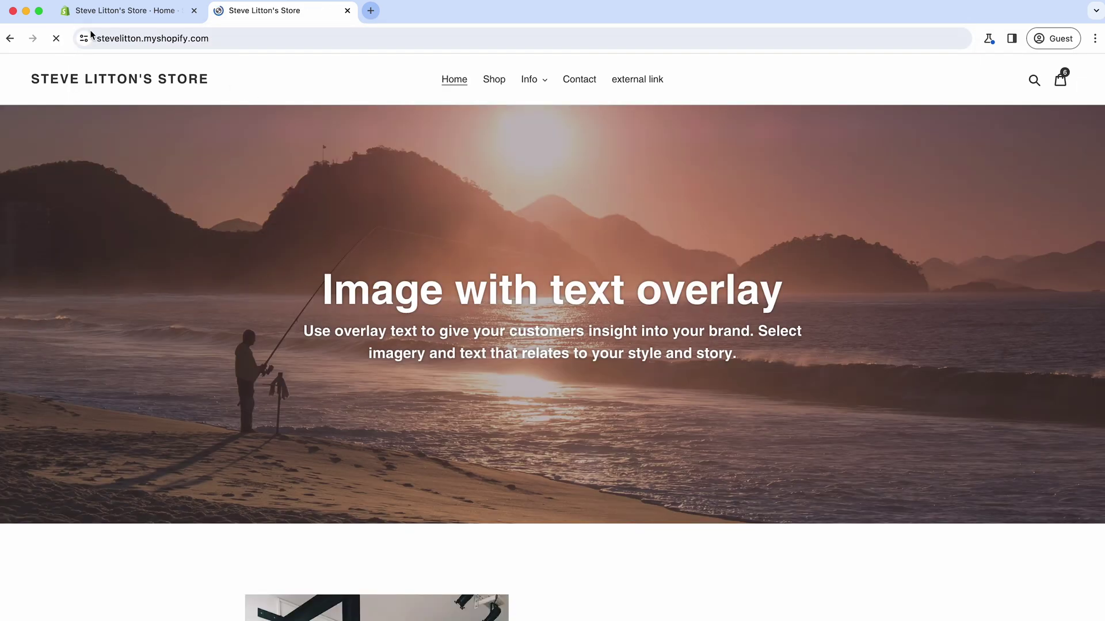
Switch to the Shopify admin and start creating a new discount of the Free shipping type.
click(126, 14)
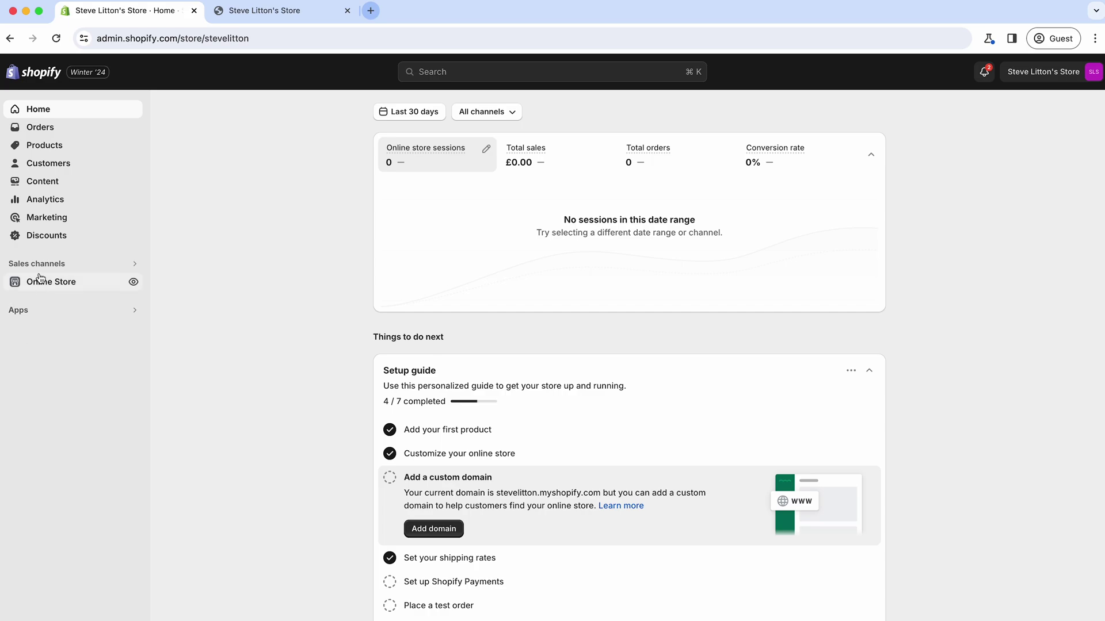
click(39, 236)
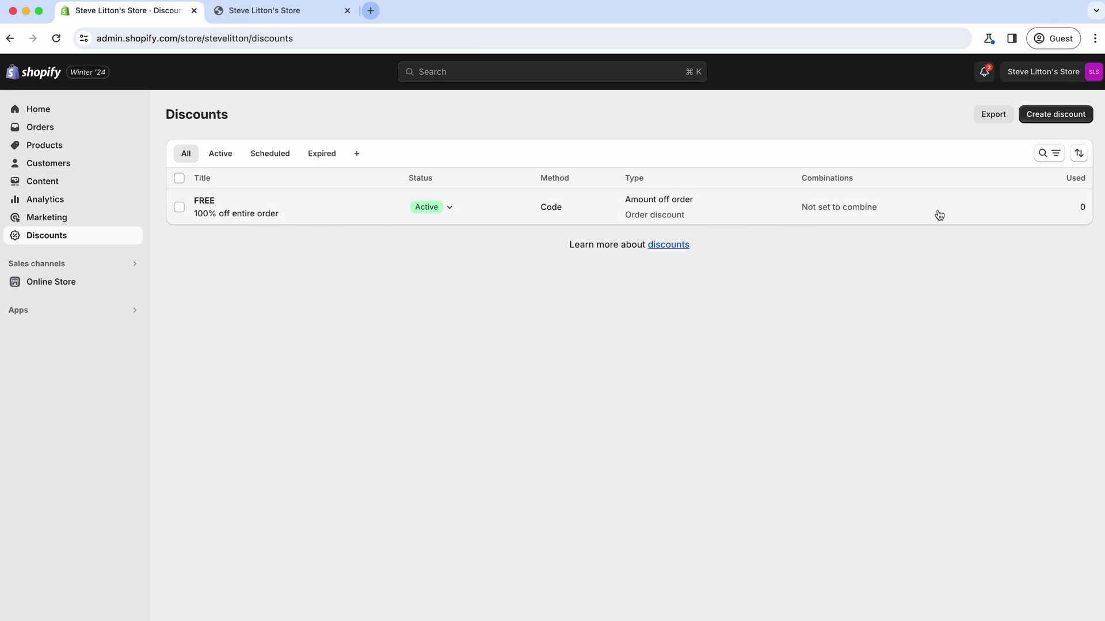
click(1063, 115)
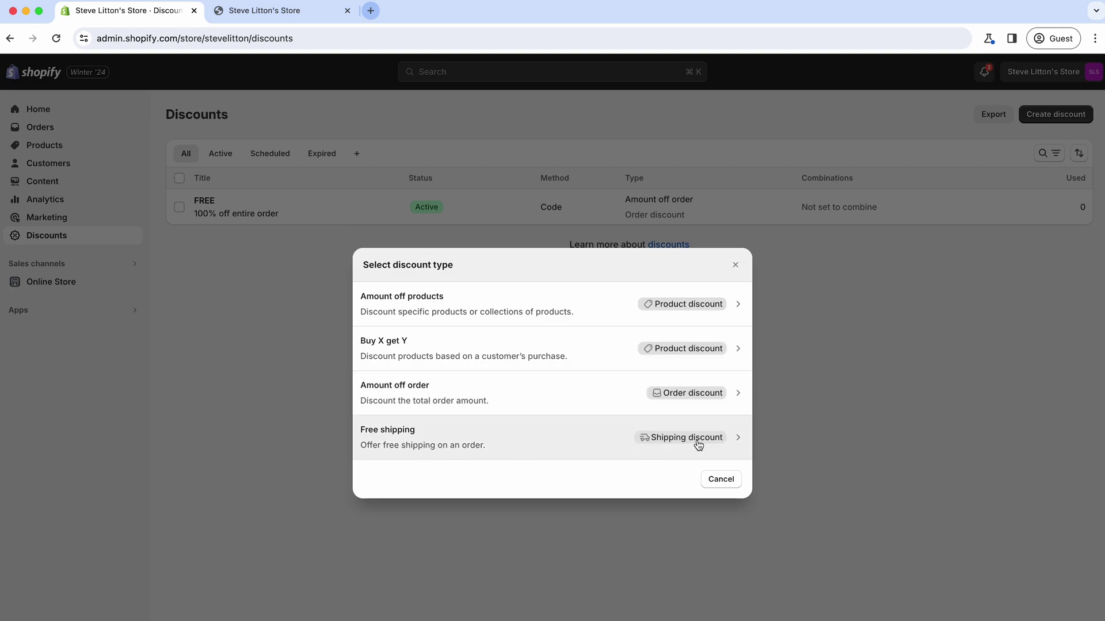
click(473, 448)
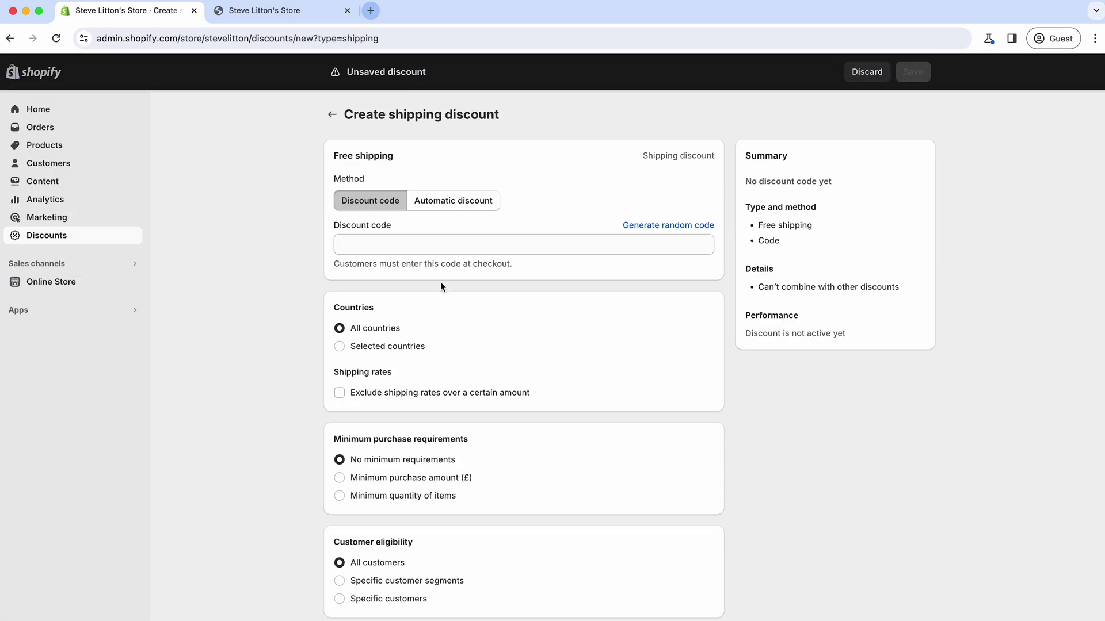
Try setting the free shipping discount up as a discount code named FREESHIP.
click(397, 249)
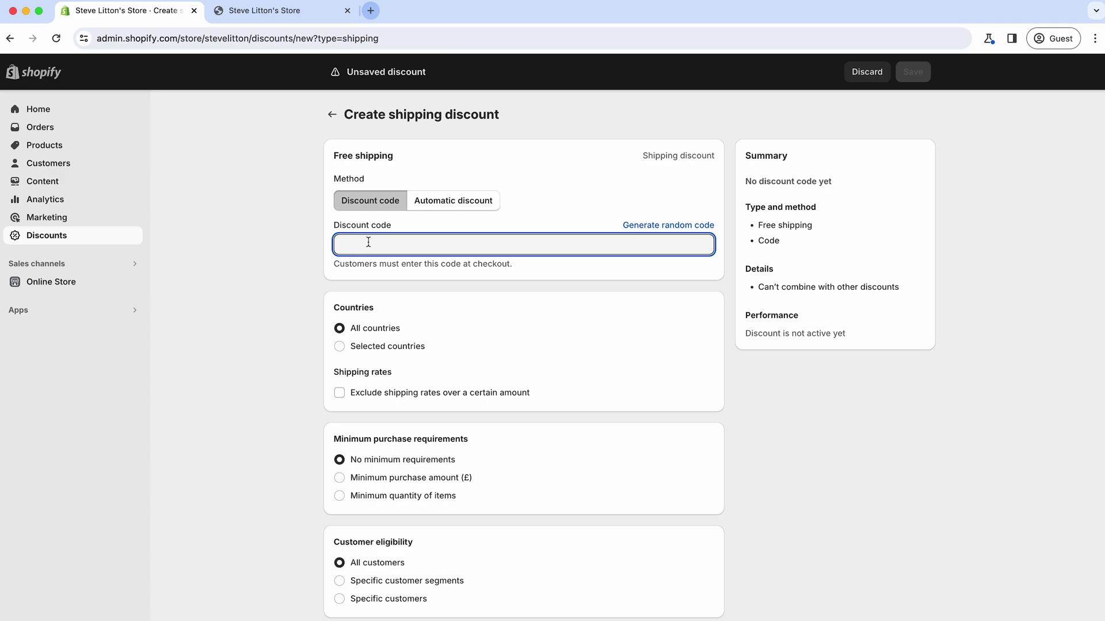
click(462, 207)
click(371, 203)
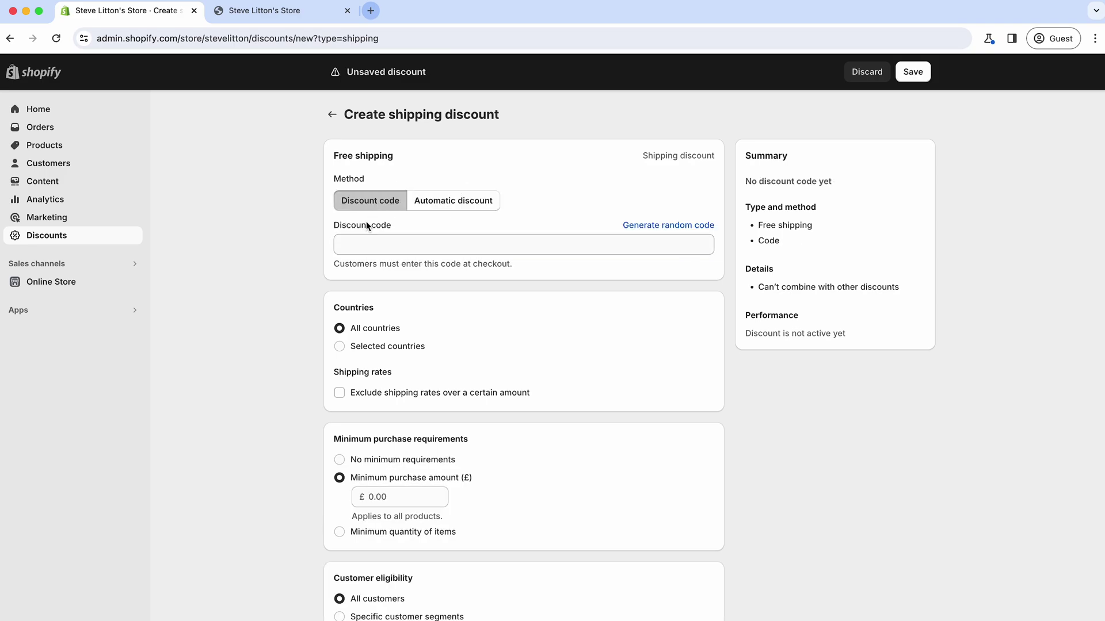
click(368, 244)
text(FREESHIP)
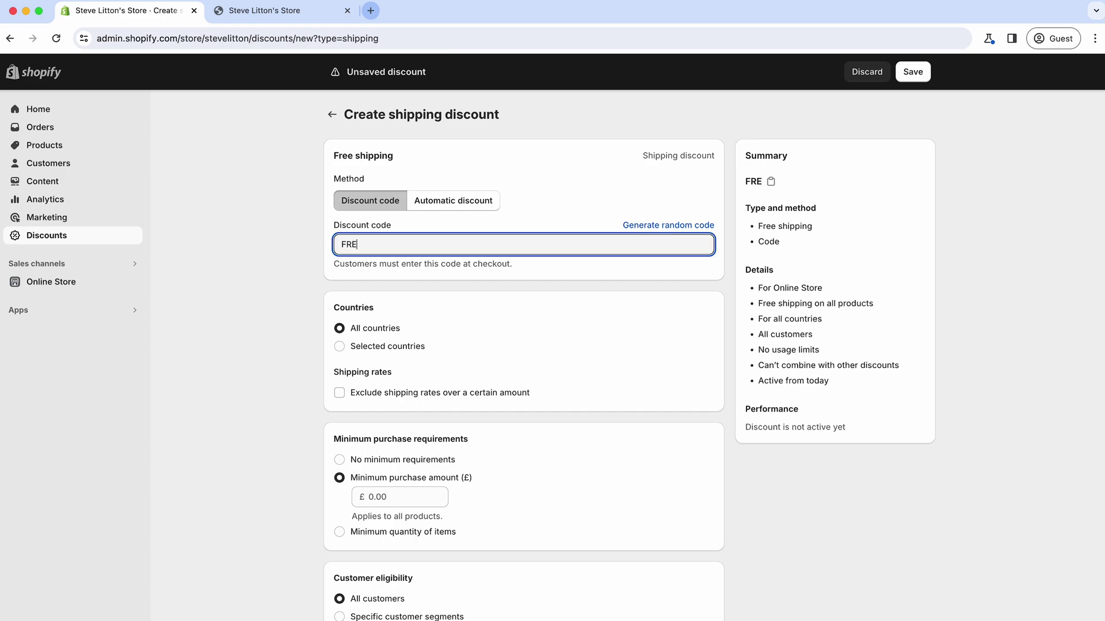
key(BackSpace)
key(BackSpace)
text(IP)
key(super+a)
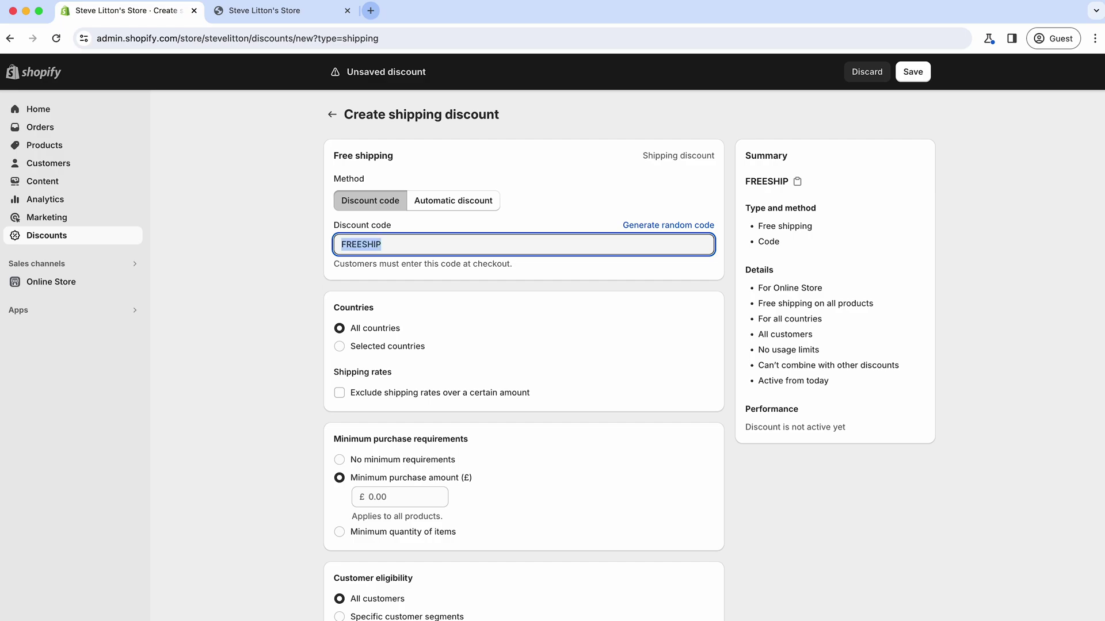
Make the shipping discount automatic and title it "Free Shipping over £25".
click(433, 210)
click(343, 248)
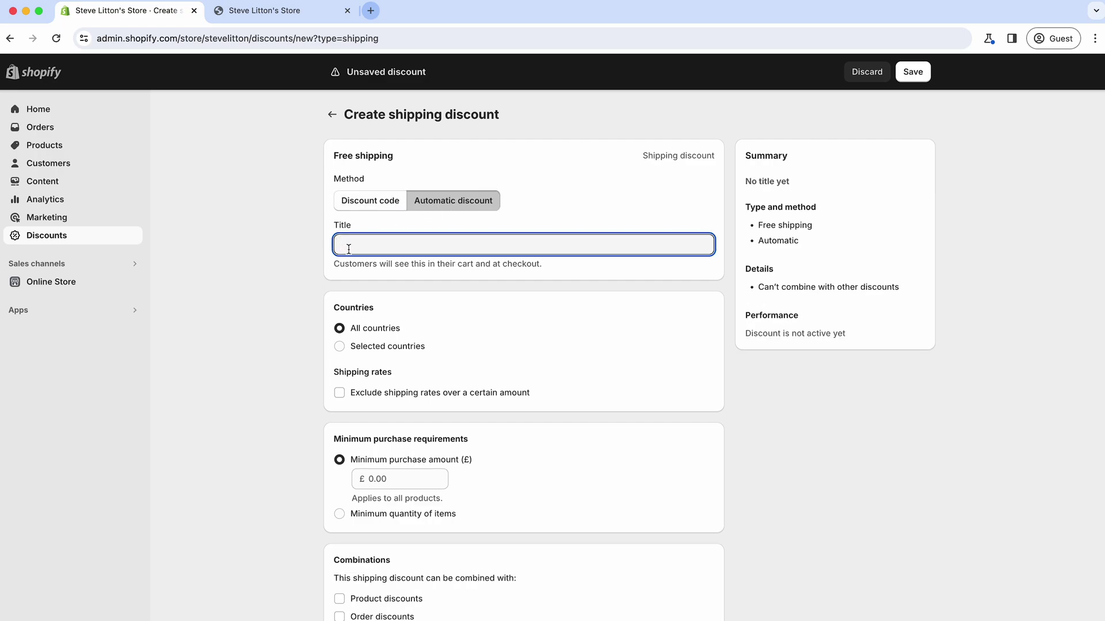
text(Free)
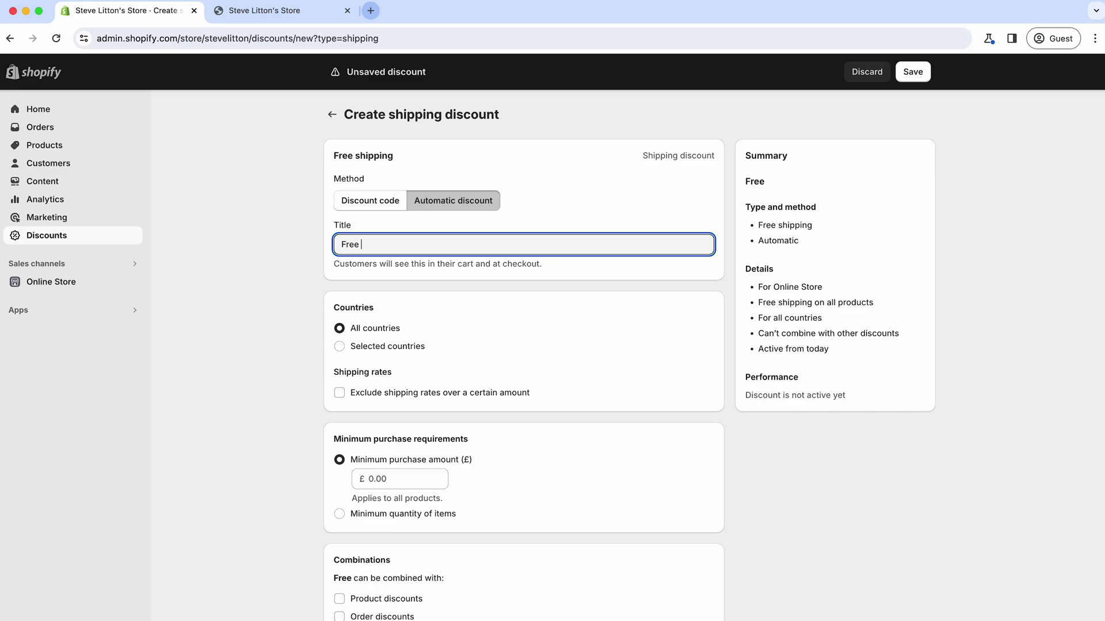
text( Shippin)
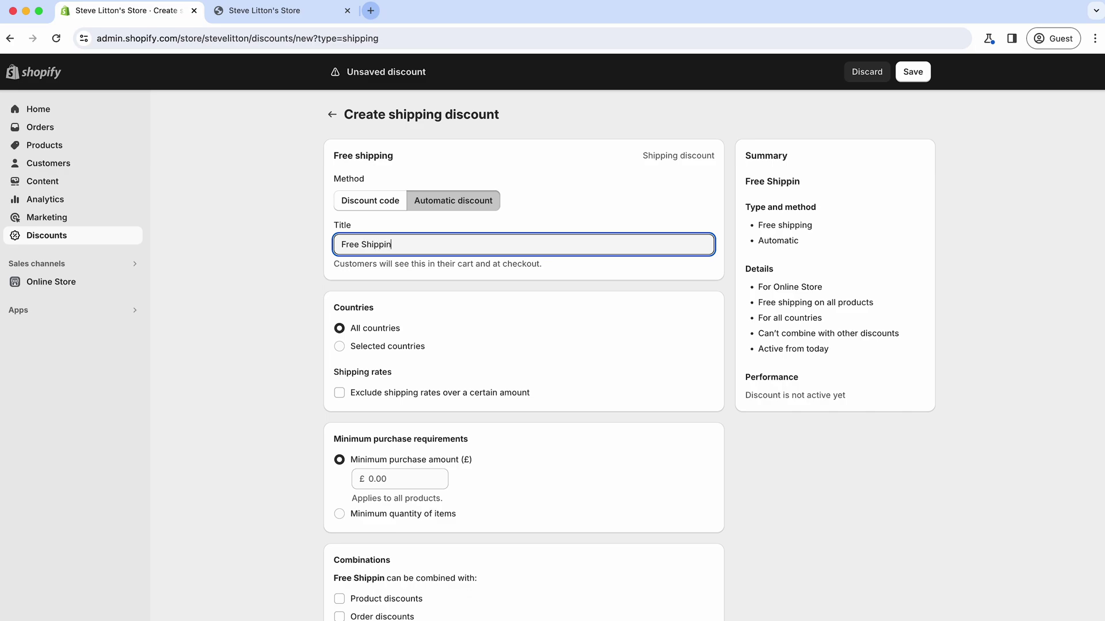
text(g over £25)
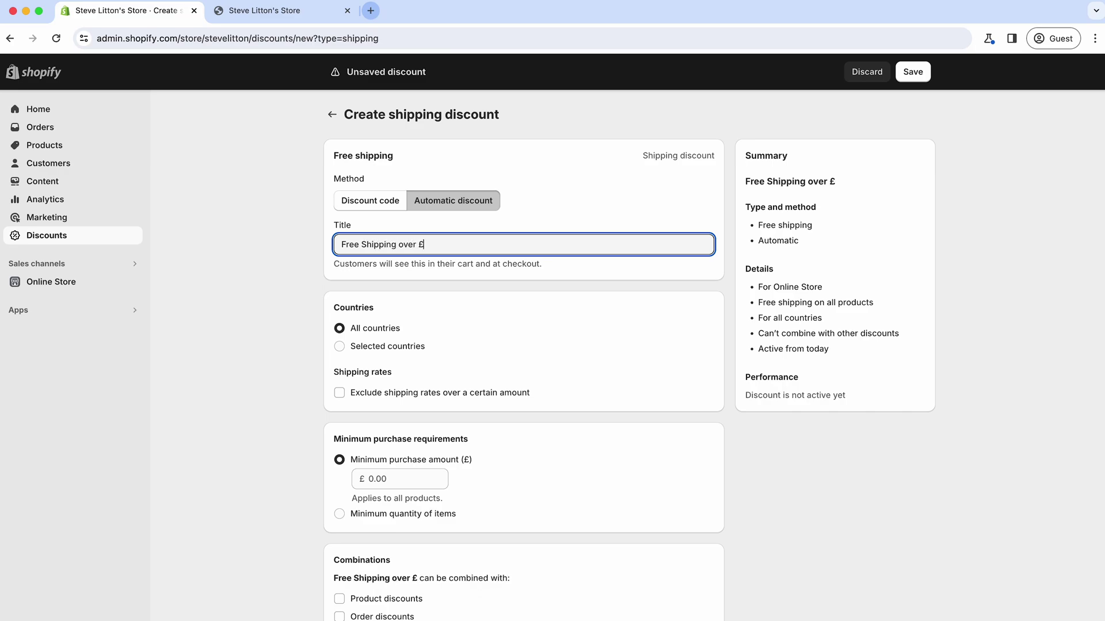
click(286, 332)
Restrict the free shipping discount to selected countries and add the United Kingdom.
scroll(368, 357, down, 2)
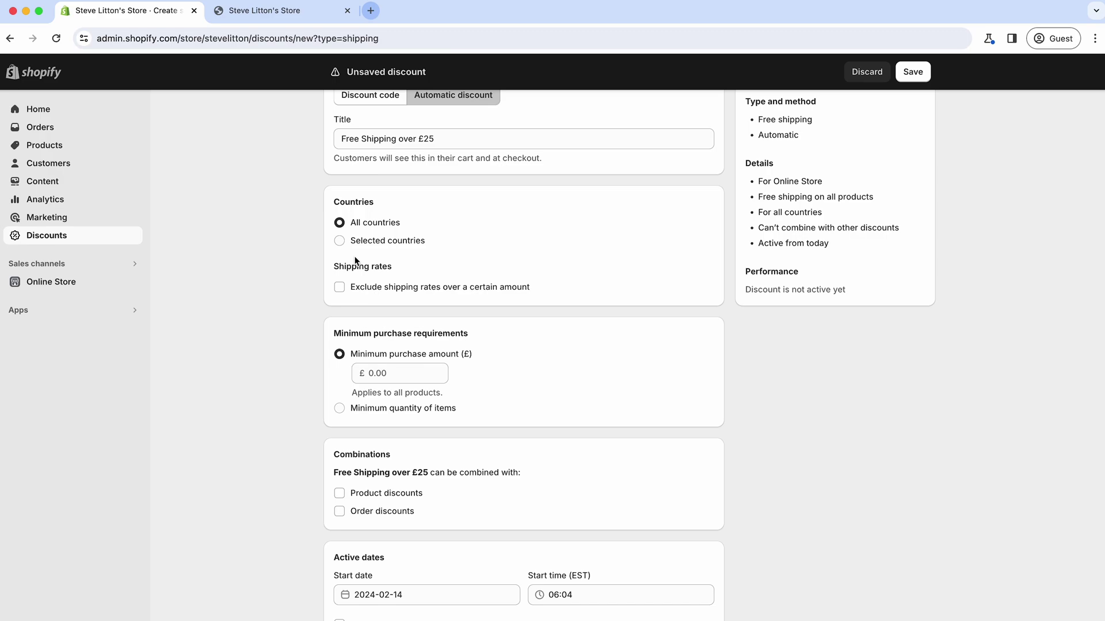
click(340, 241)
click(357, 268)
text(unit)
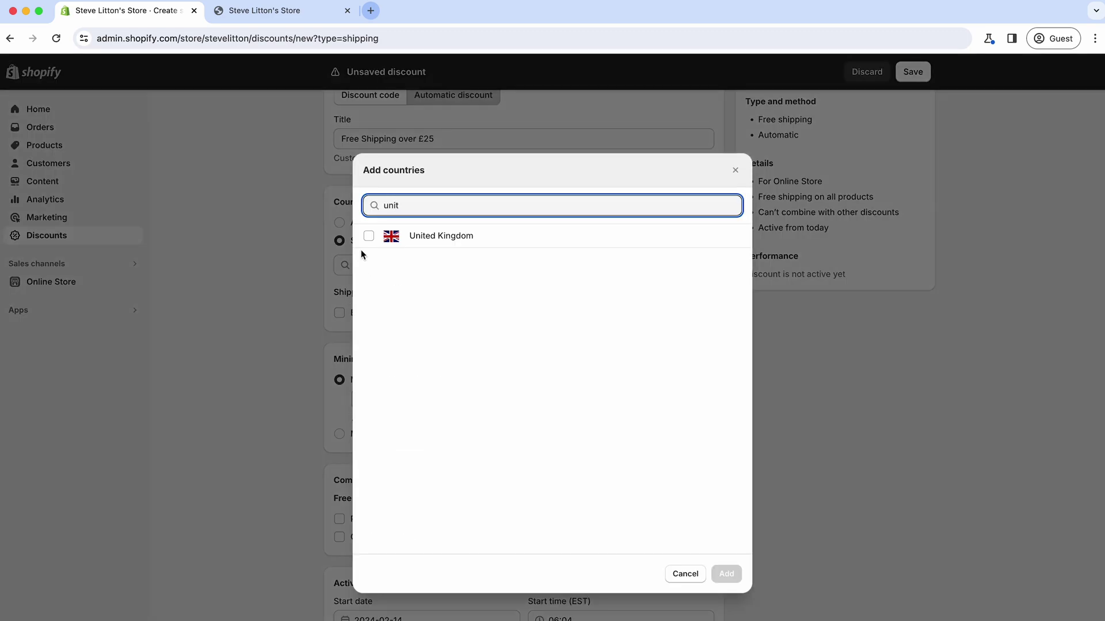
click(369, 236)
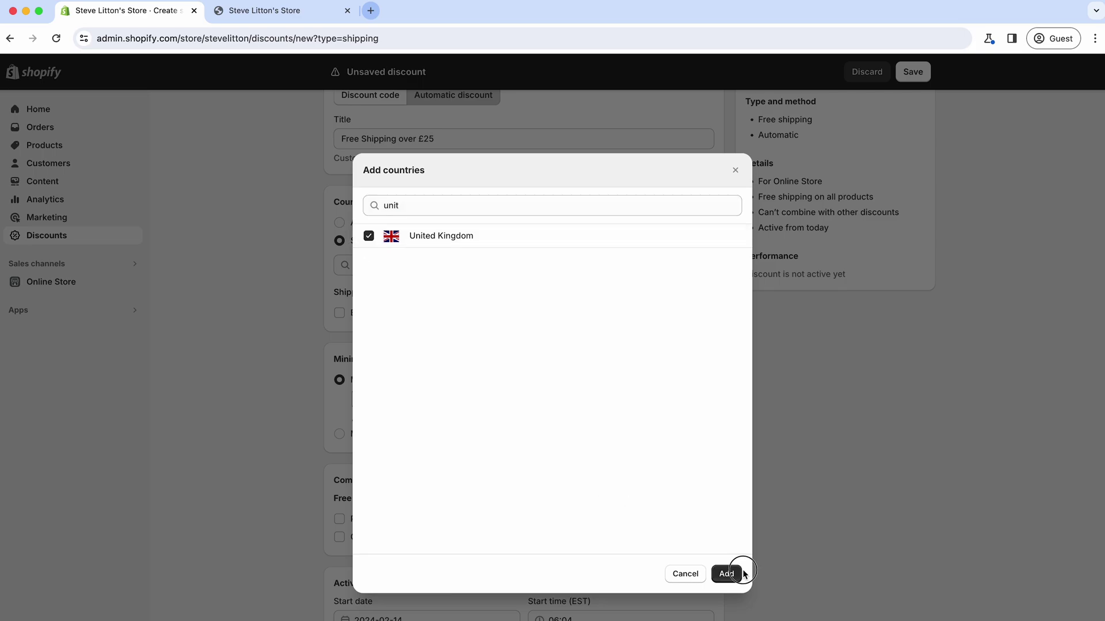
click(726, 573)
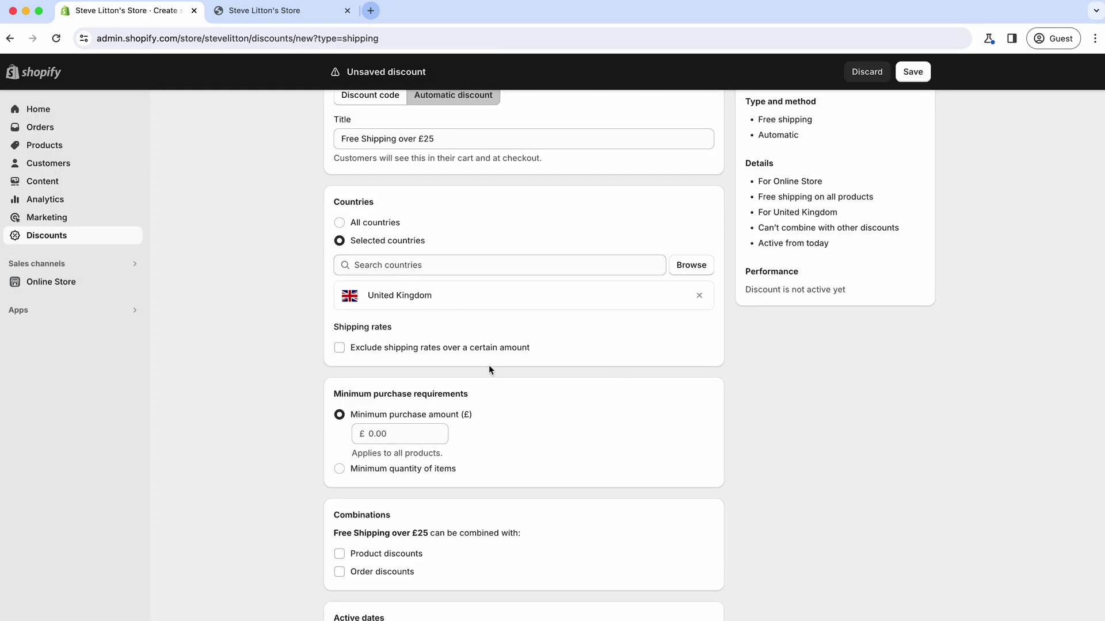
Try adding "(UK ONLY)" to the end of the discount title, and remove it again.
scroll(489, 365, down, 2)
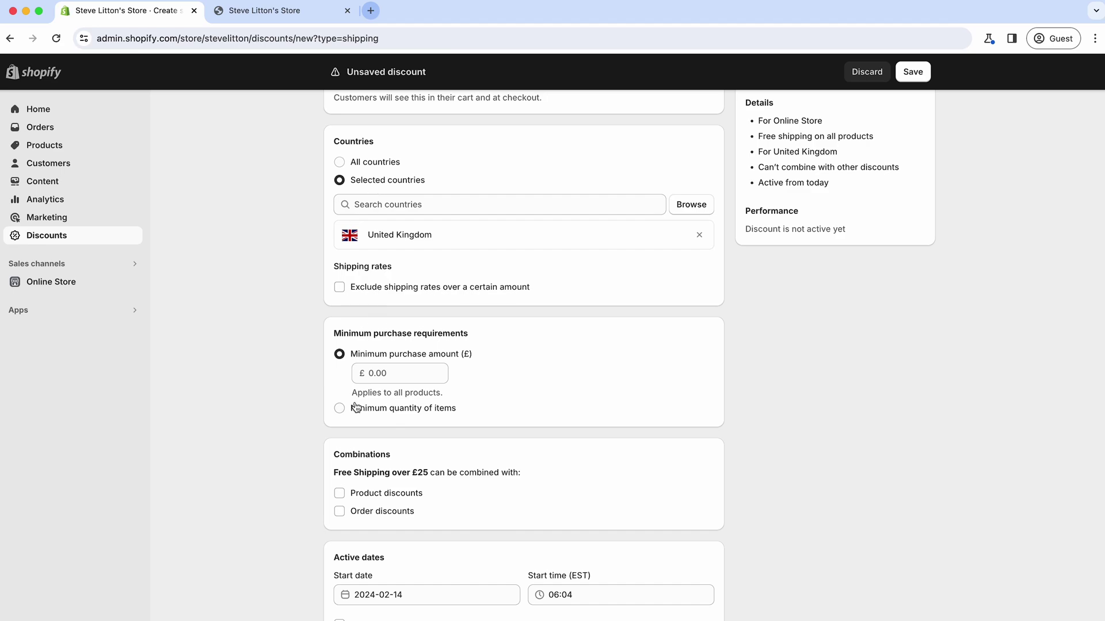
scroll(349, 400, up, 1)
scroll(299, 271, up, 5)
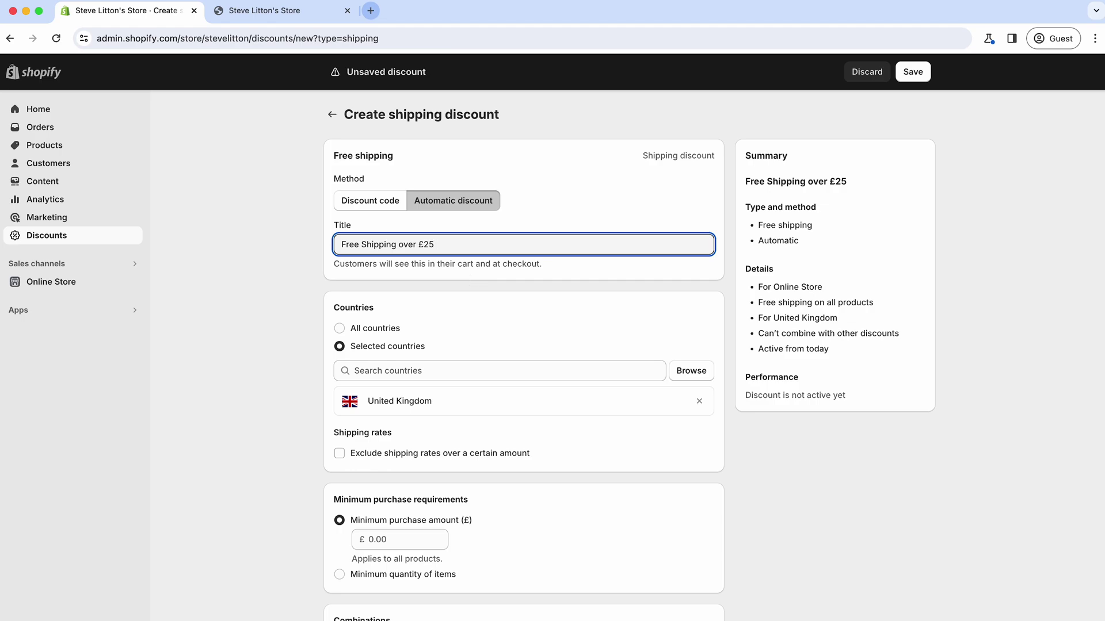
text(())
text(UK )
text(ONLY)
key(Right)
scroll(438, 284, down, 1)
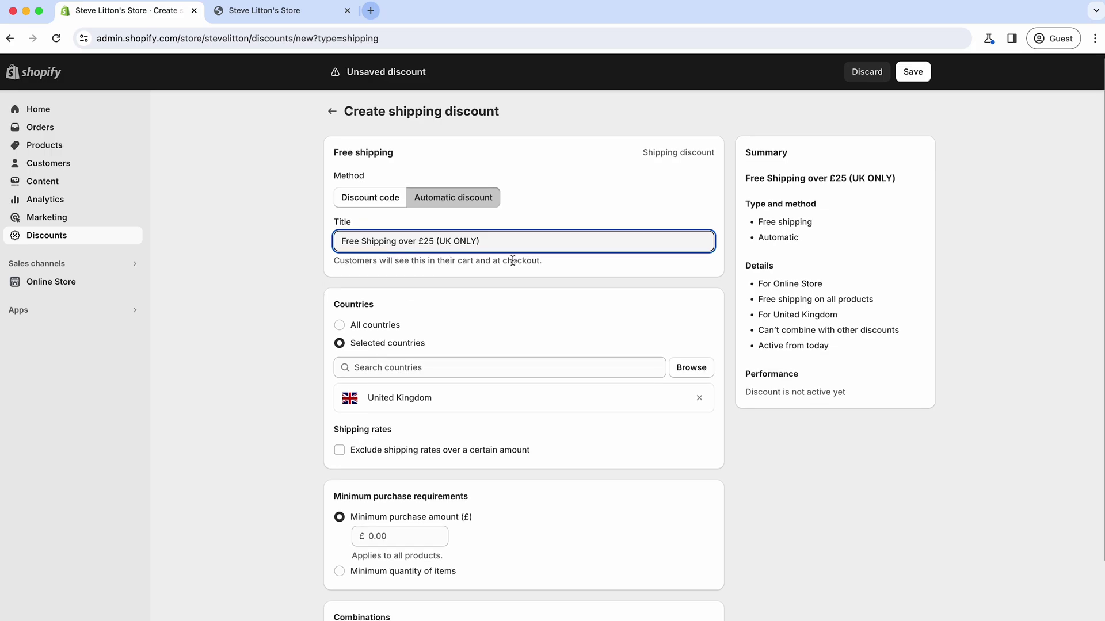
key(BackSpace)
key(BackSpace)
key(BackSpace)
key(BackSpace)
key(BackSpace)
key(BackSpace)
key(BackSpace)
key(BackSpace)
key(BackSpace)
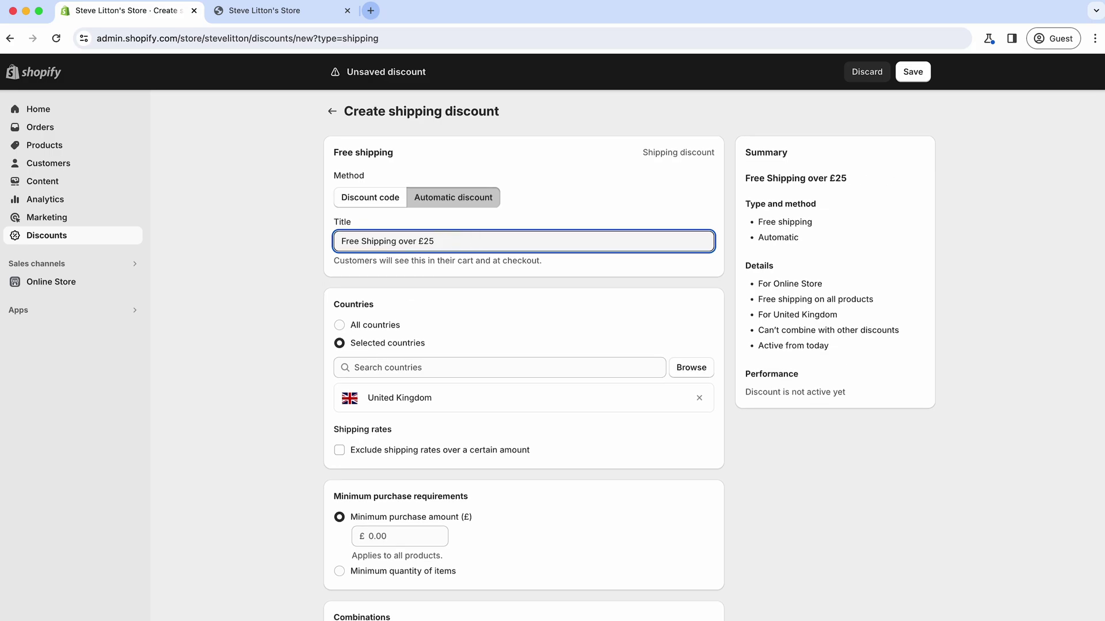
Insert "UK" into the discount title so it reads "Free UK Shipping over £25".
click(362, 241)
text(UK)
click(303, 298)
Exclude shipping rates over £2.99 from the free shipping discount.
scroll(322, 317, down, 5)
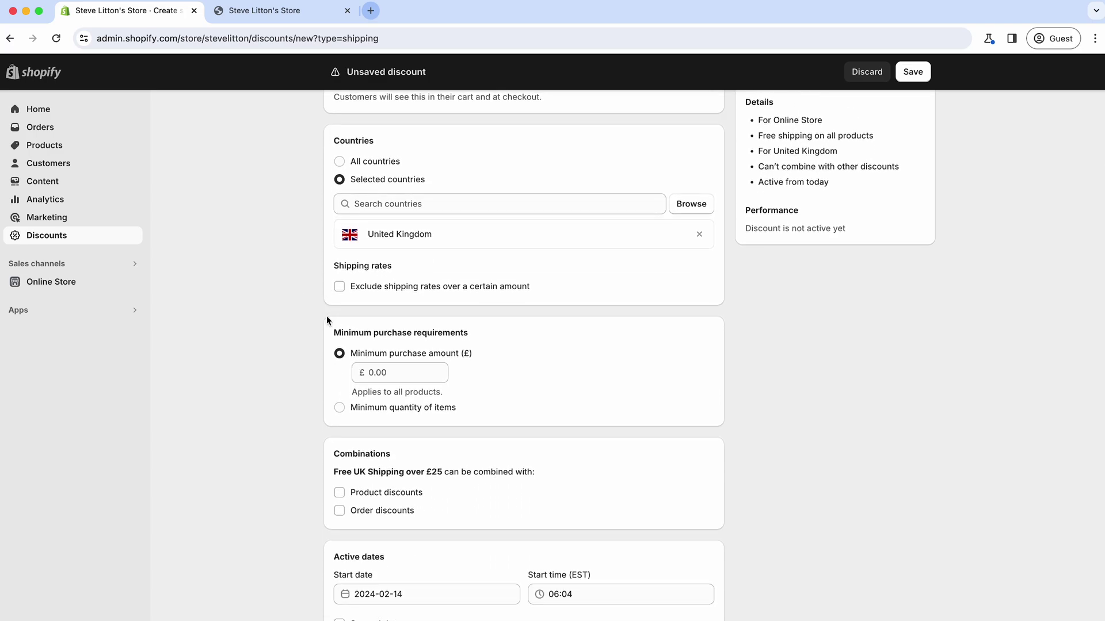
click(339, 286)
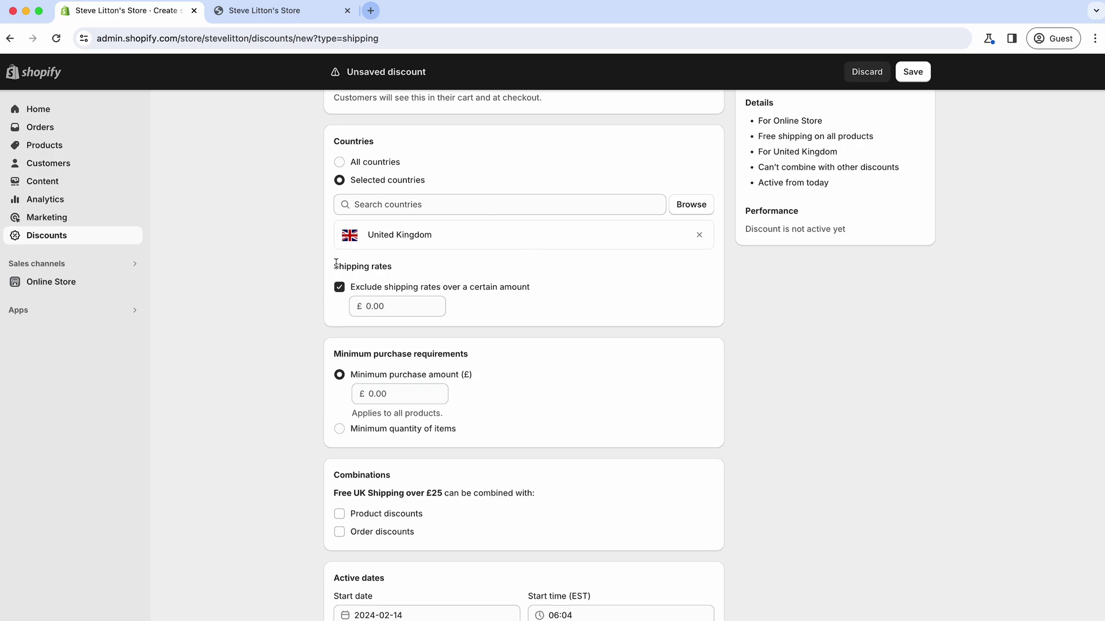
click(376, 301)
text(2,)
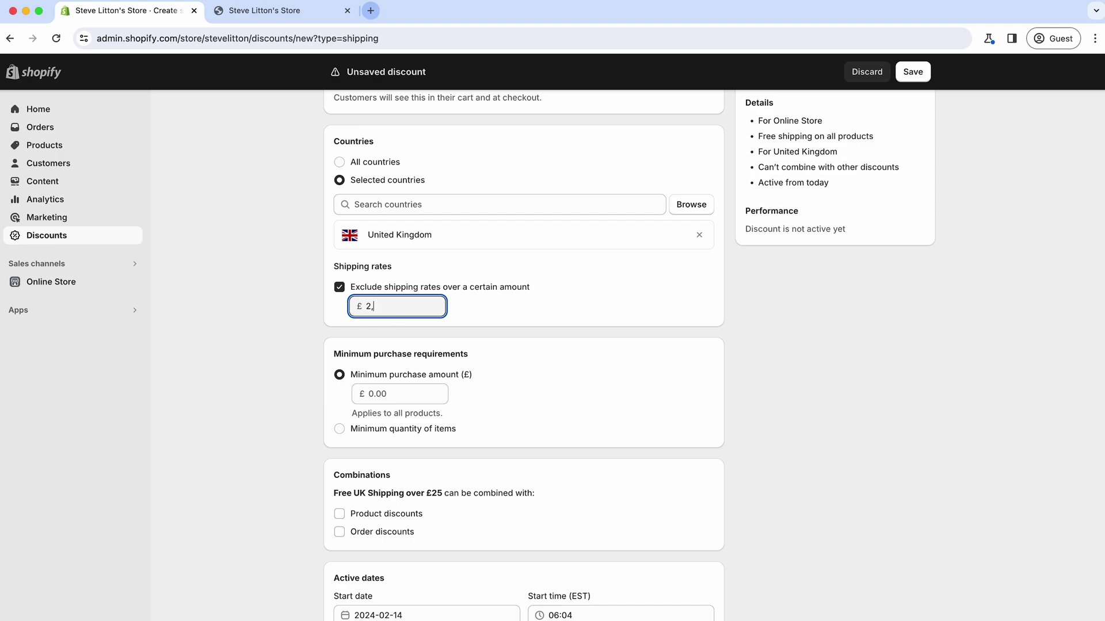
key(BackSpace)
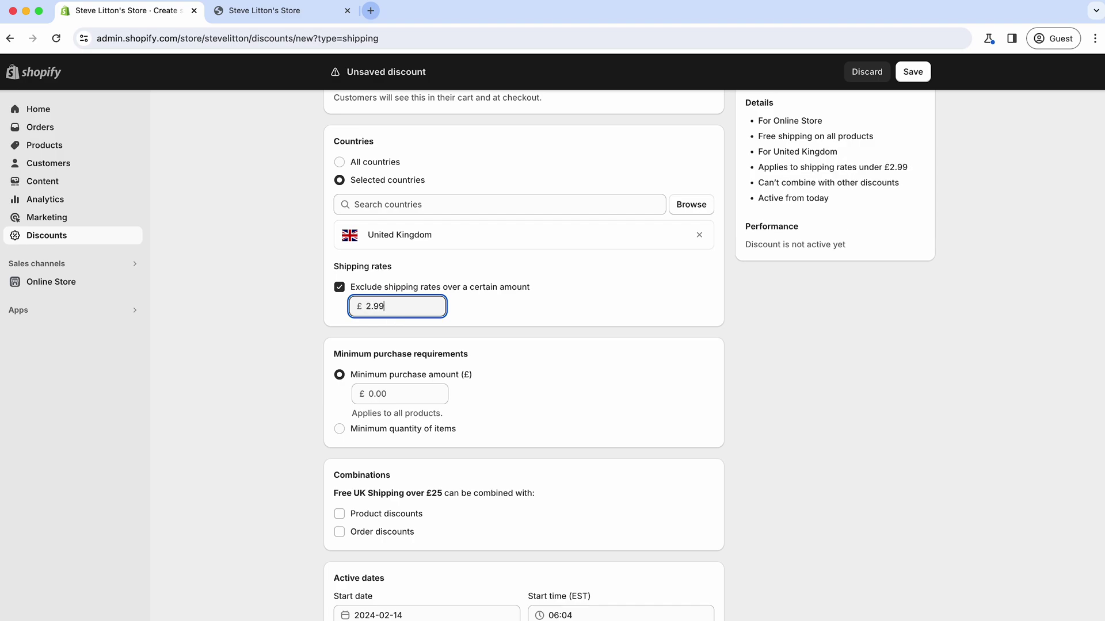
click(426, 319)
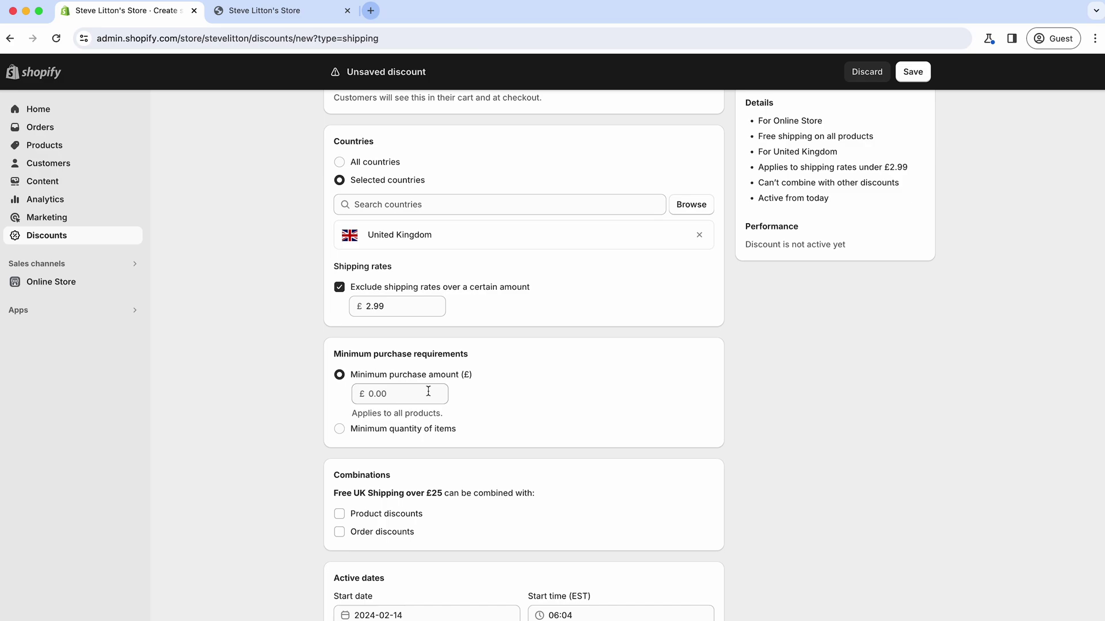
Set the discount's minimum purchase amount to £25.00.
scroll(429, 388, down, 1)
click(370, 374)
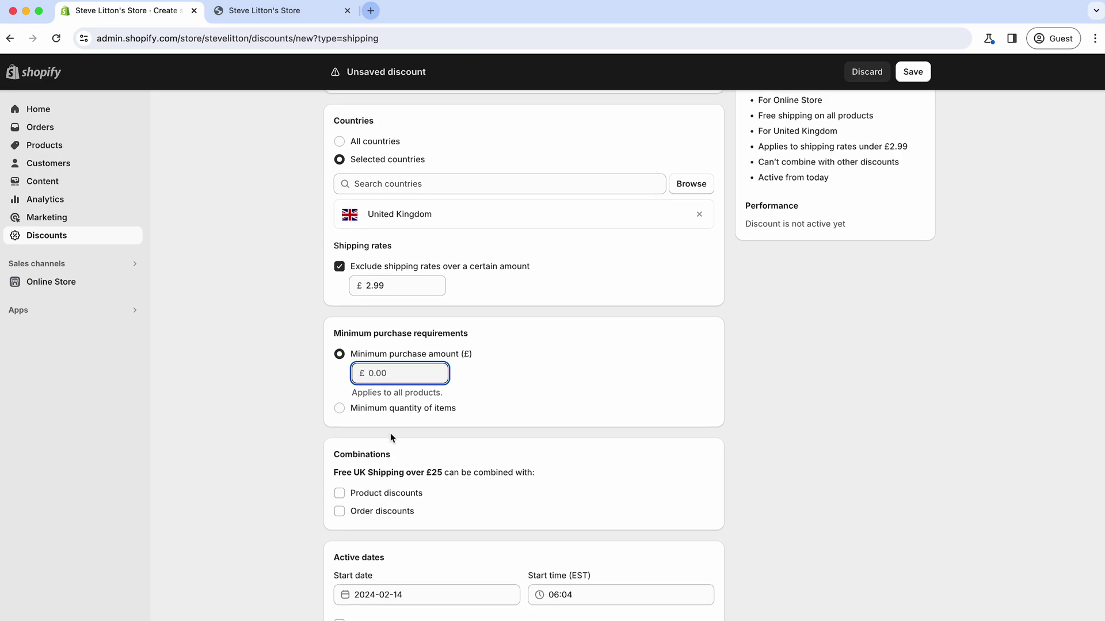
text(25)
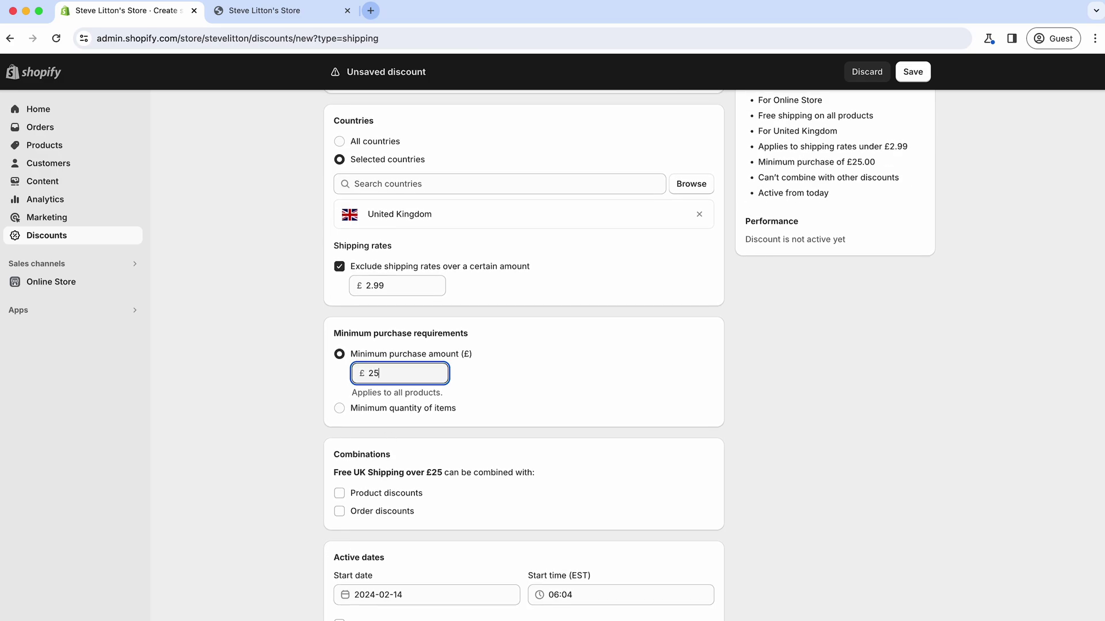
text(.00)
click(503, 388)
Compare the minimum item quantity requirement with the minimum purchase amount, and leave the purchase amount option selected.
click(338, 409)
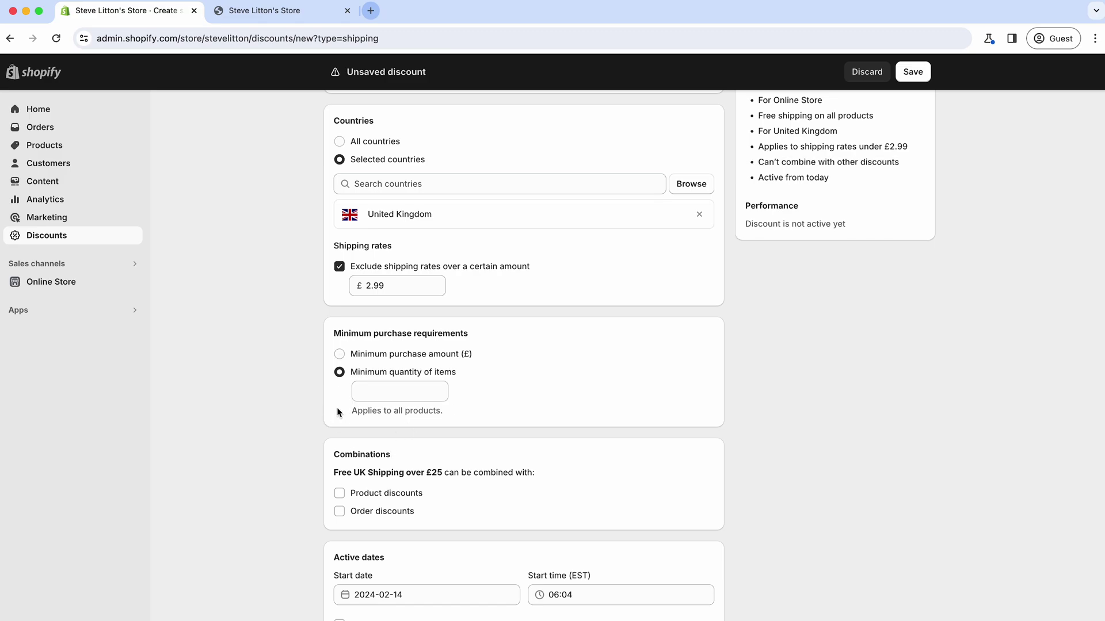
click(339, 354)
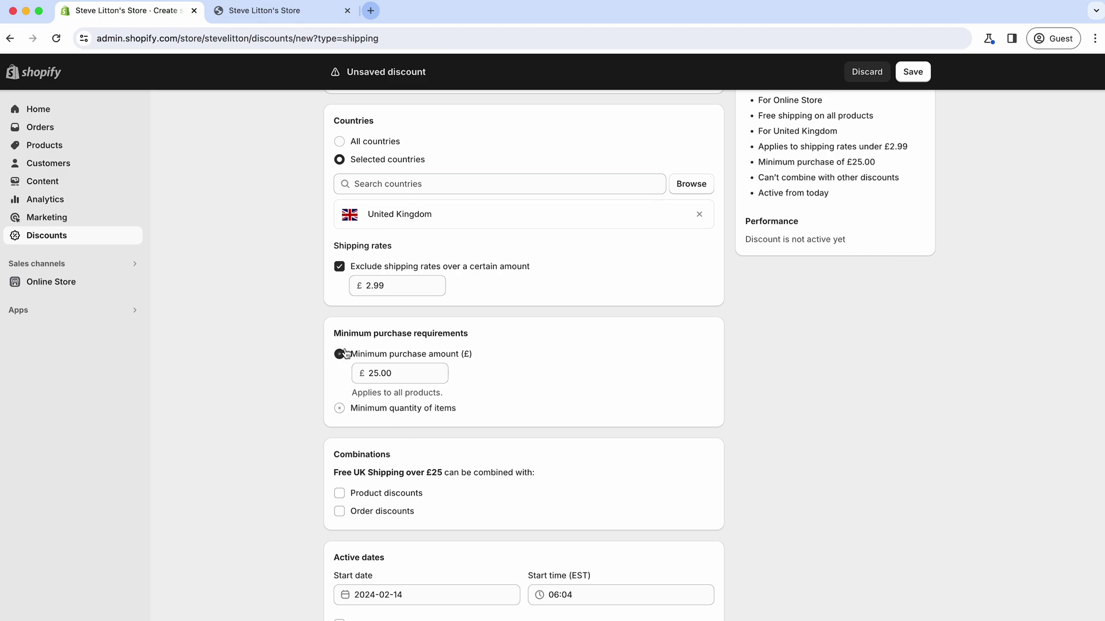
click(340, 406)
click(339, 354)
click(340, 409)
click(339, 354)
click(344, 411)
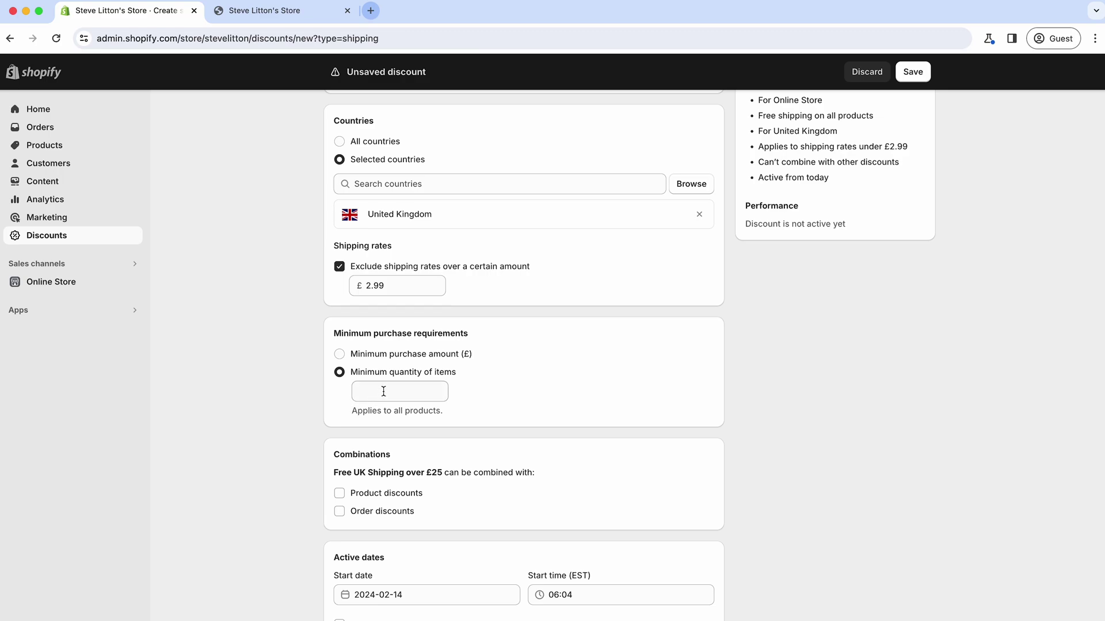
click(339, 354)
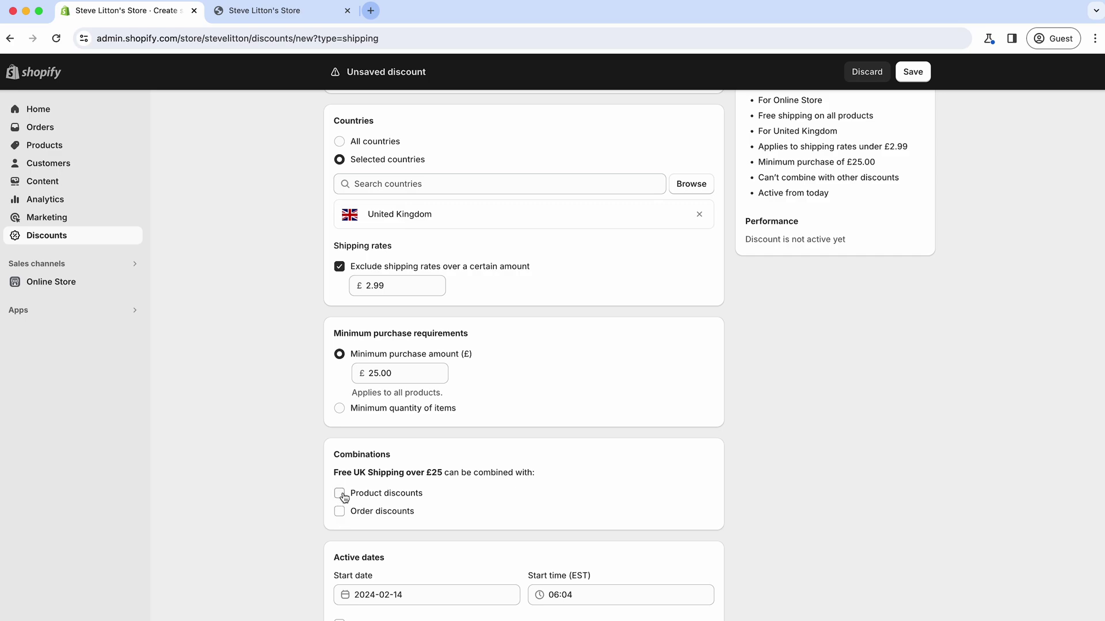
Allow the free shipping discount to combine with both product discounts and order discounts.
click(341, 494)
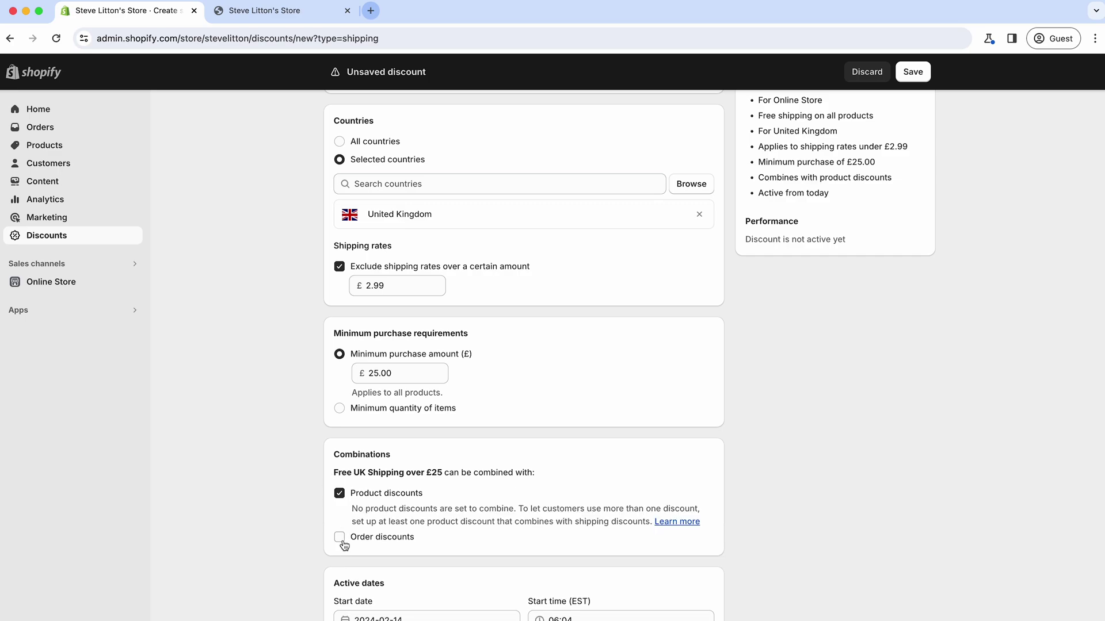
click(340, 537)
scroll(436, 548, down, 1)
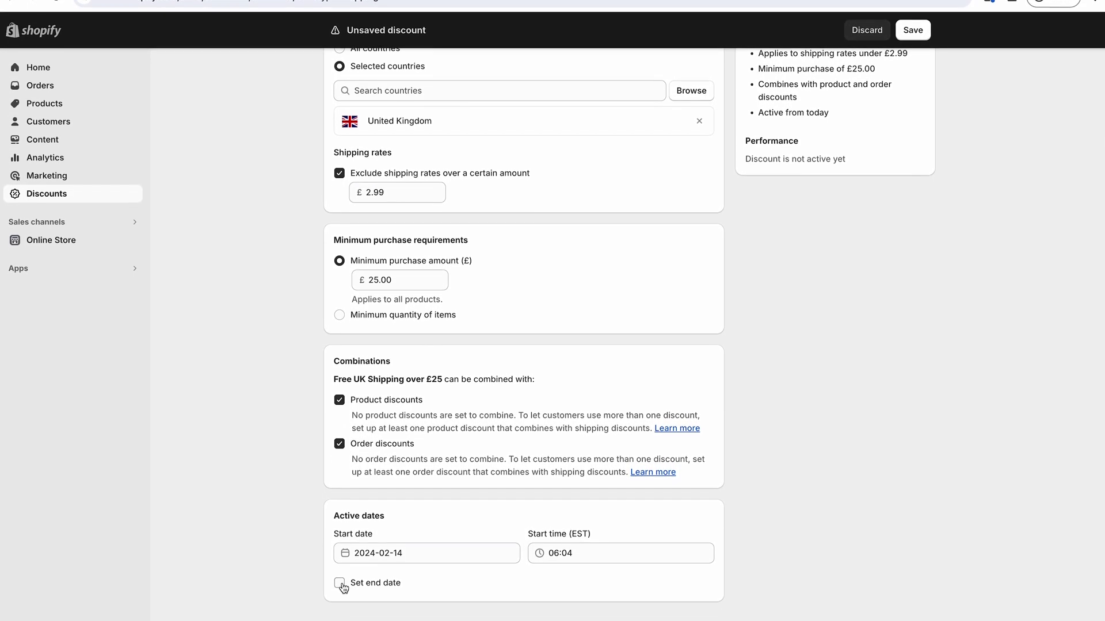
Give the discount an end date of 2024-02-29.
click(340, 591)
scroll(297, 580, down, 1)
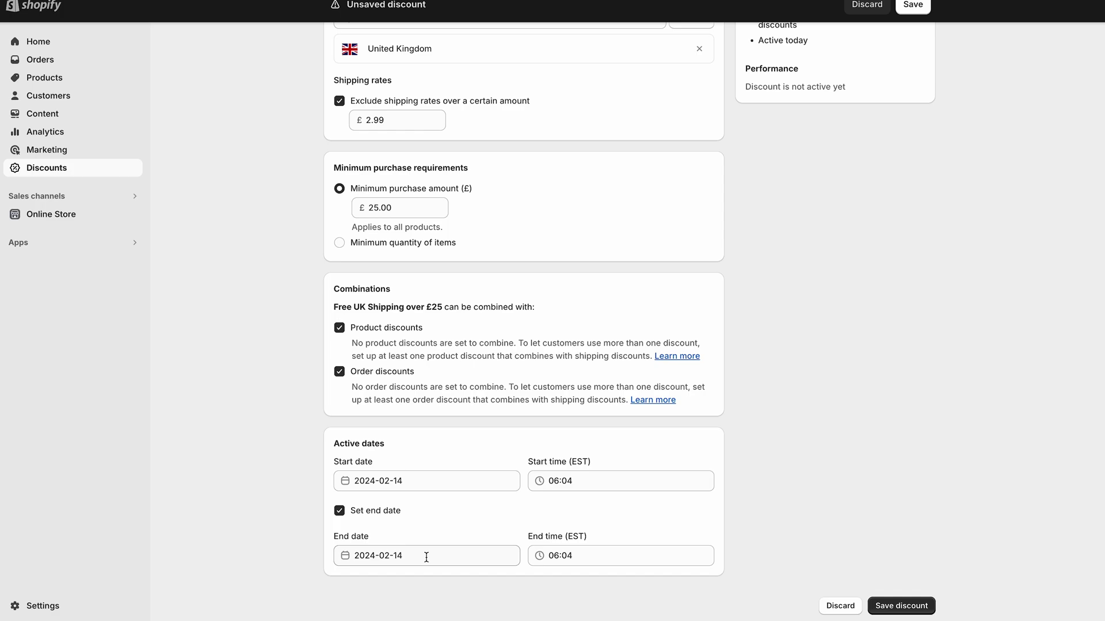
click(426, 558)
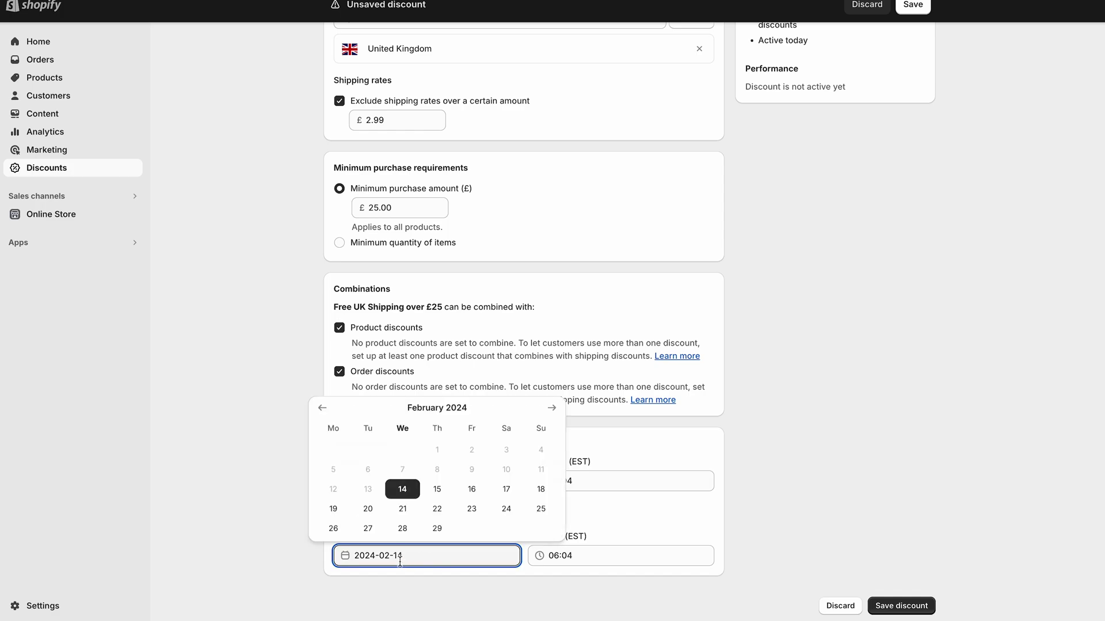
click(437, 525)
Set the discount's end time to 23:59.
click(564, 557)
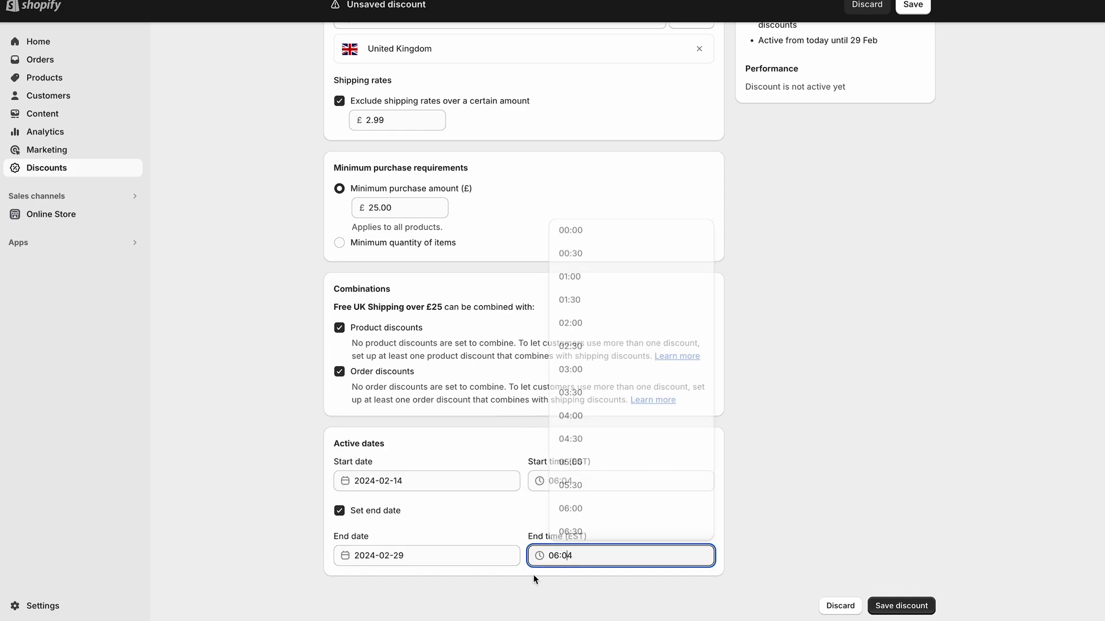
scroll(591, 407, down, 10)
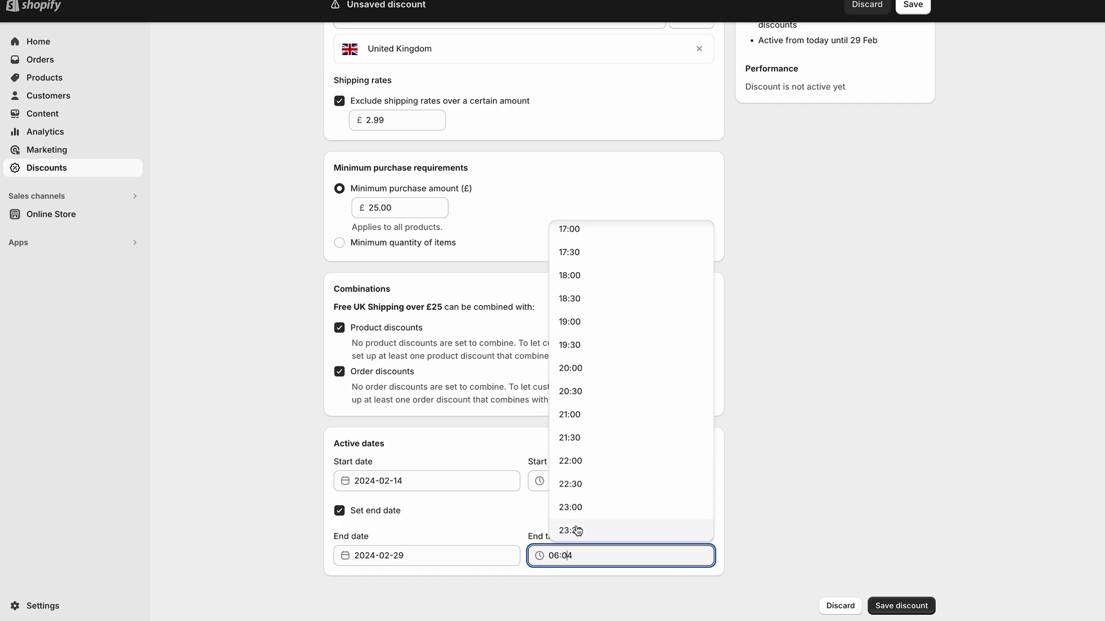
click(571, 530)
click(617, 559)
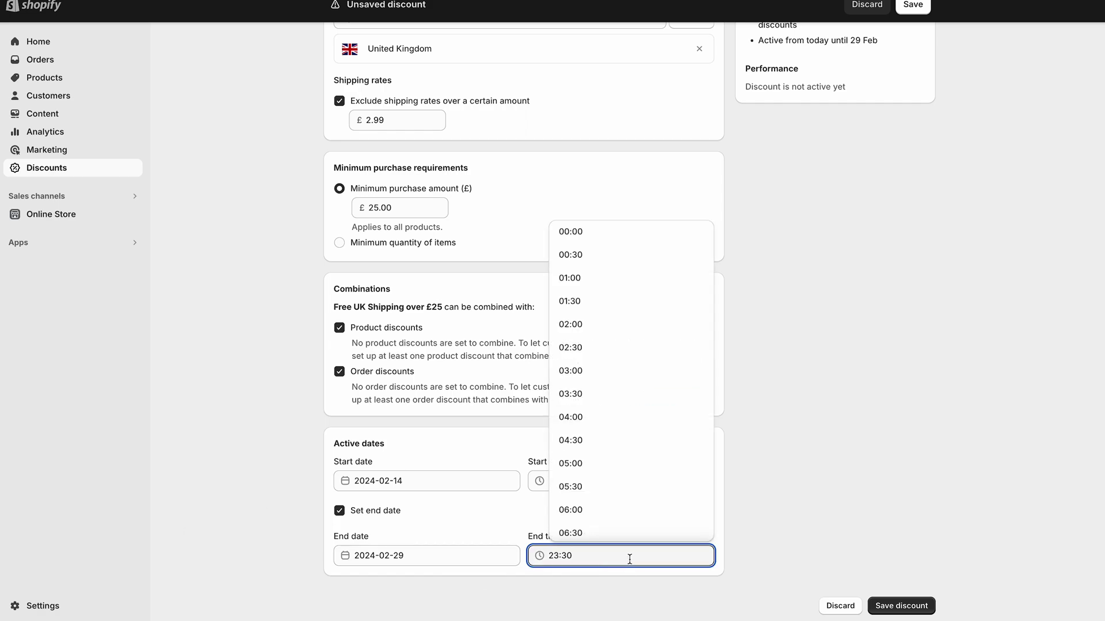
key(BackSpace)
key(BackSpace)
text(59)
click(210, 523)
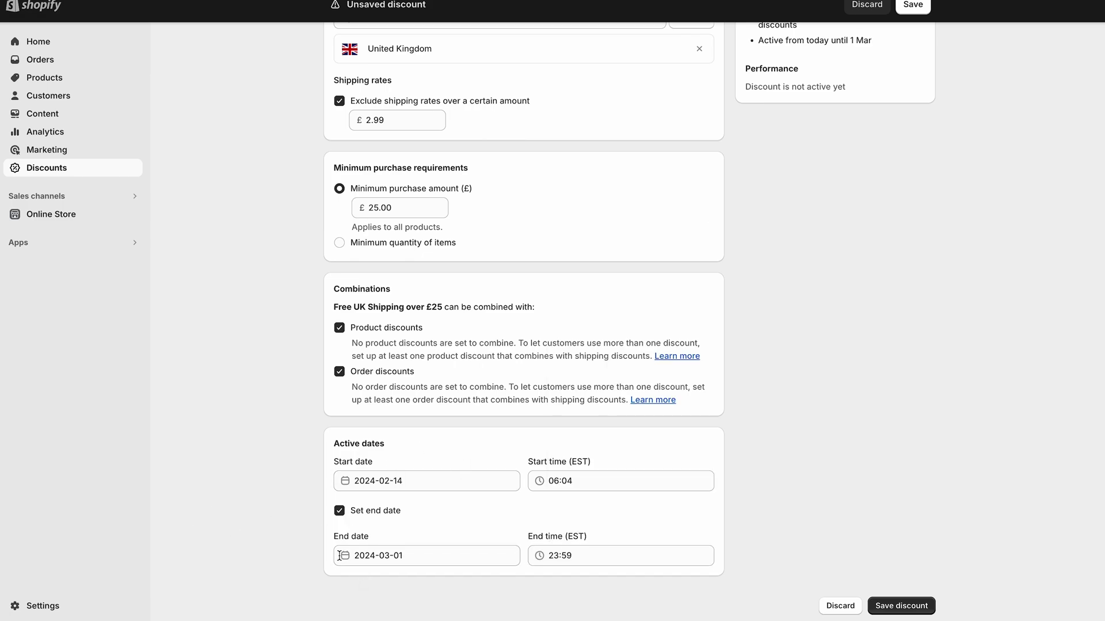
Set the discount's end date to 2024-03-31.
click(450, 557)
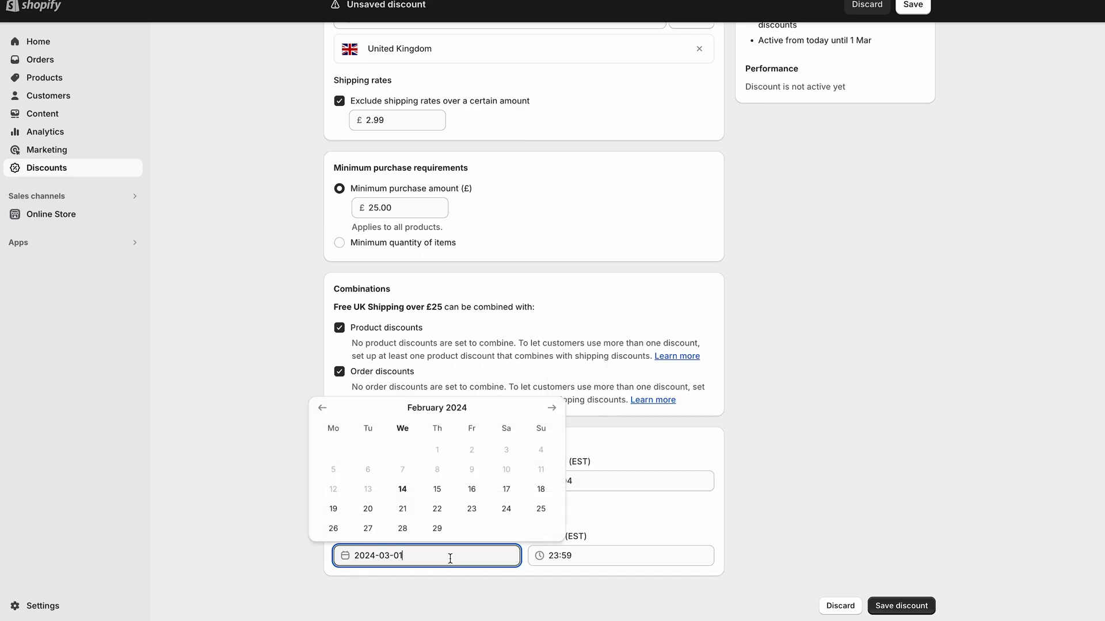
click(411, 528)
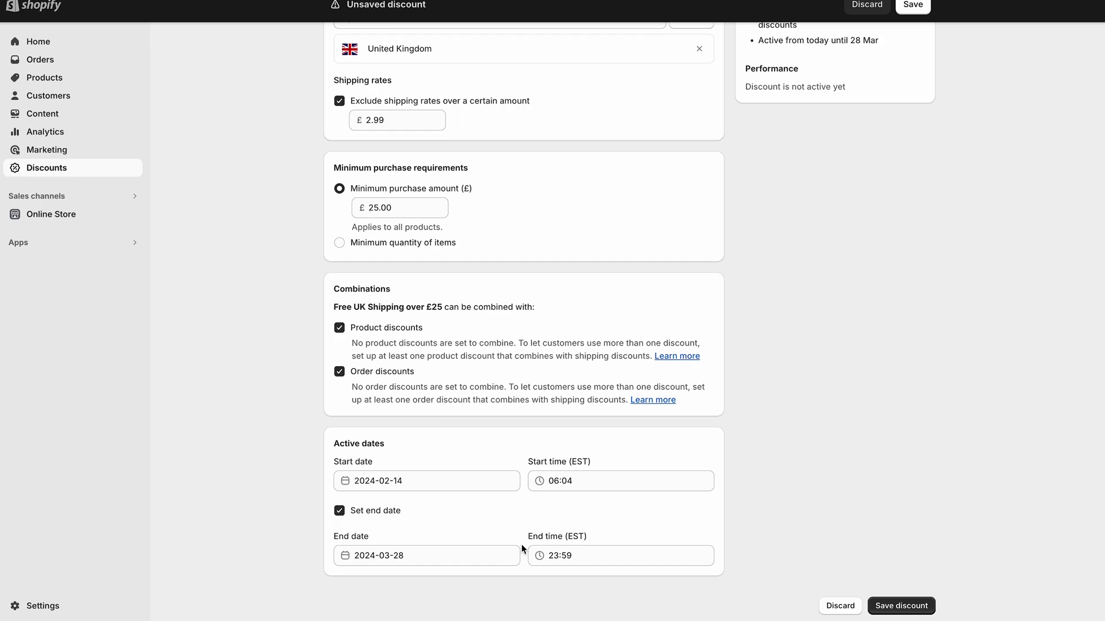
click(436, 545)
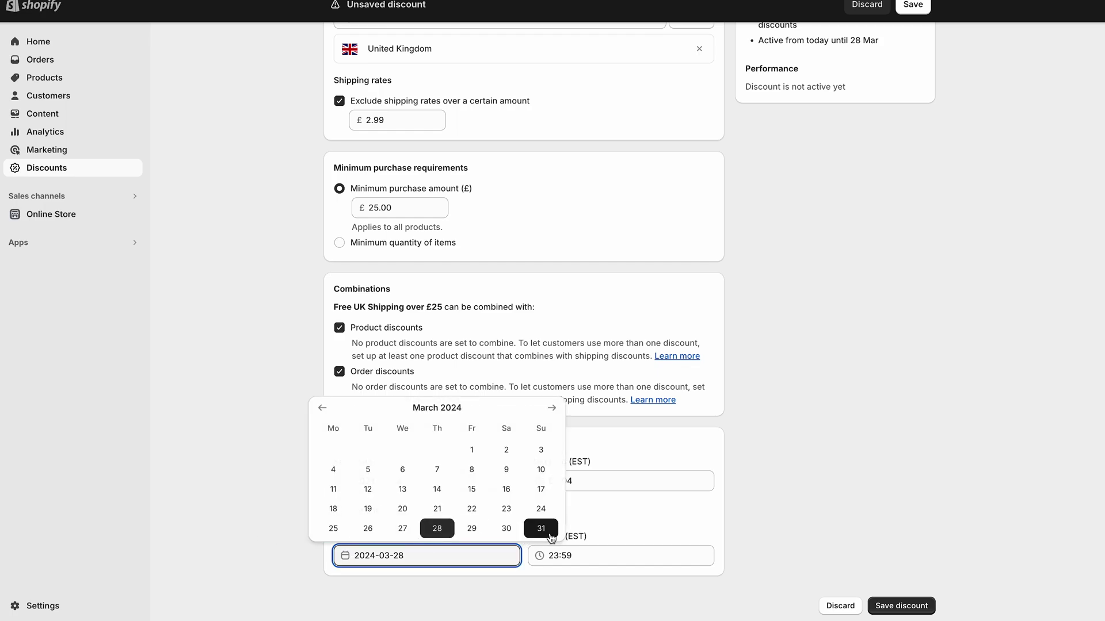
click(541, 529)
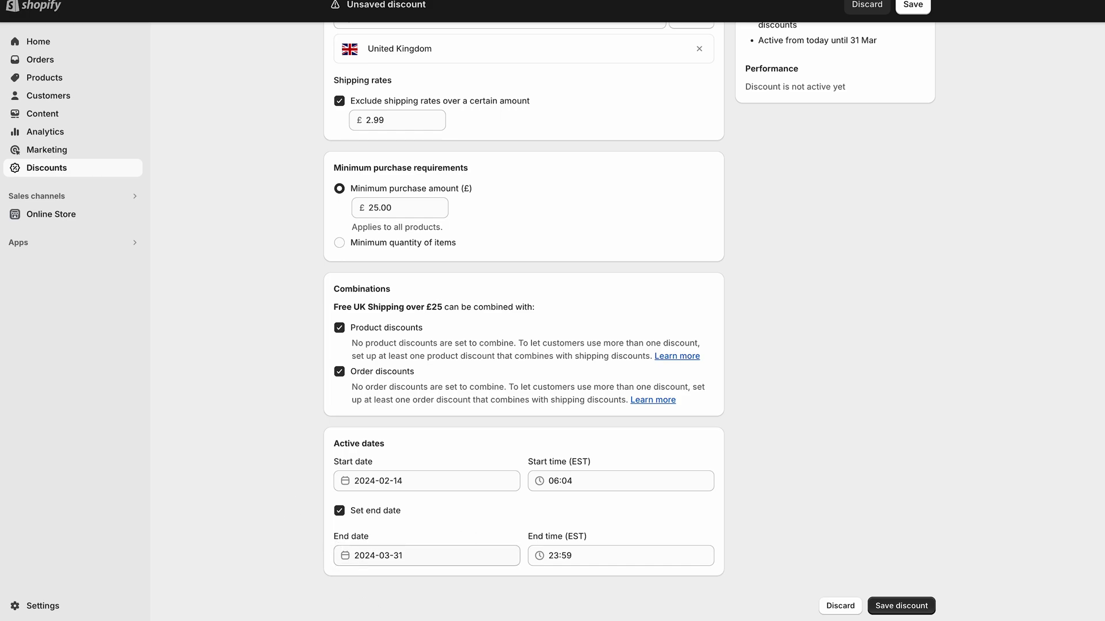
Review the free UK shipping discount's summary and save the discount.
scroll(592, 580, up, 10)
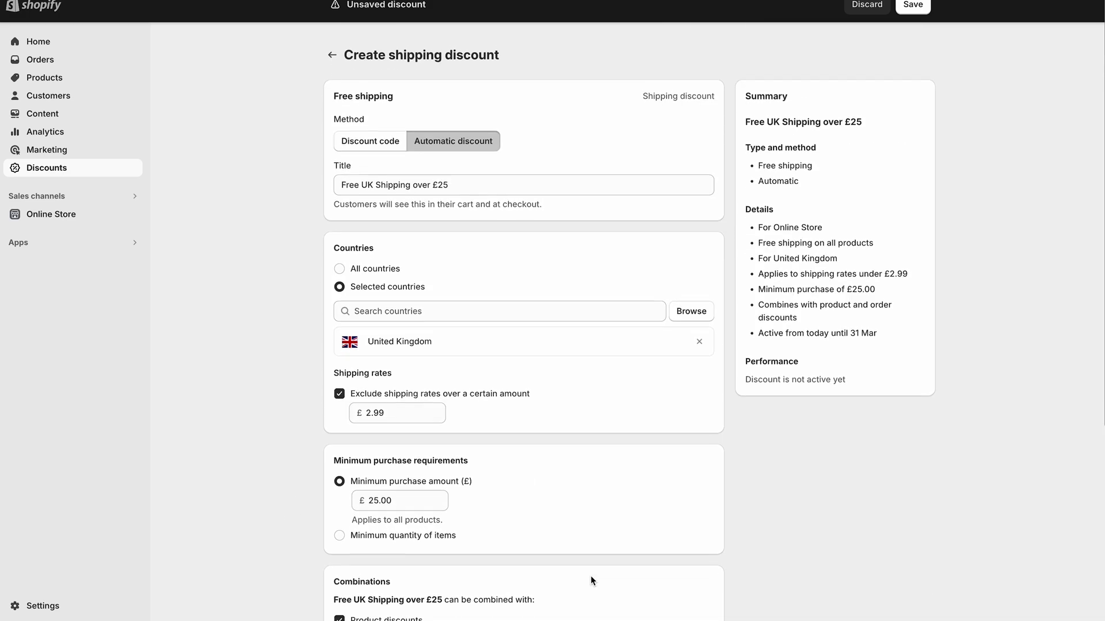
scroll(598, 580, down, 12)
click(899, 603)
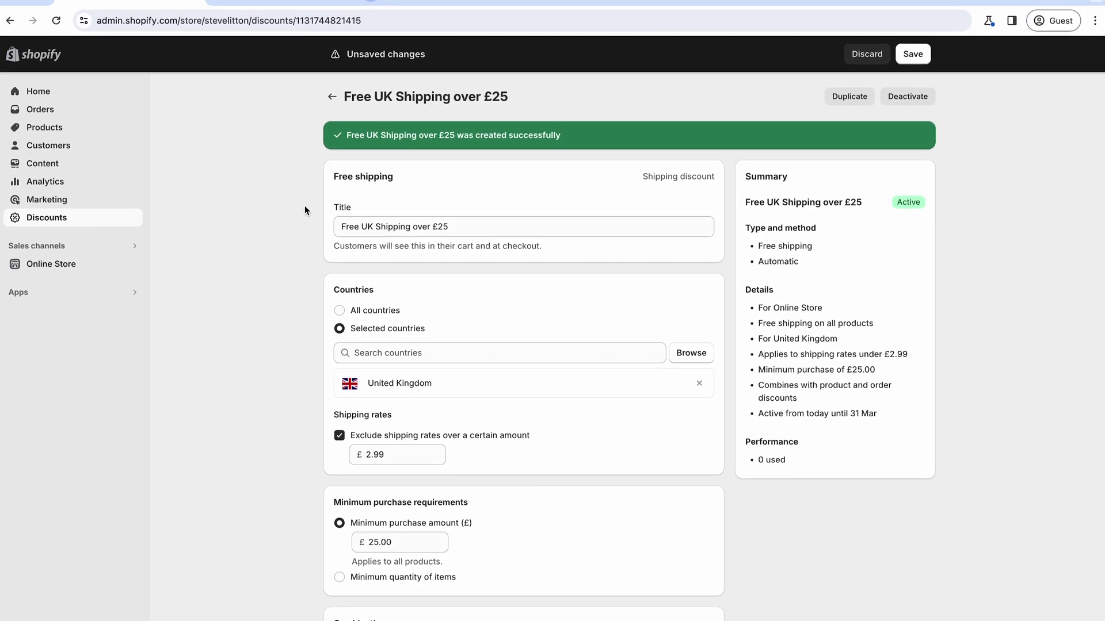
Switch to the storefront and examine the shipping charge and total at checkout for the four-item order.
click(260, 14)
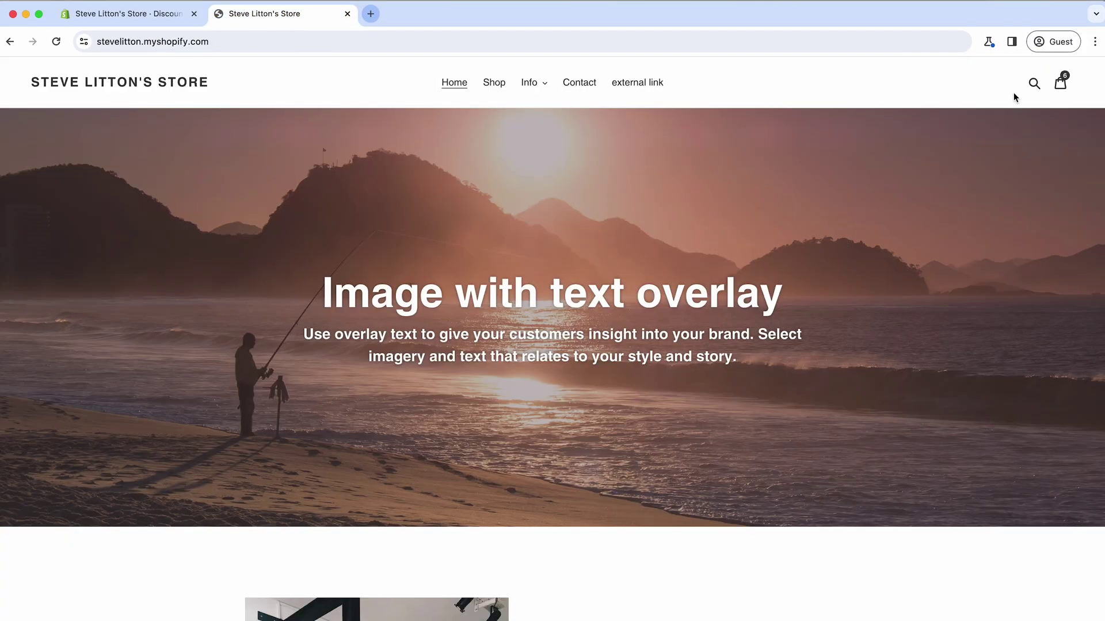
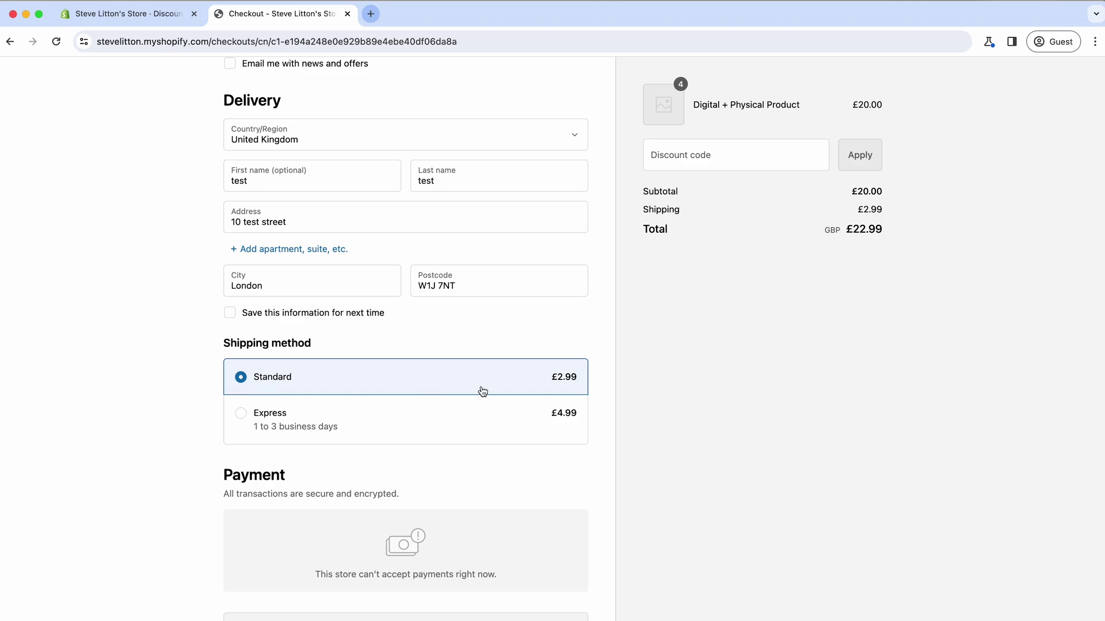
drag(858, 205, 897, 301)
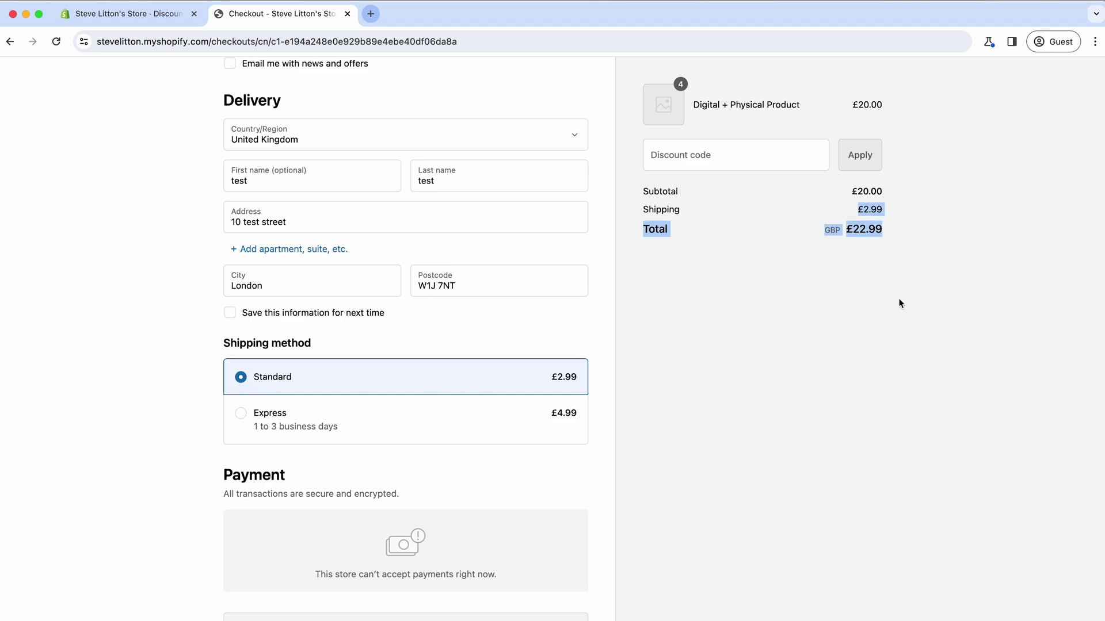
click(898, 301)
scroll(487, 344, up, 5)
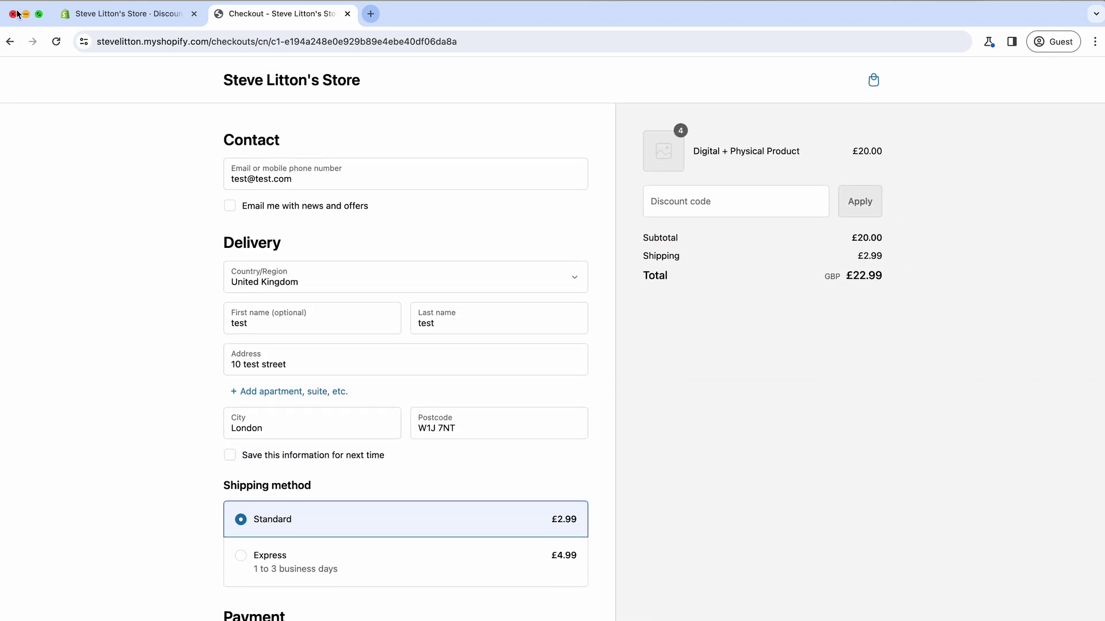
Return to the cart, set the Digital + Physical Product quantity to 5, and proceed to checkout.
click(7, 44)
double_click(795, 291)
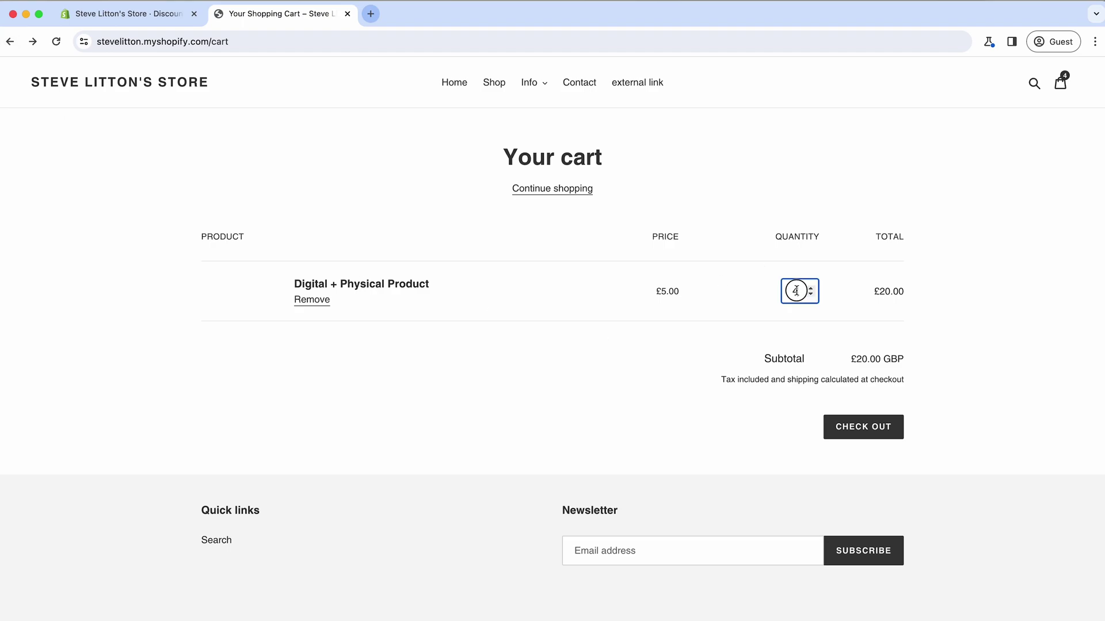
text(5)
click(885, 415)
click(877, 292)
click(875, 436)
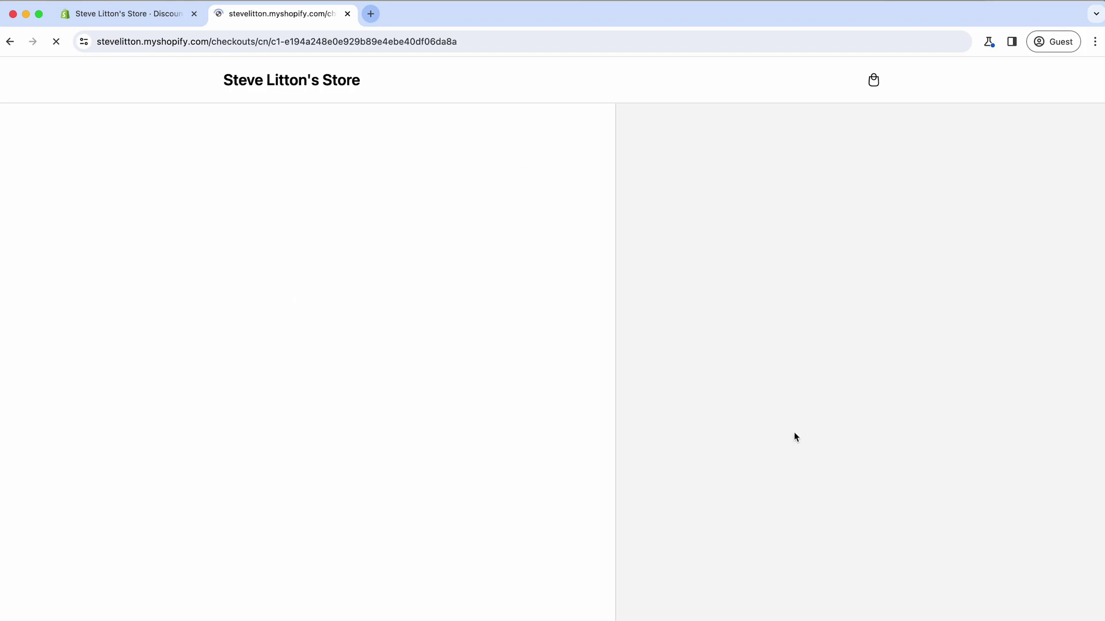
Compare the Standard and Express shipping rates offered at checkout for the five-item order.
scroll(405, 395, down, 3)
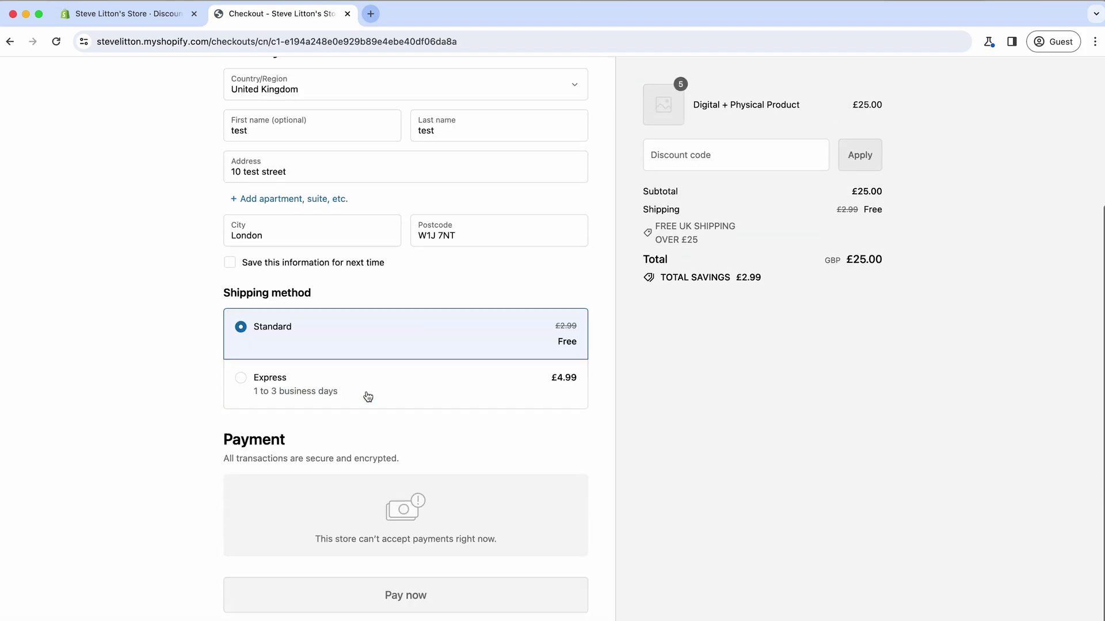
drag(569, 346, 223, 335)
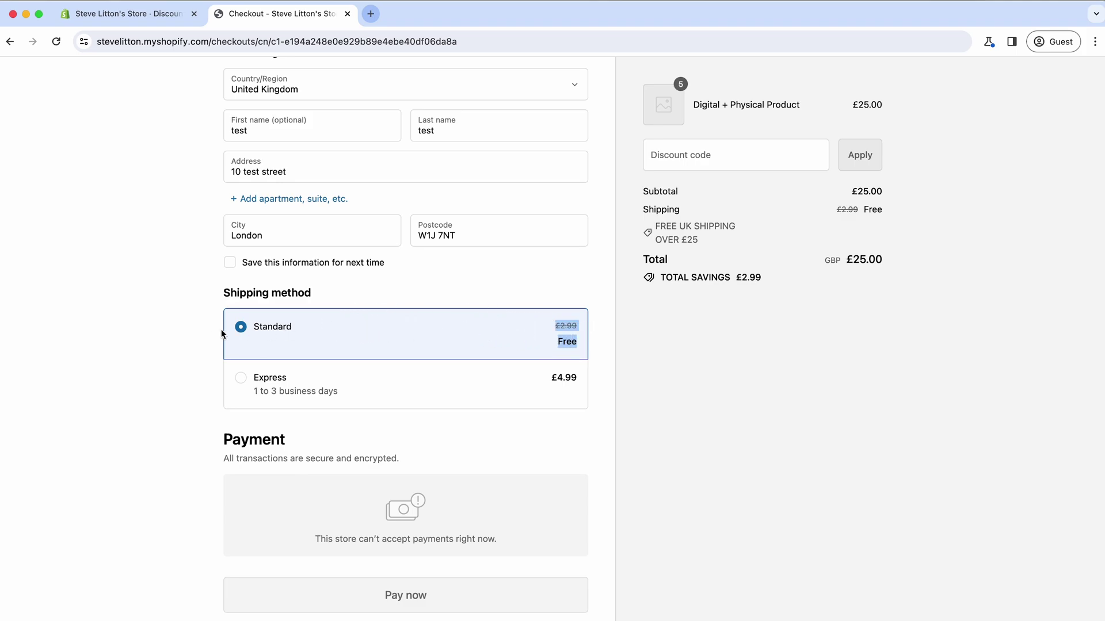
drag(259, 378, 575, 402)
click(665, 378)
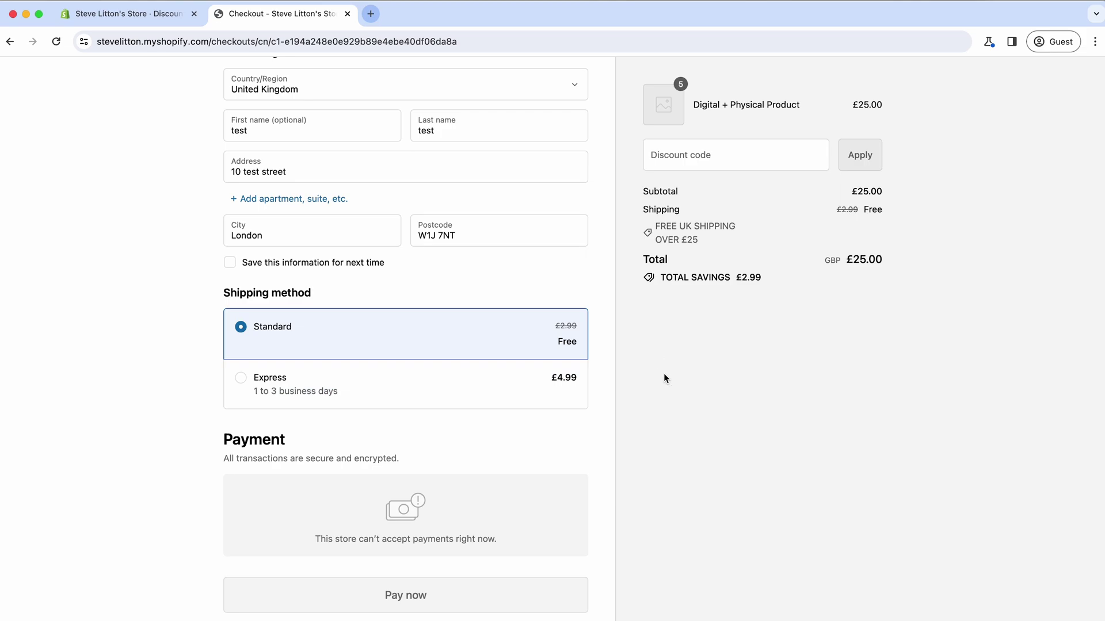
Examine the total, the total savings and the discount label in the checkout order summary.
drag(839, 271, 897, 257)
click(874, 270)
drag(679, 276, 759, 291)
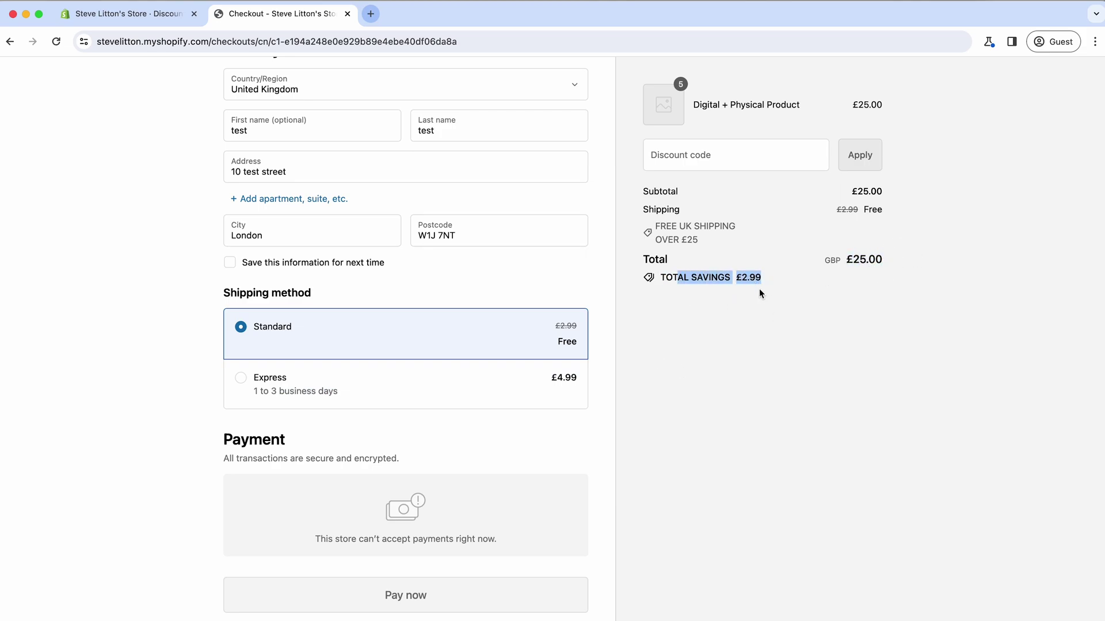
click(760, 291)
drag(737, 228, 635, 232)
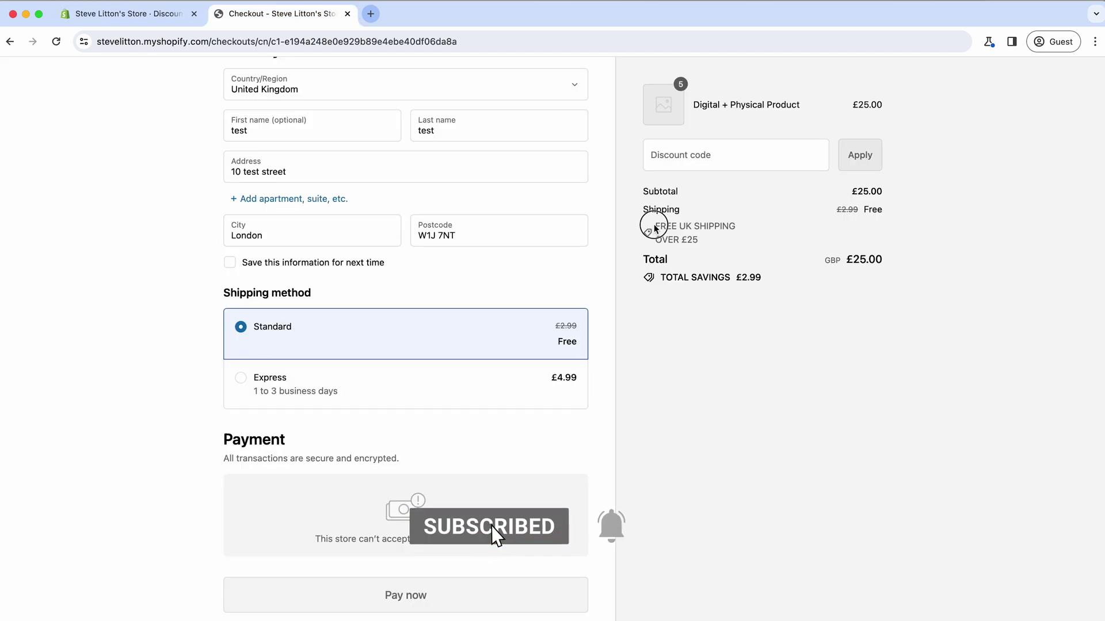
drag(655, 225, 713, 240)
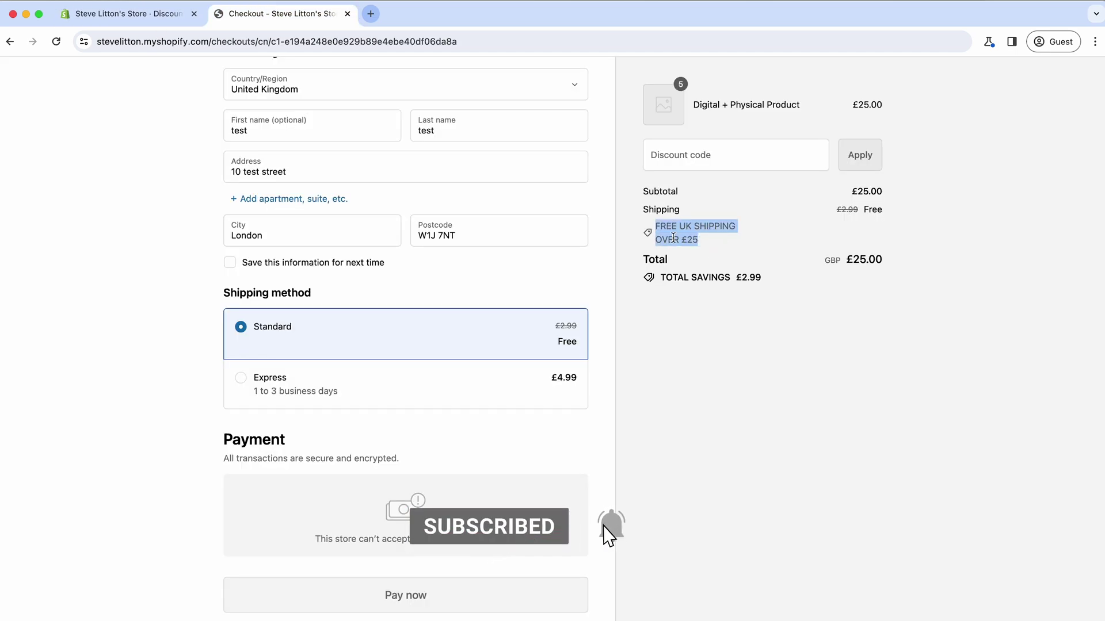
Switch to the discount in the Shopify admin and check its title and the note about where customers see it.
click(103, 12)
triple_click(396, 246)
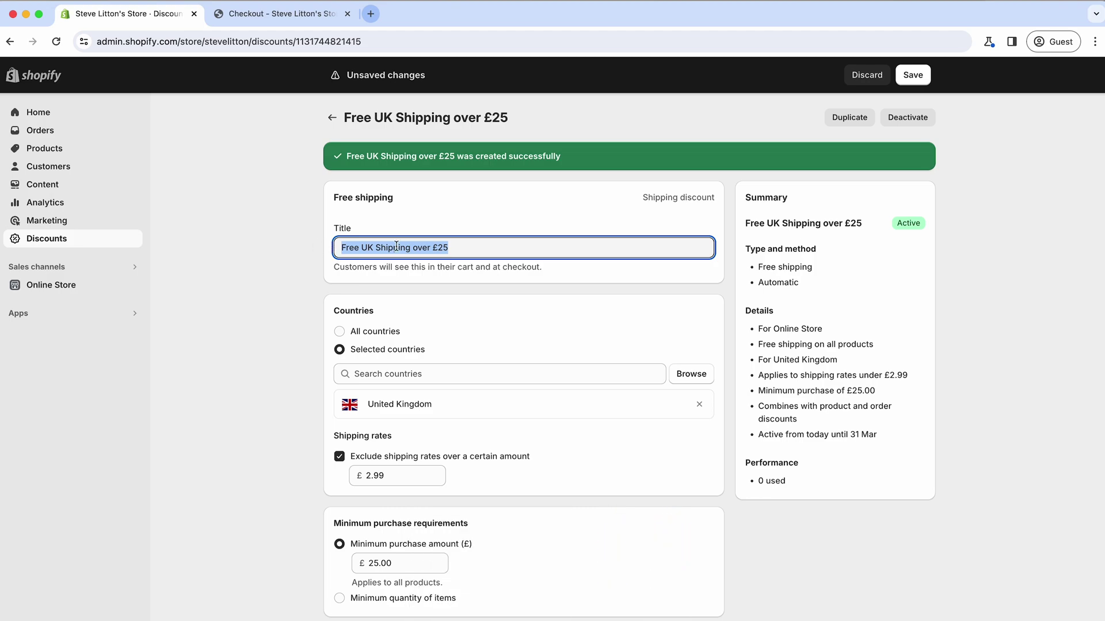
drag(333, 266, 548, 275)
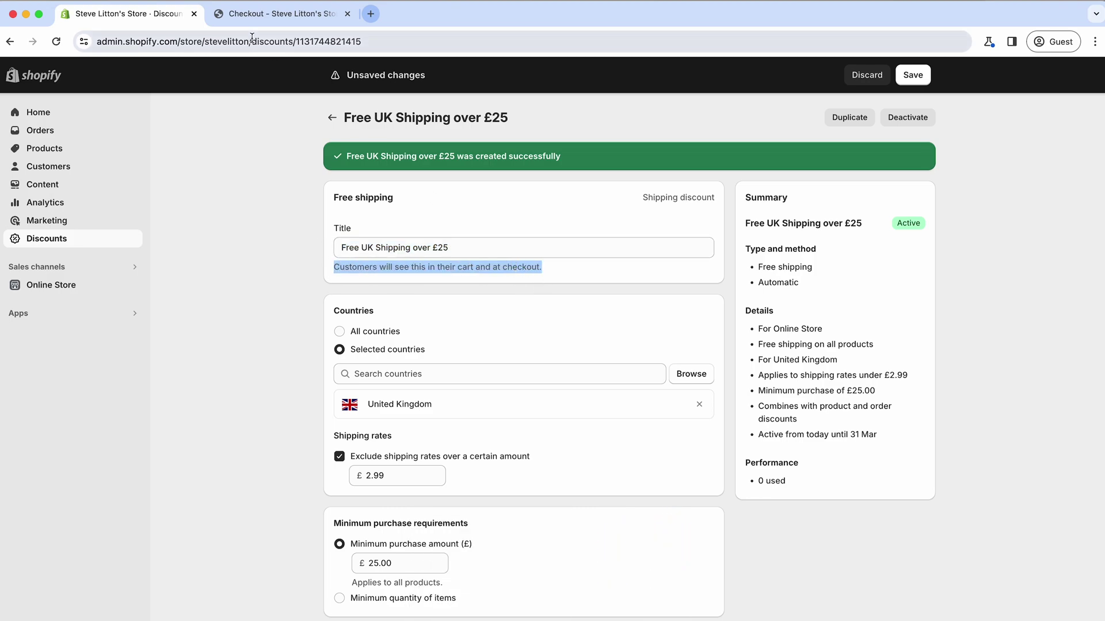
Switch back to the checkout and examine the discount title and total savings shown in the order summary.
click(261, 19)
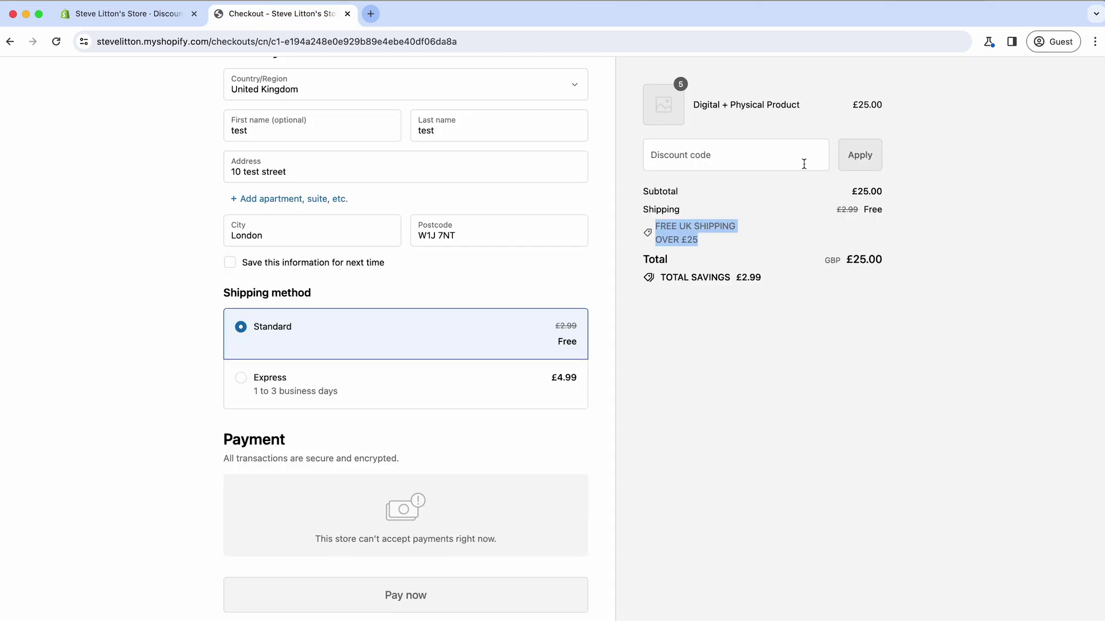
drag(703, 241, 650, 230)
drag(727, 242, 644, 234)
click(693, 236)
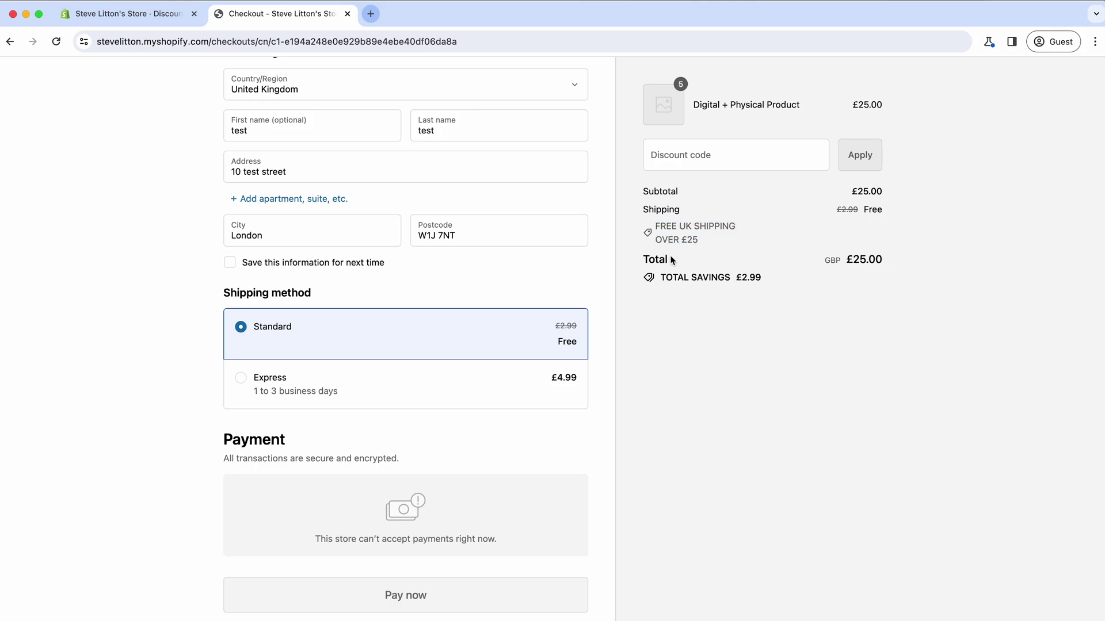
drag(768, 282, 650, 282)
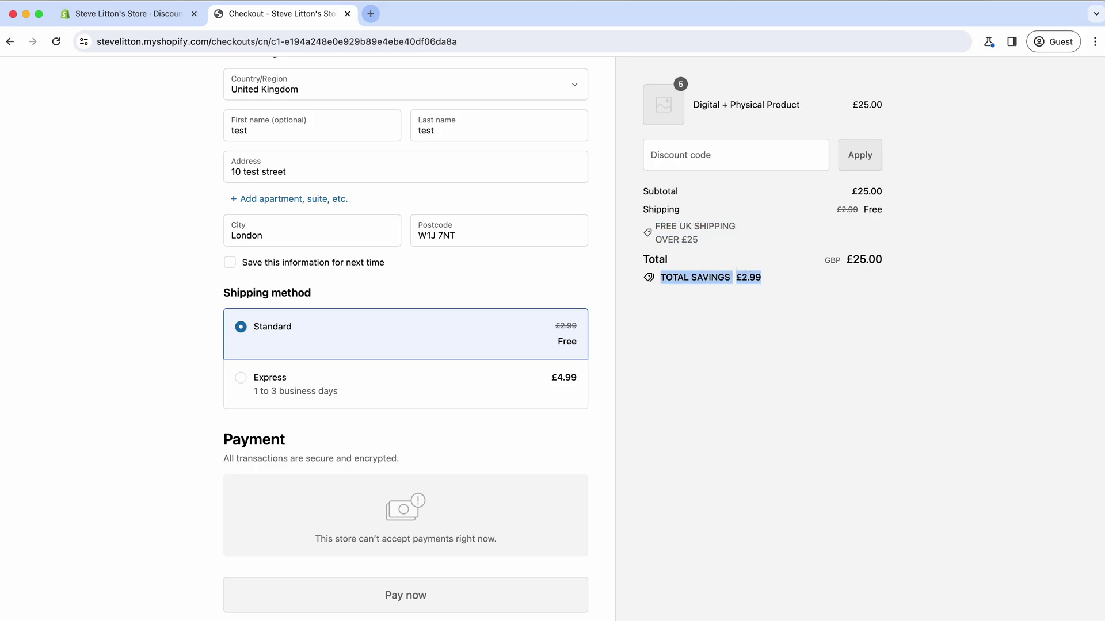
Select the Express shipping method at checkout and examine the shipping charge and total.
click(241, 384)
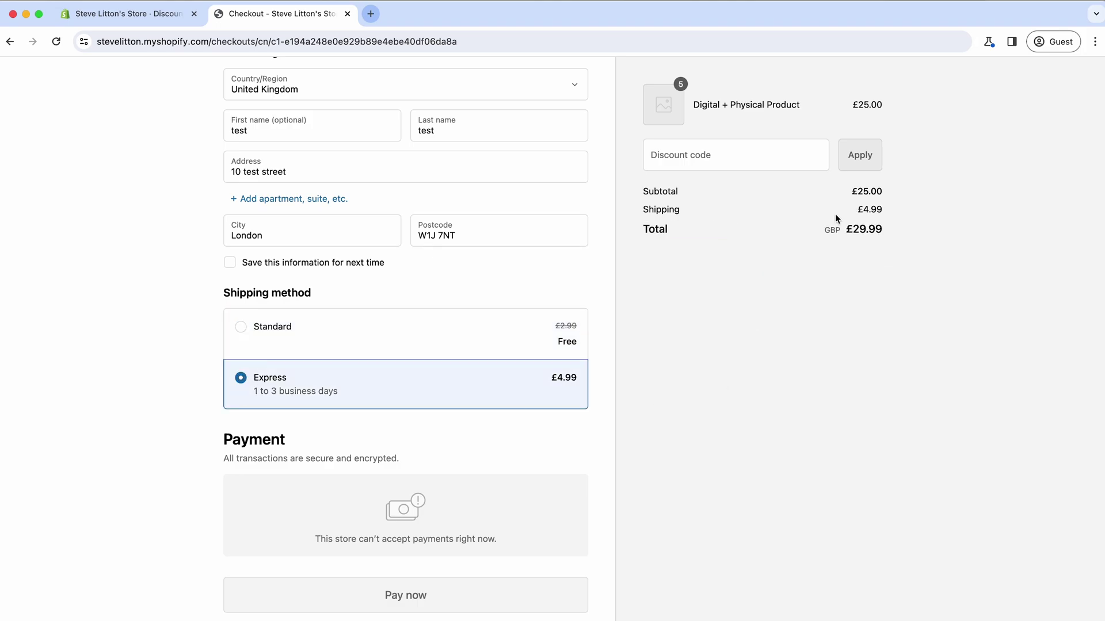
drag(856, 212, 896, 234)
click(839, 226)
Return to the discount in the Shopify admin, try to open the Online Store section, and choose to stay on the discount page.
click(139, 25)
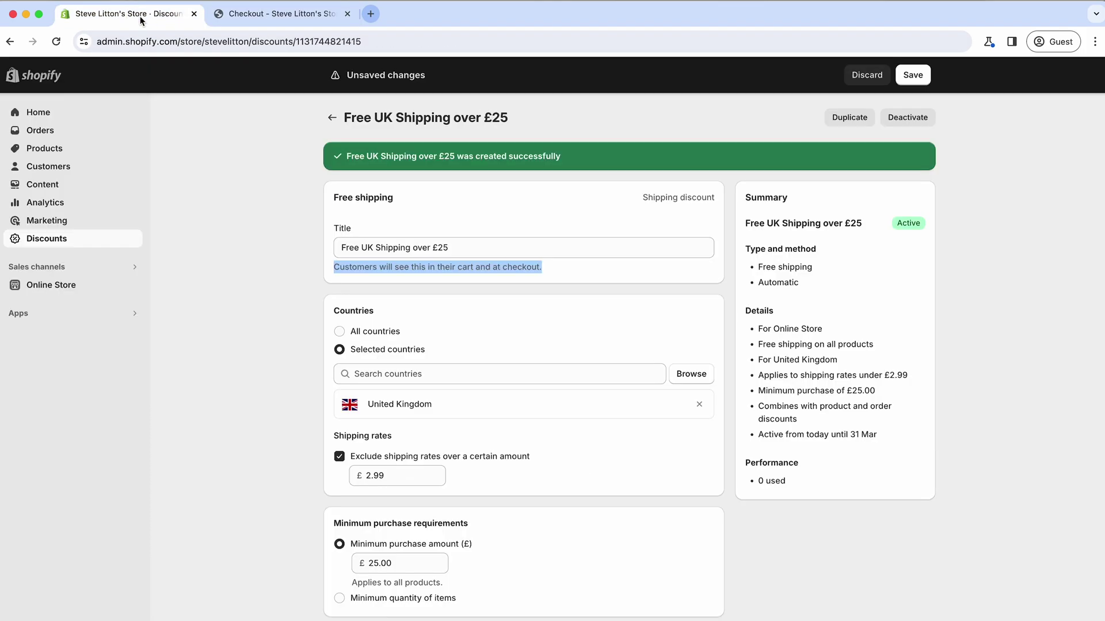
click(71, 294)
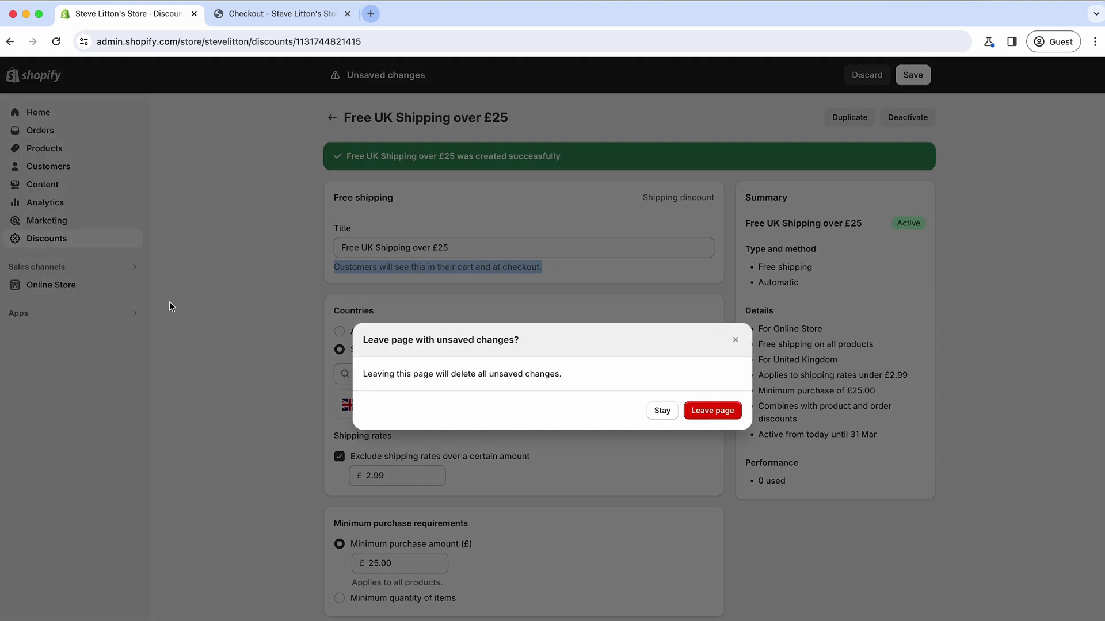
click(655, 413)
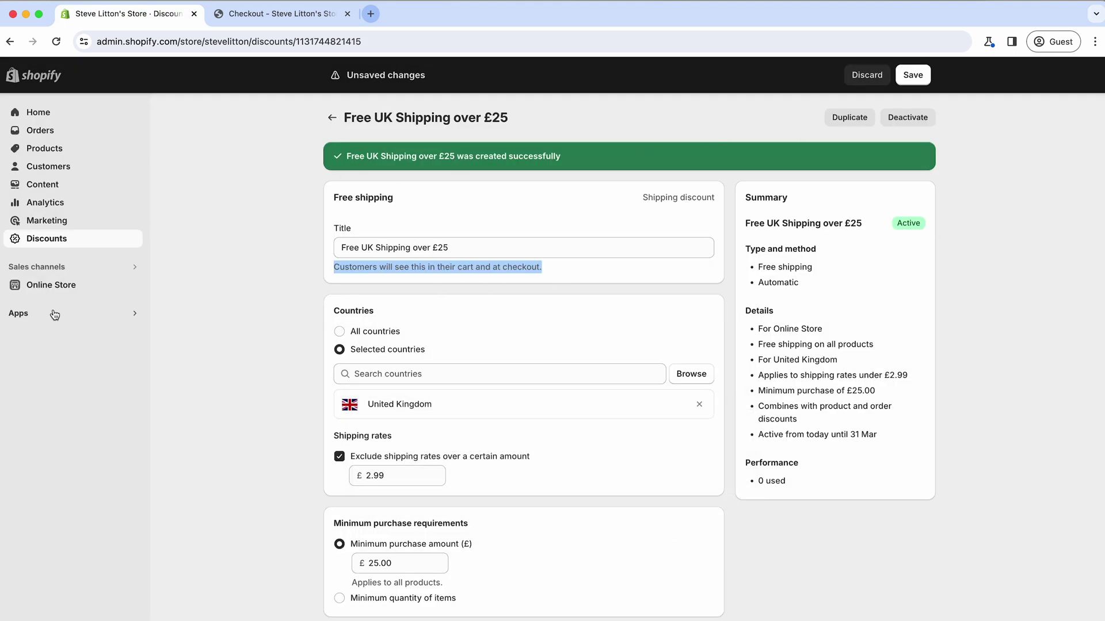
Leave the discount page without keeping the unsaved changes and open the current Debut theme of the online store for customization.
click(57, 291)
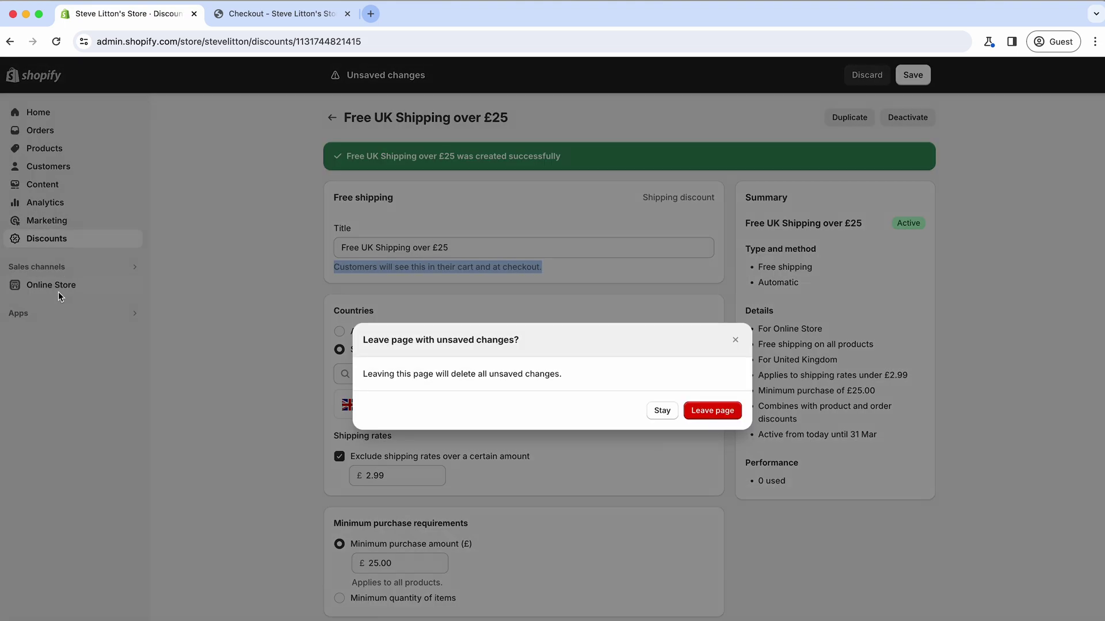
click(715, 409)
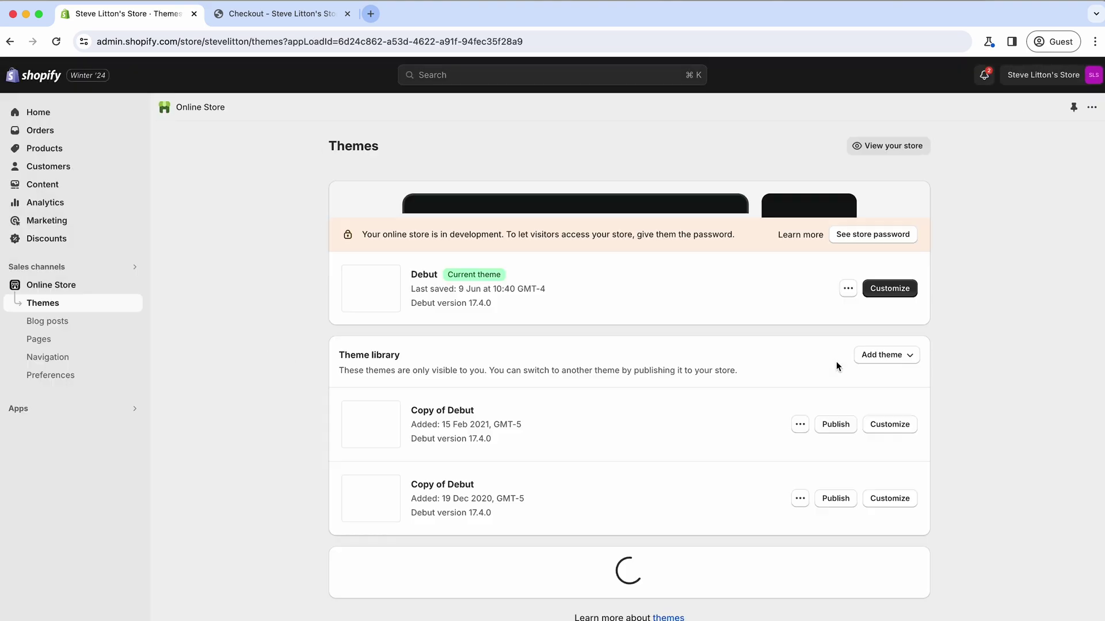
click(908, 432)
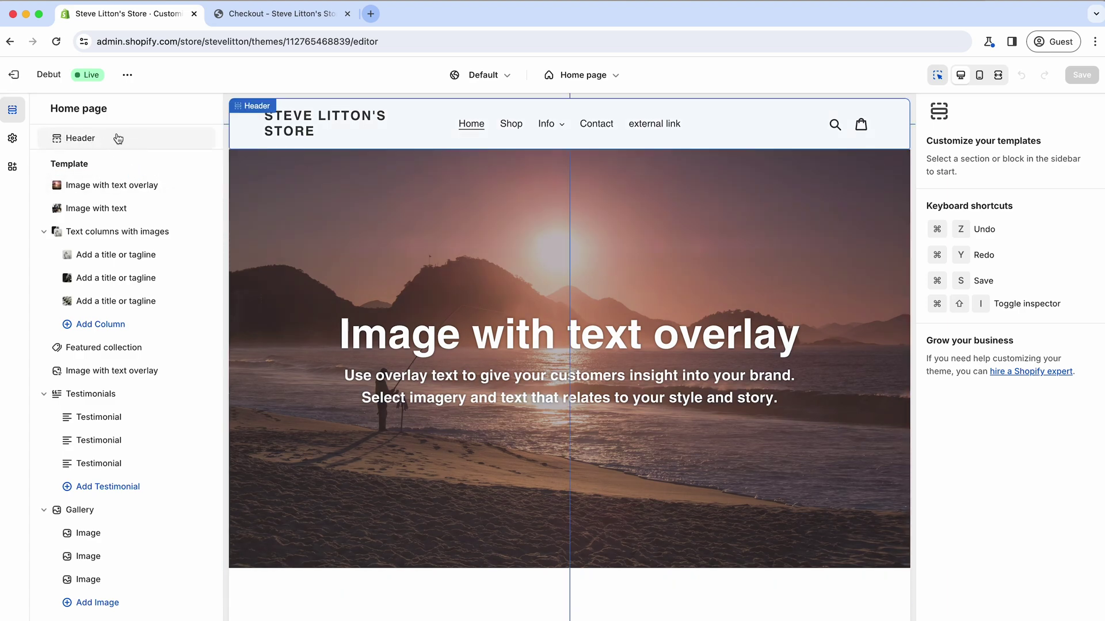
Show the announcement bar in the home page's Header section and set its bar color to #1773B0.
click(107, 140)
scroll(947, 403, down, 2)
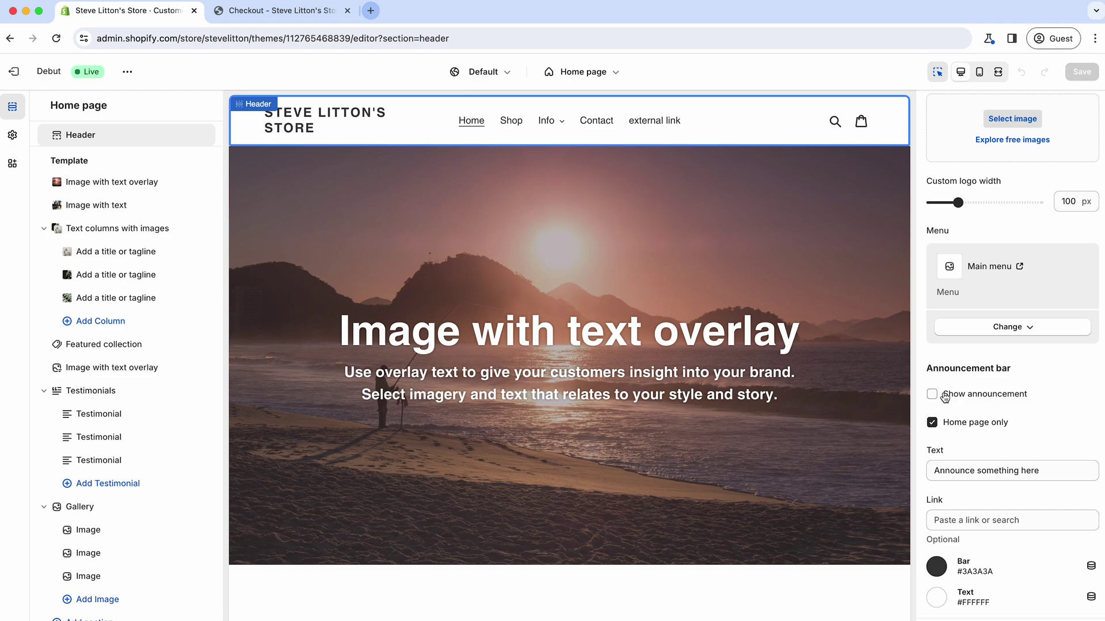
click(945, 397)
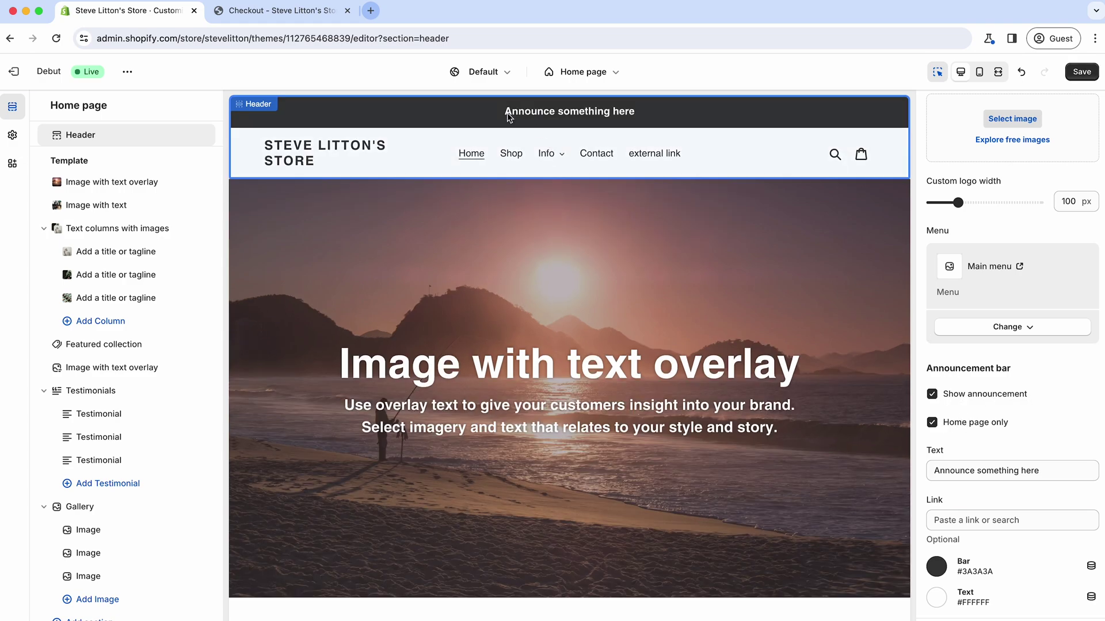
click(935, 570)
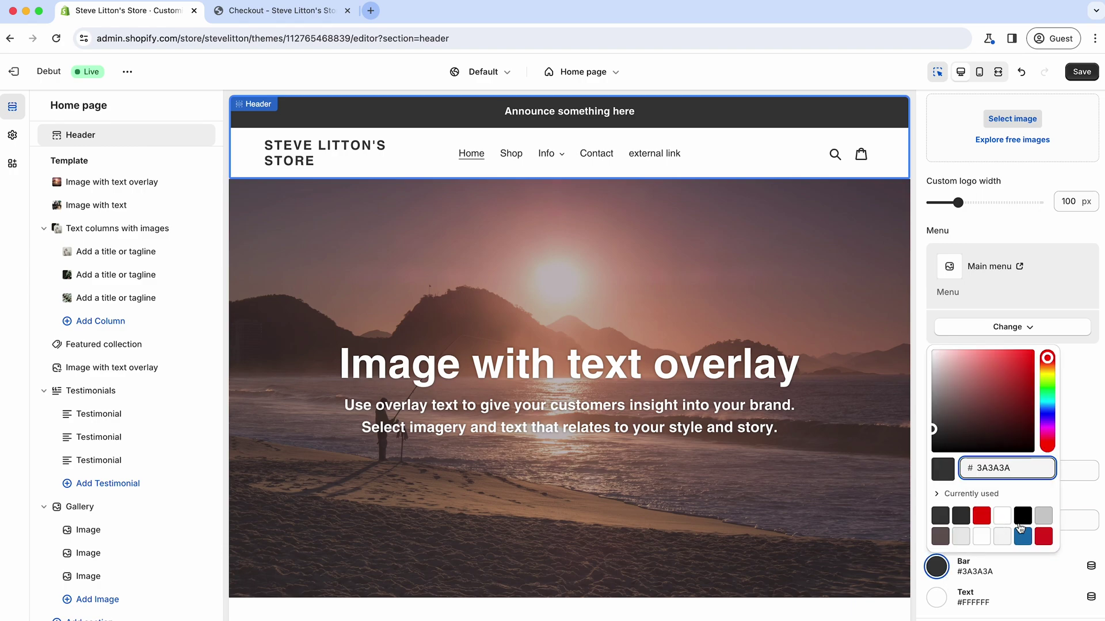
click(1022, 536)
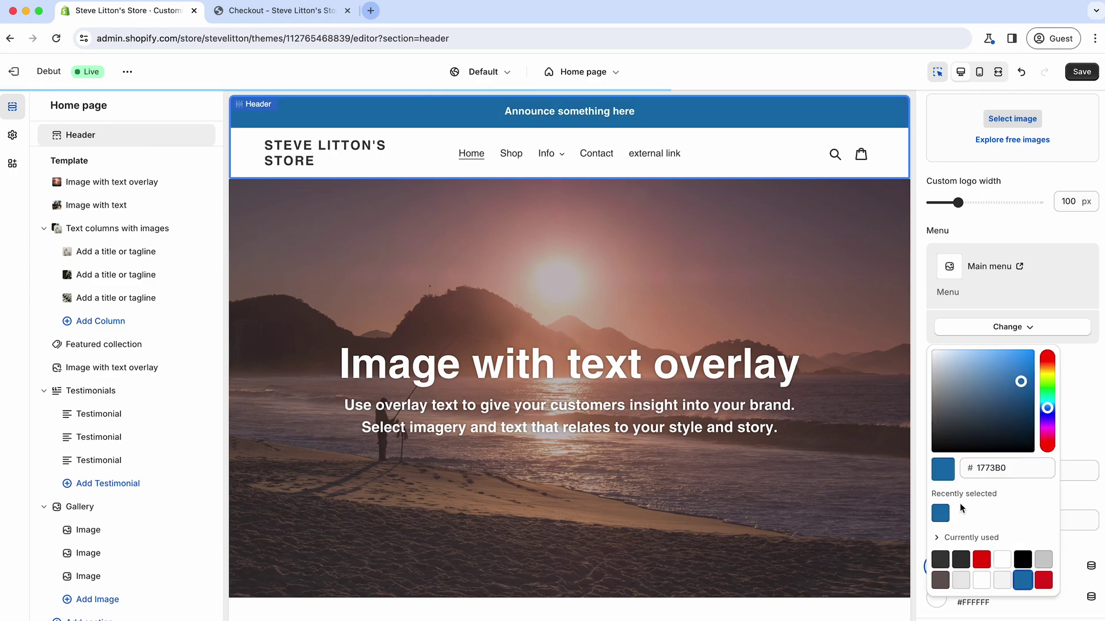
click(1088, 495)
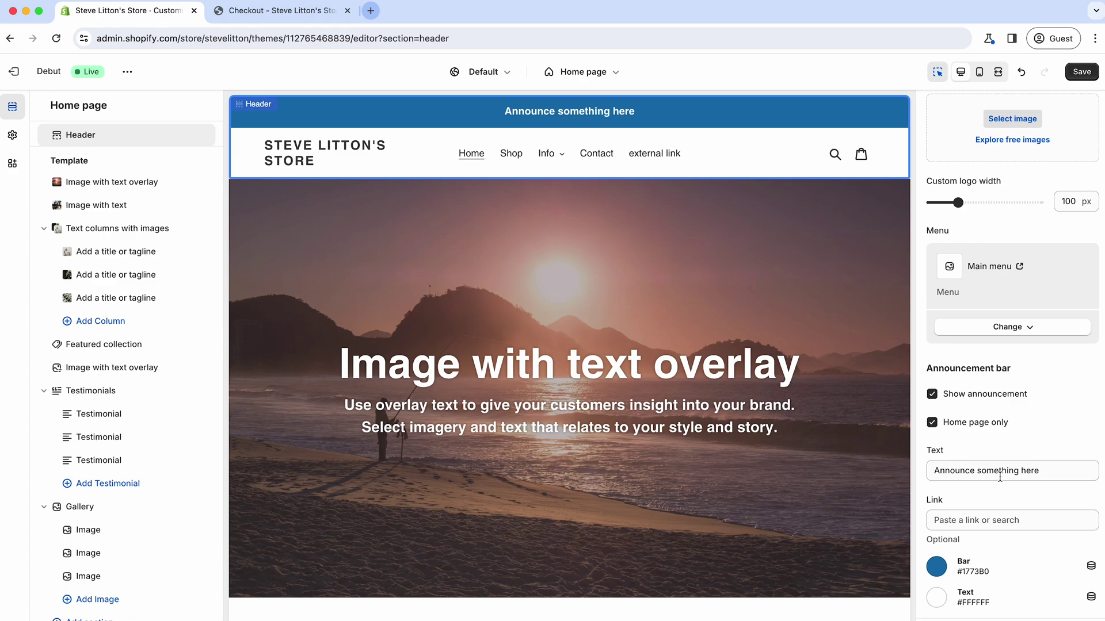
Set the announcement text to "FREE UK Shipping on all orders over £25 in March" and save the theme.
triple_click(1037, 476)
text(F)
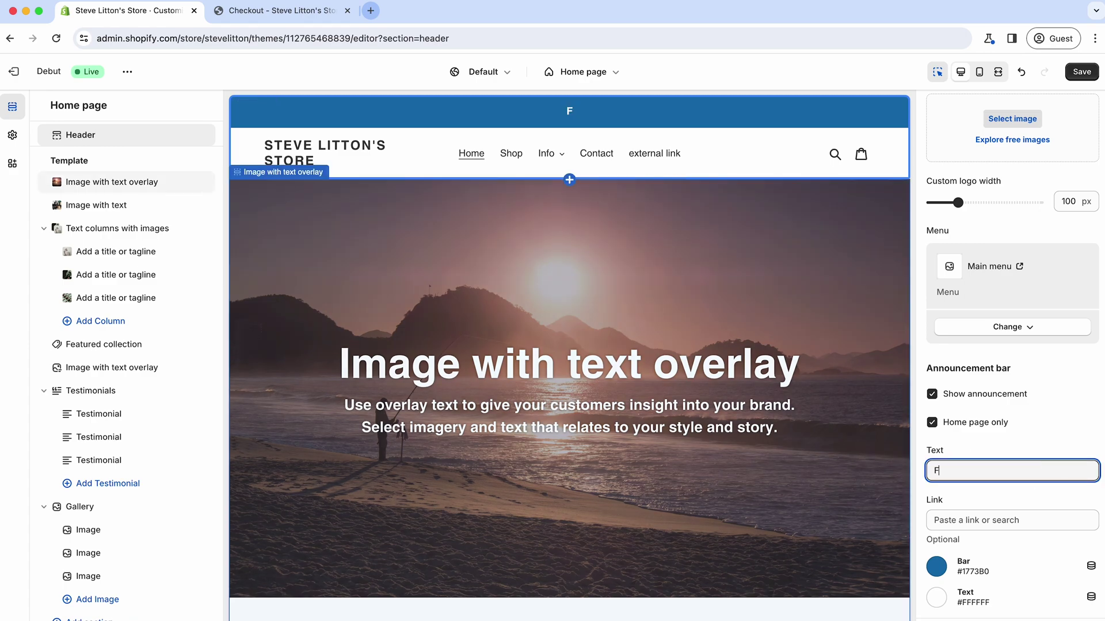
text(REE Shipping)
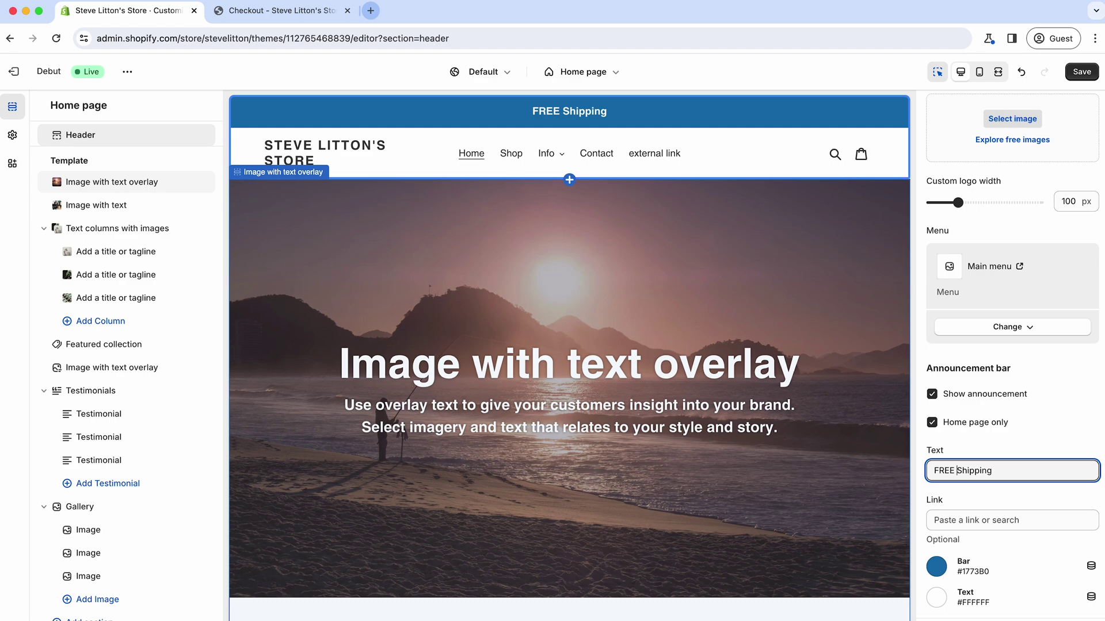
text(UK )
text( pon)
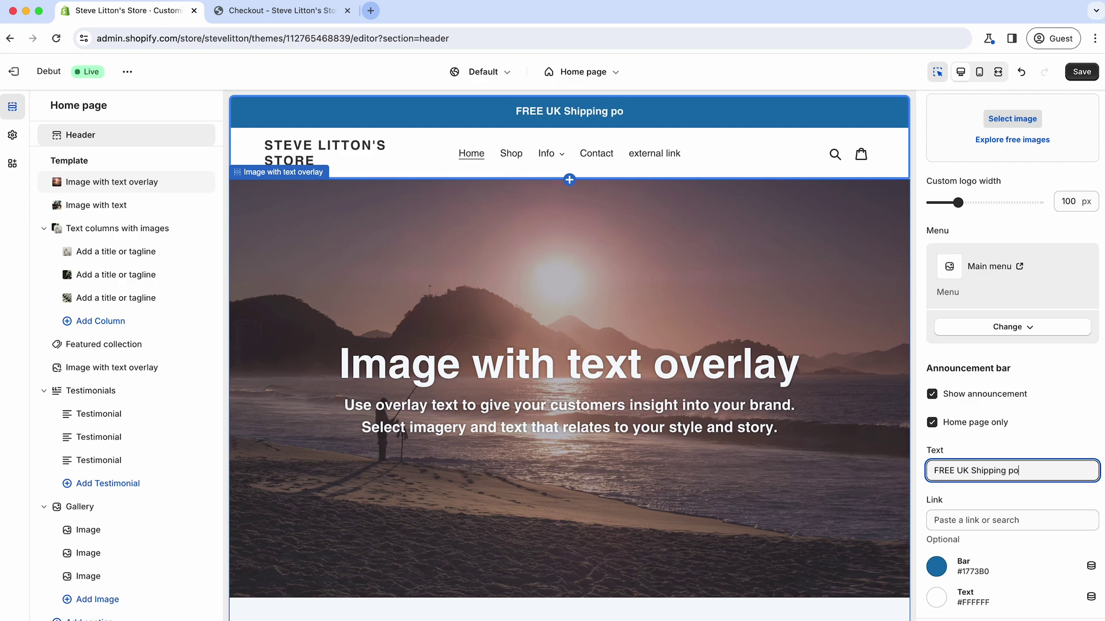
key(BackSpace)
key(BackSpace)
key(BackSpace)
key(BackSpace)
text(on all o)
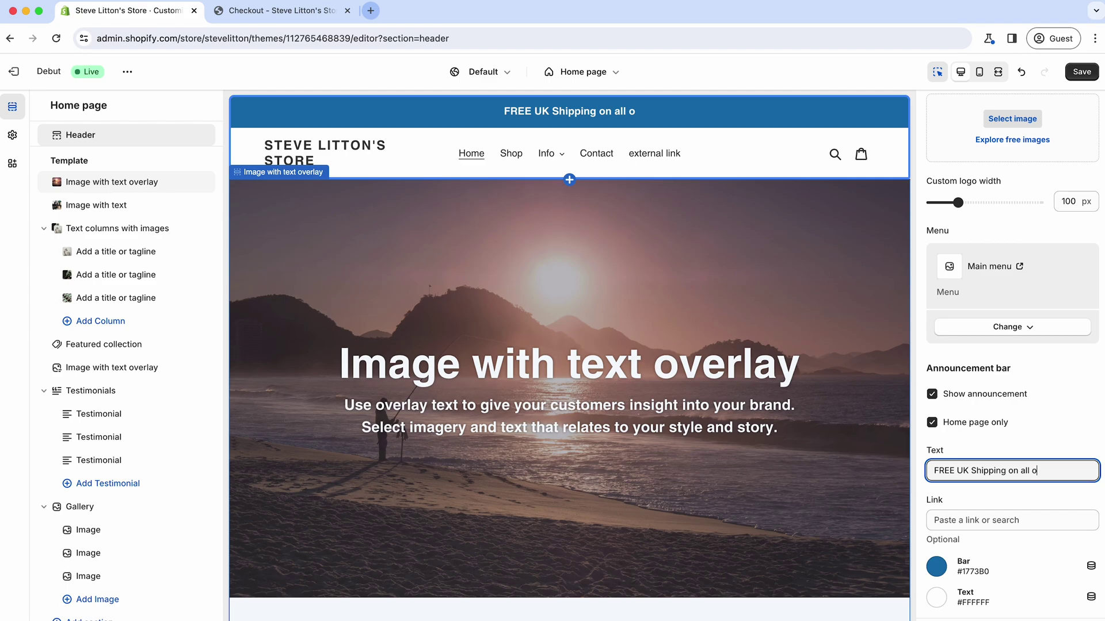
text(rders ov)
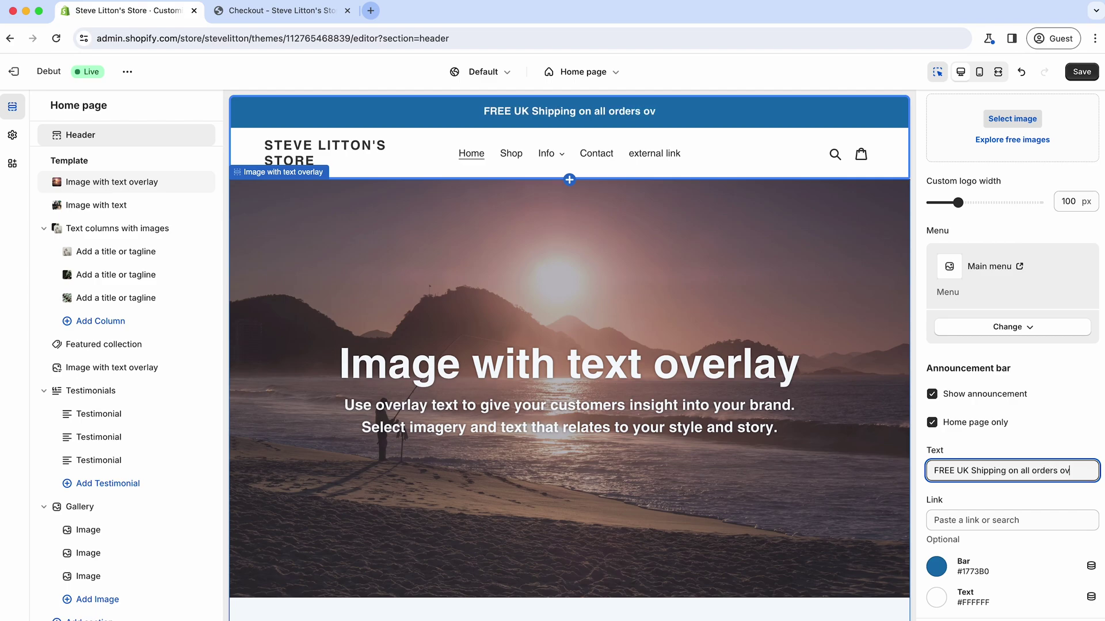
text(er £25)
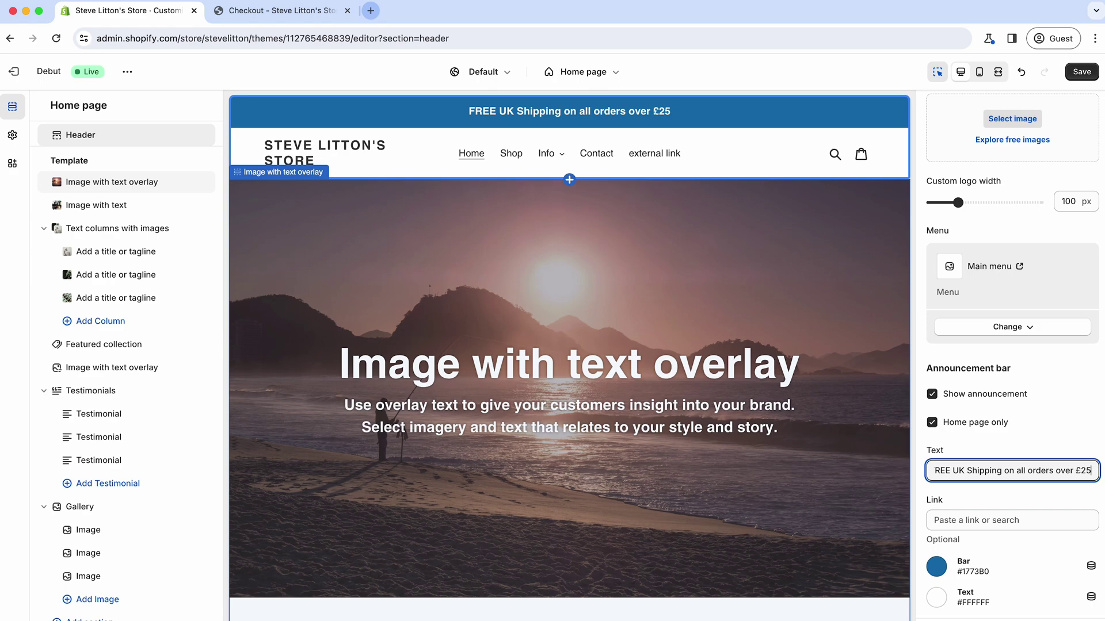
text( in Ju)
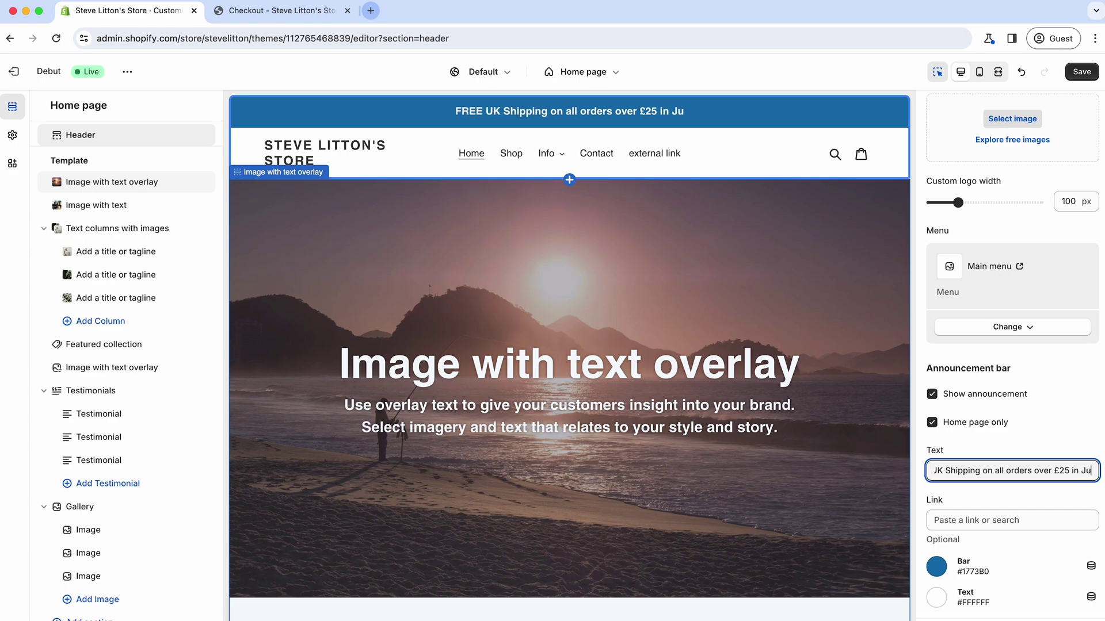
key(BackSpace)
key(BackSpace)
text(March)
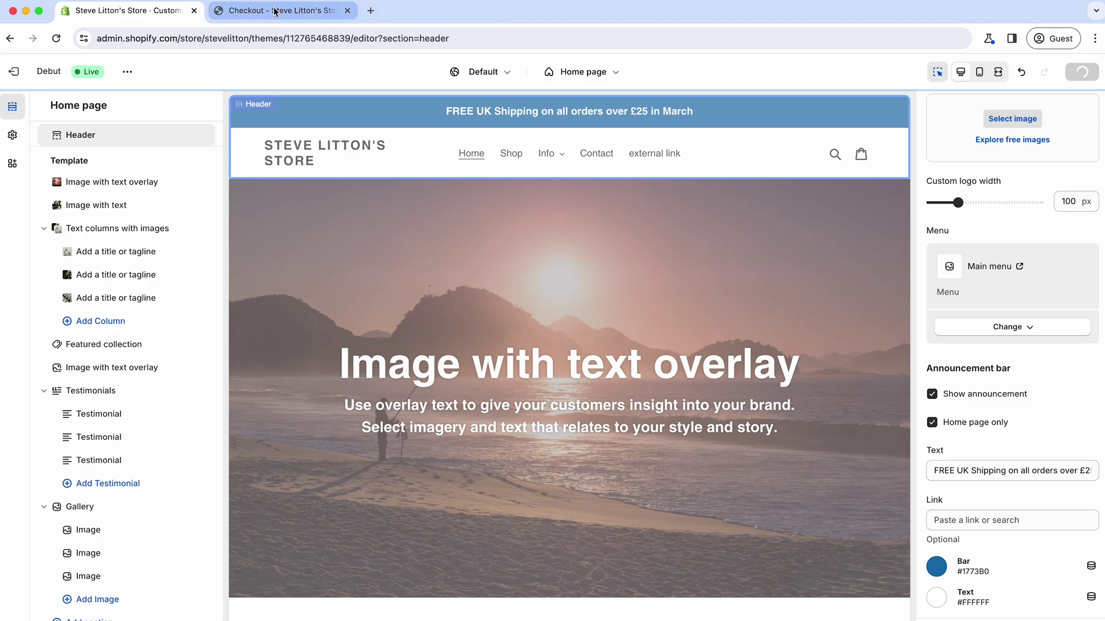
Switch to the checkout and go to the storefront home page at stevelitton.myshopify.com to check the announcement bar.
click(275, 11)
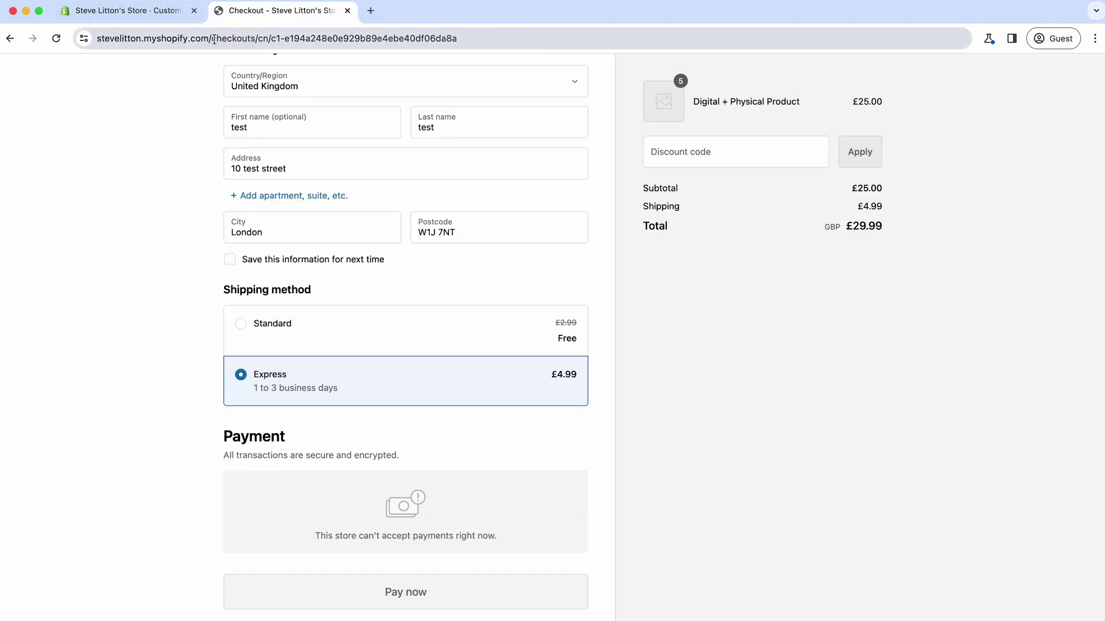
drag(214, 39, 500, 50)
key(BackSpace)
key(Return)
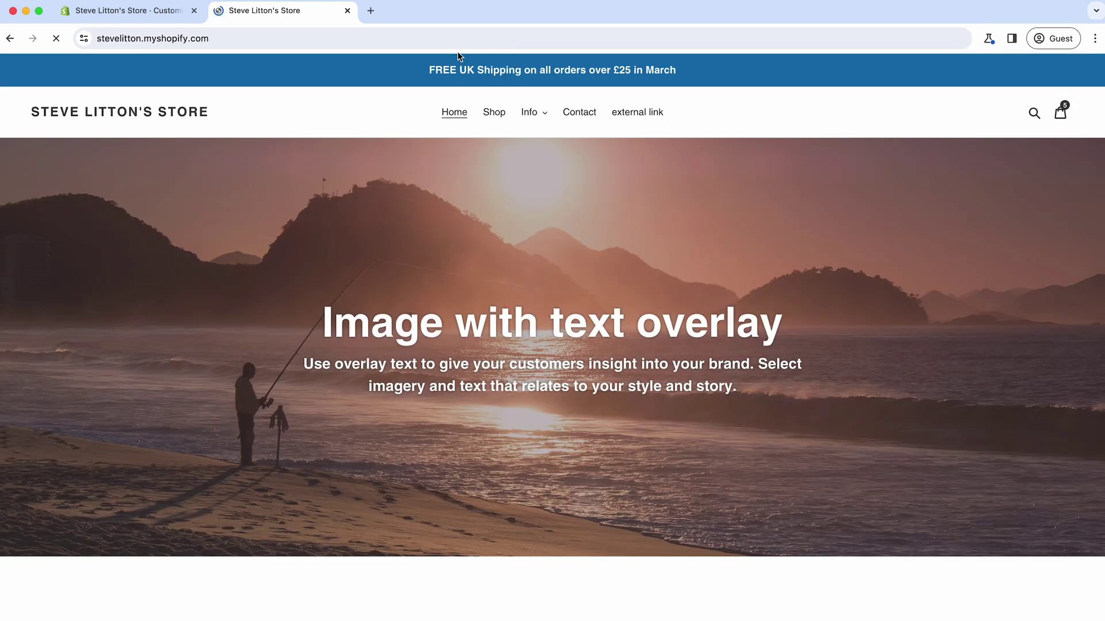
Return to the theme editor, disable the header's announcement bar, and save the theme.
click(165, 12)
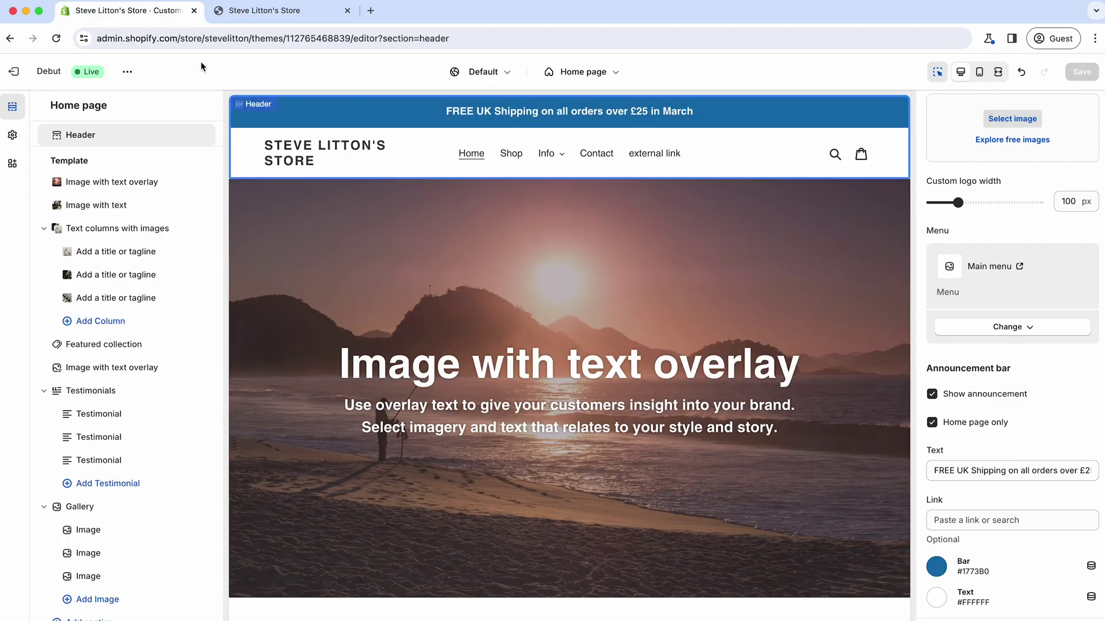
click(932, 395)
click(1081, 72)
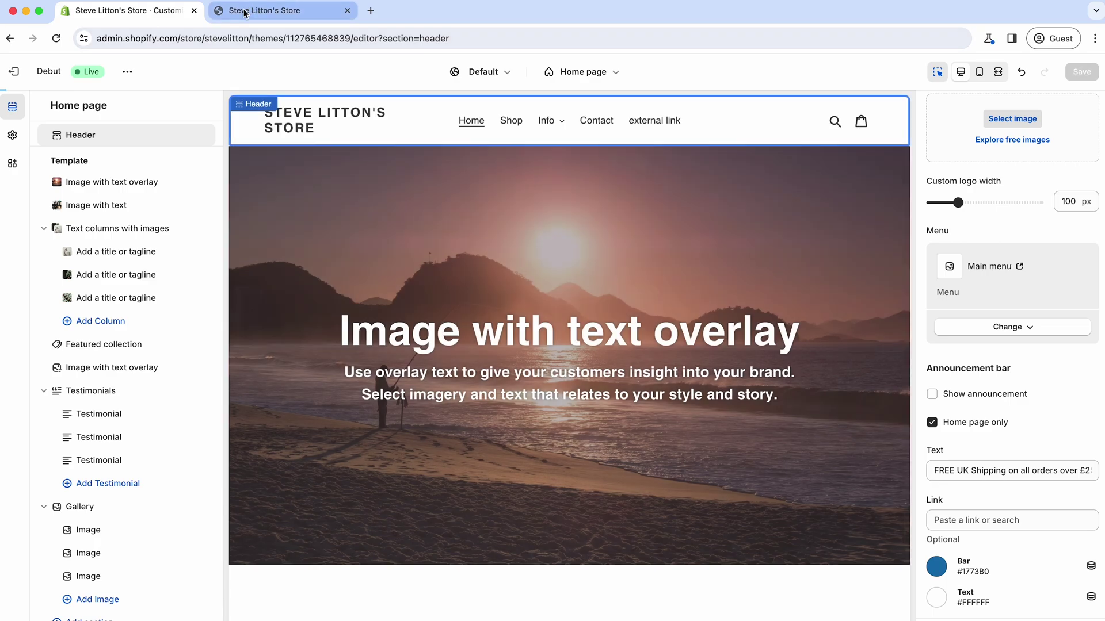
Reload the storefront home page to check whether the announcement bar still shows, and switch back to the theme editor.
click(241, 12)
key(super+r)
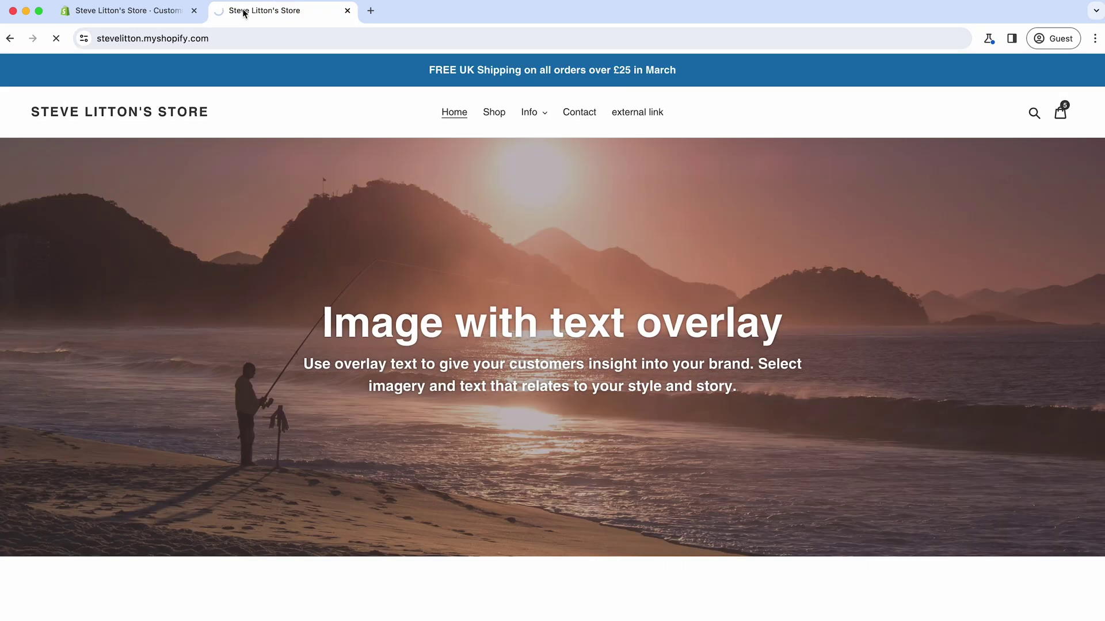
click(130, 11)
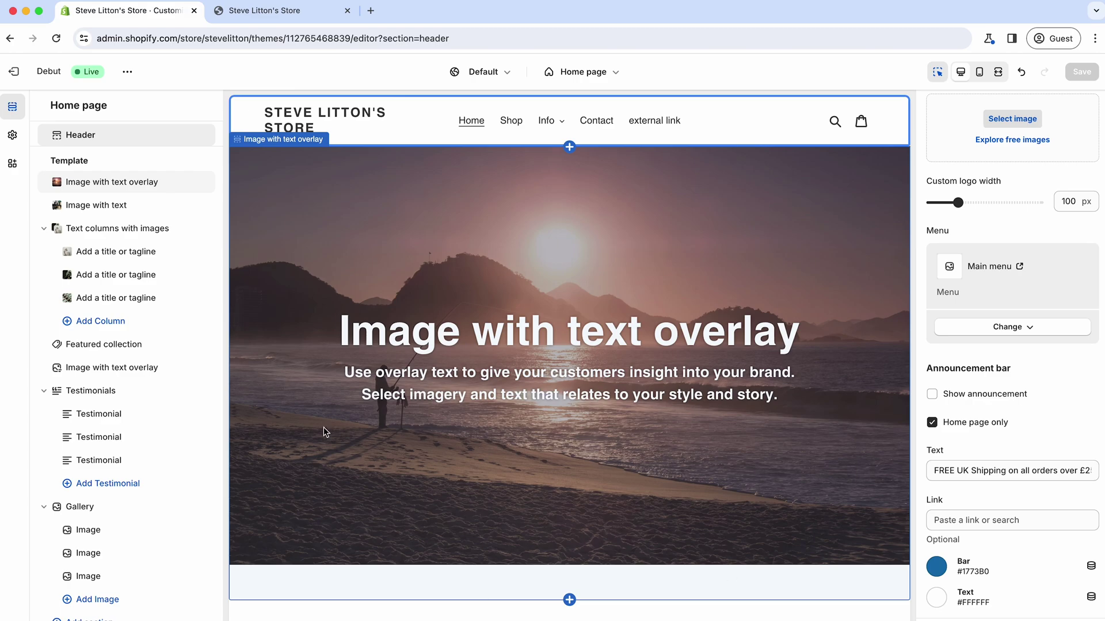
Exit the theme editor, open the Free UK Shipping over £25 discount, and look over its settings.
click(14, 72)
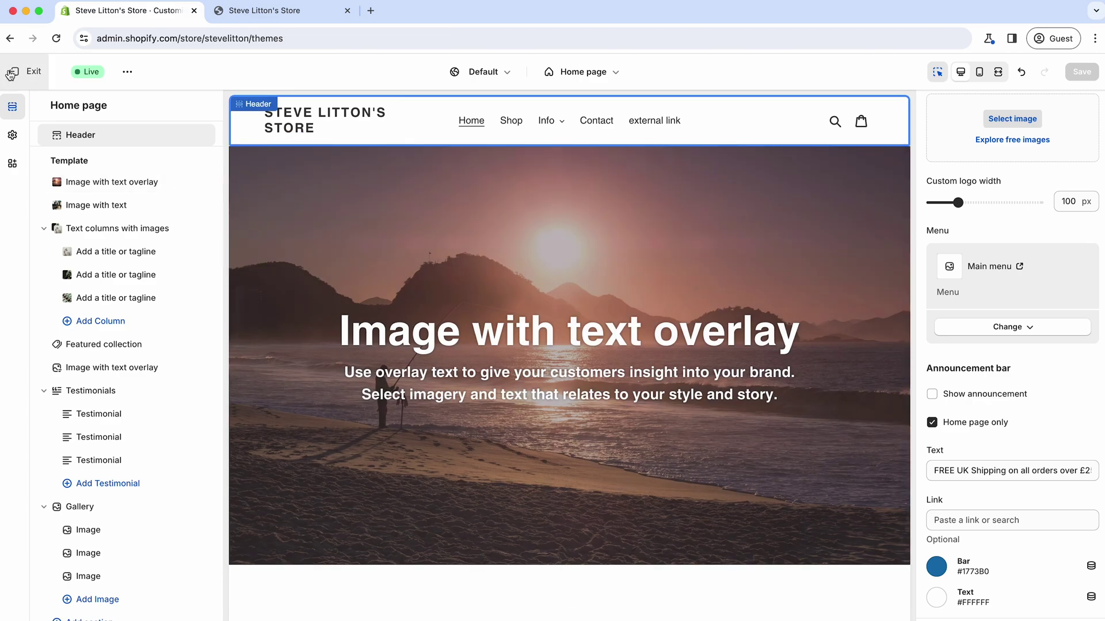
click(30, 237)
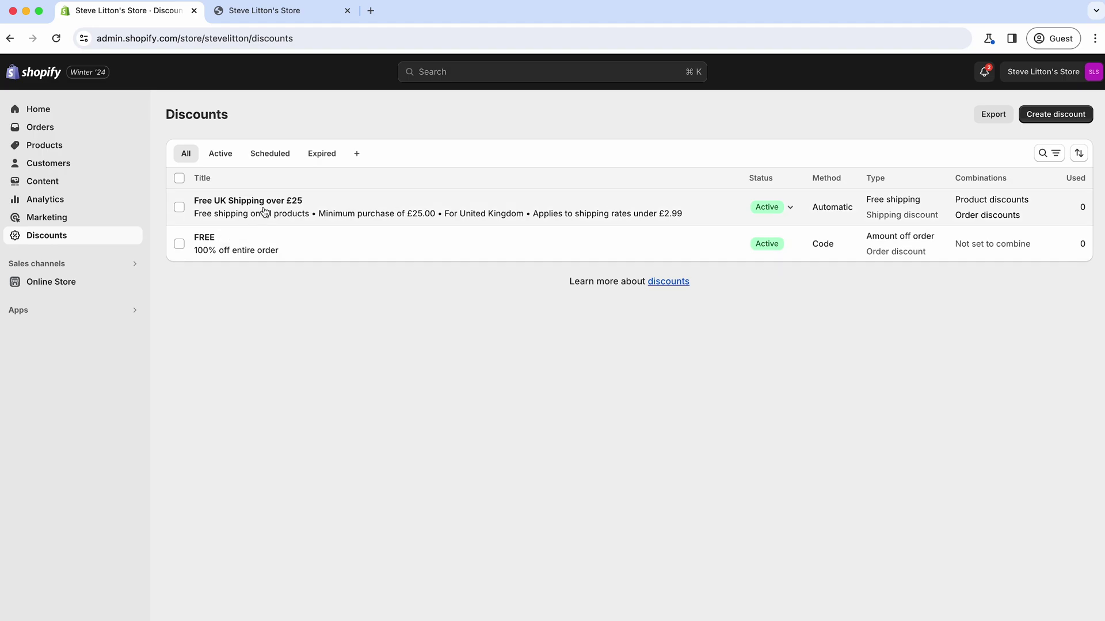
click(259, 203)
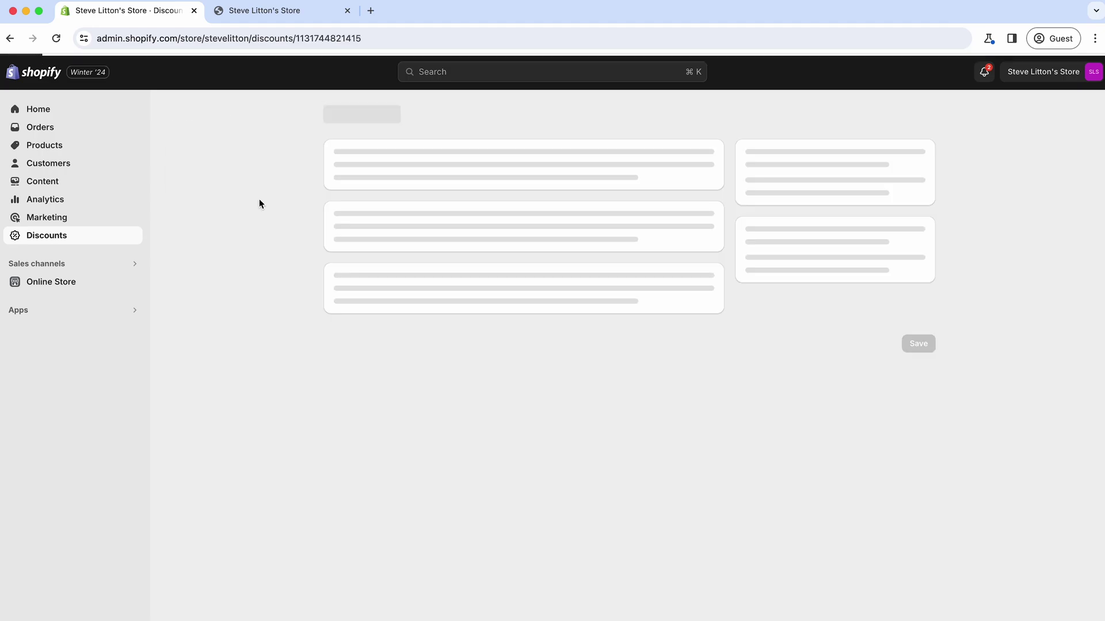
scroll(489, 403, down, 8)
scroll(490, 400, up, 8)
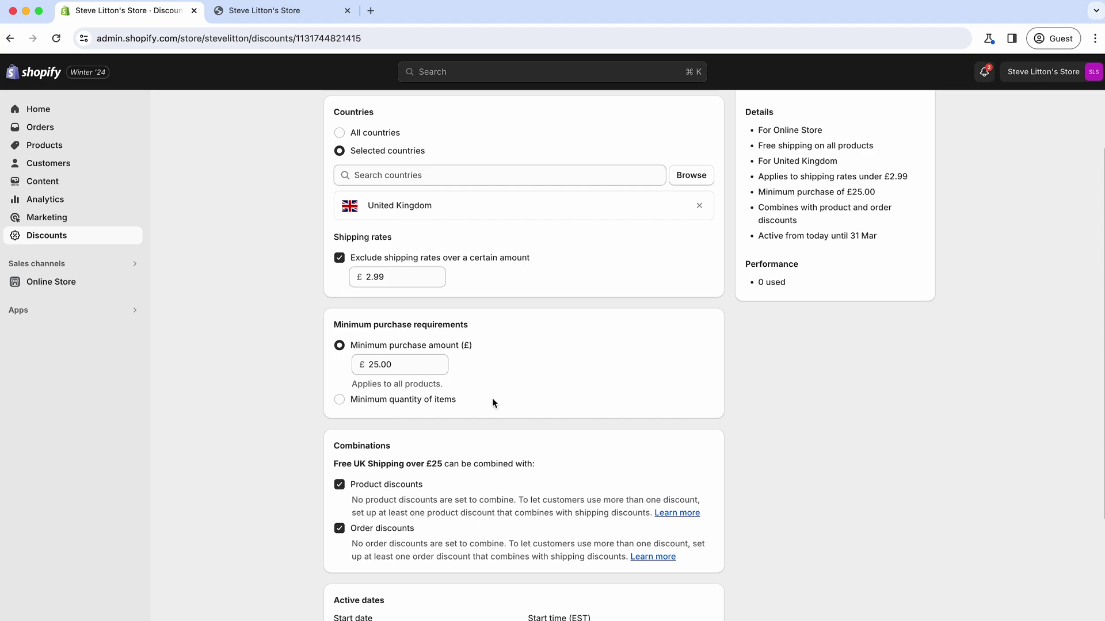
Visit the admin home page and reopen the Free UK Shipping over £25 discount from the discounts list.
click(37, 109)
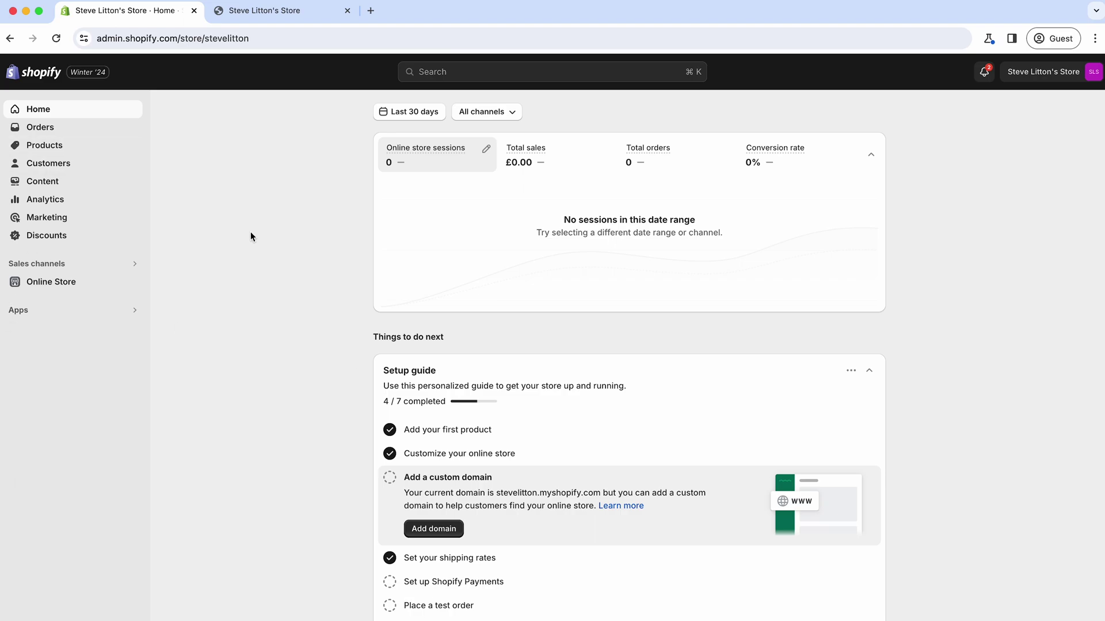
scroll(211, 355, down, 1)
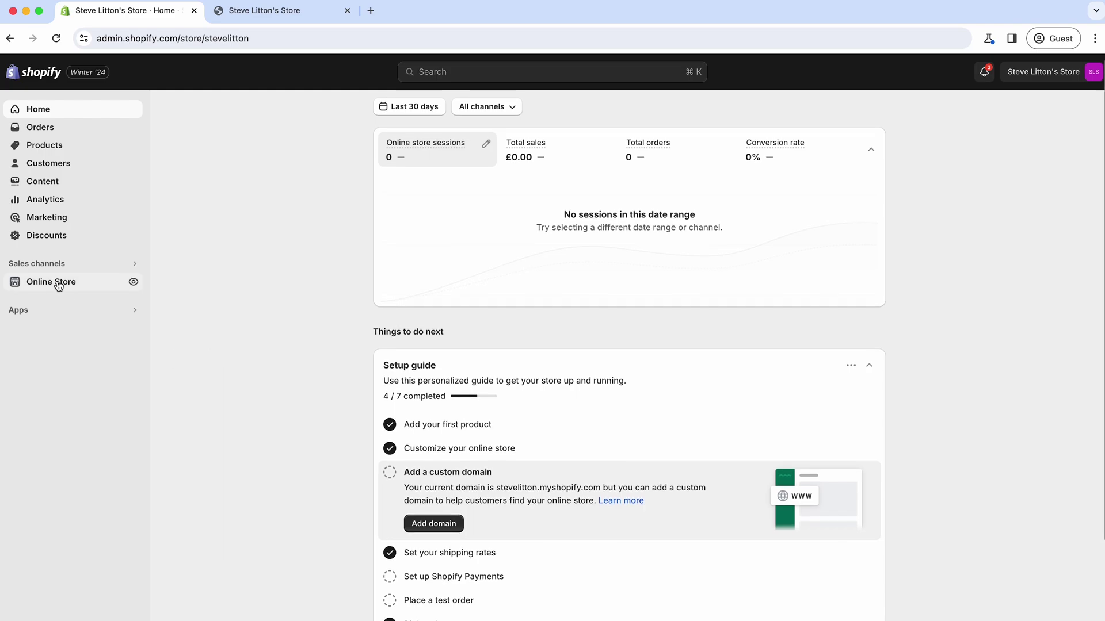
click(58, 237)
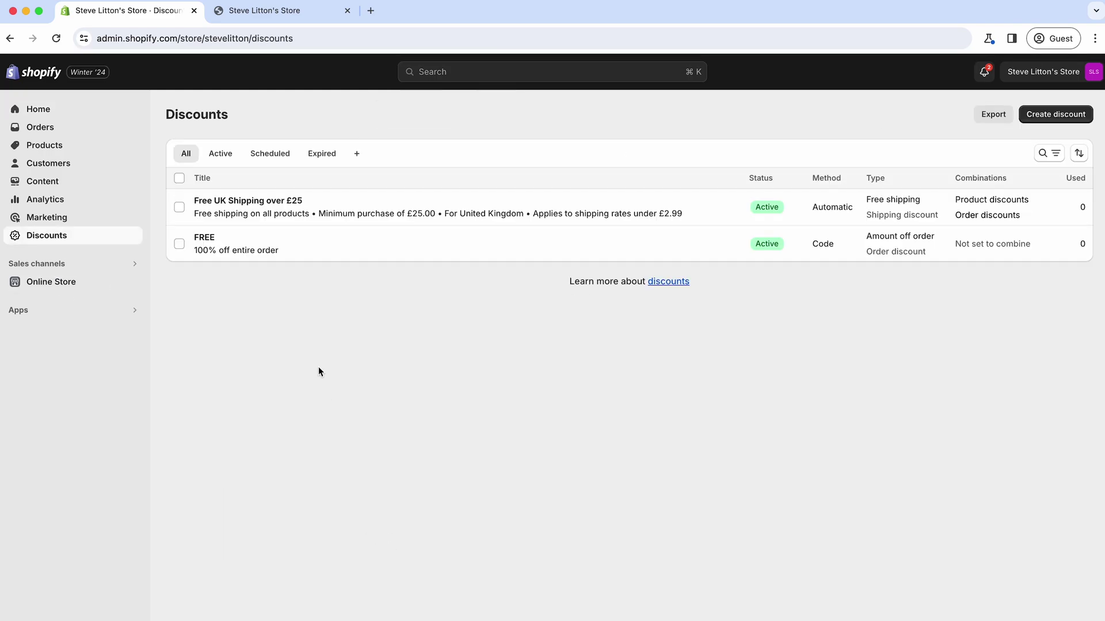
click(348, 213)
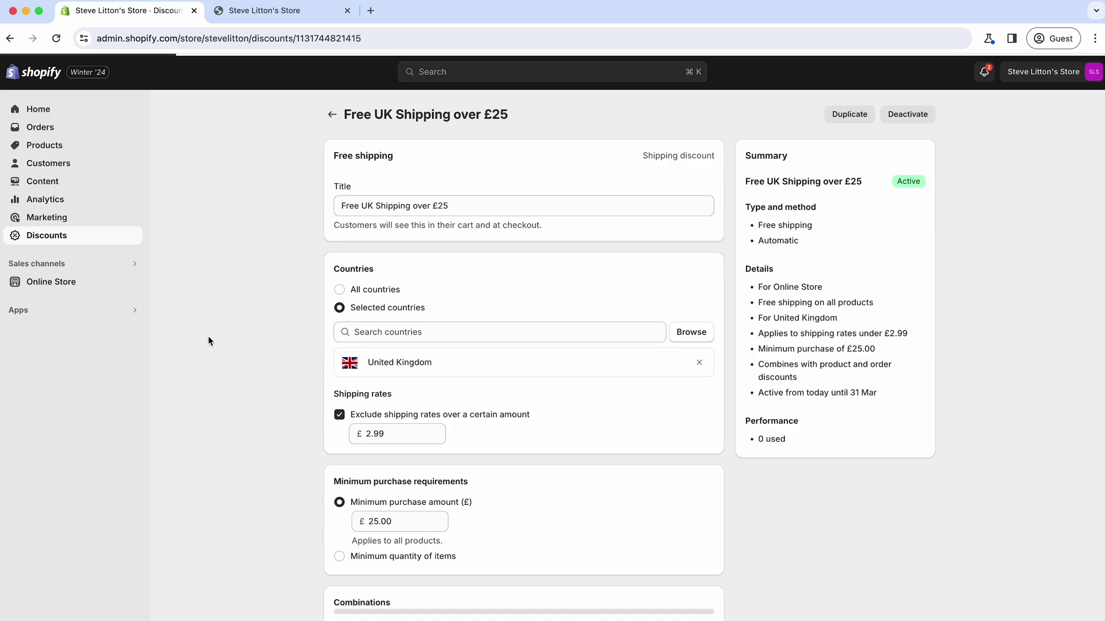
Review the discount's countries, shipping rate limit, minimum purchase, combinations, active dates and summary.
scroll(205, 339, down, 5)
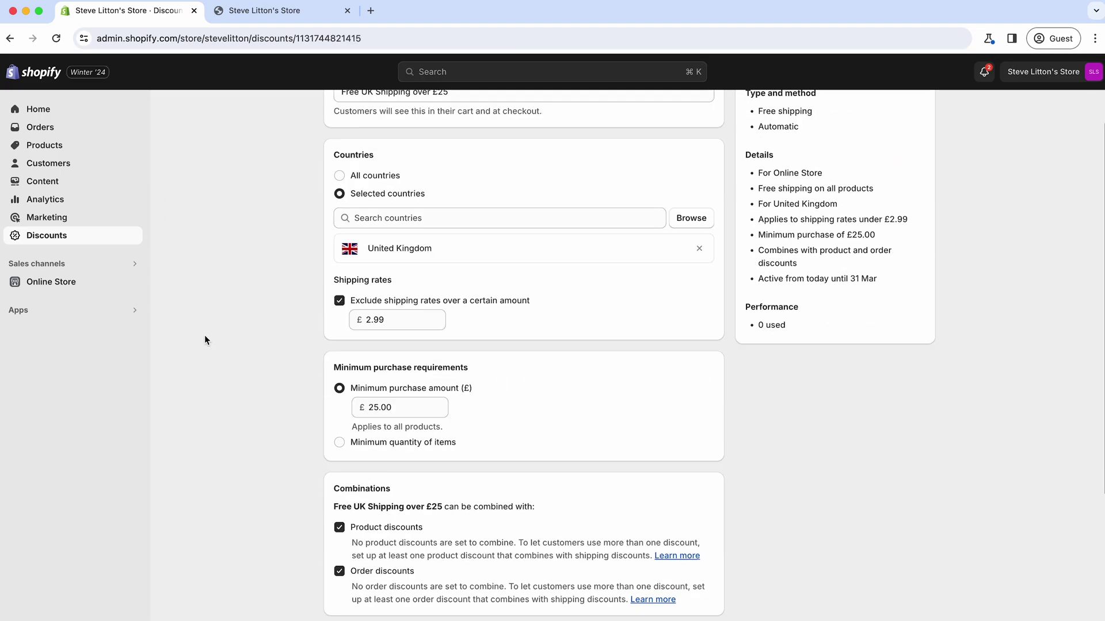
scroll(205, 339, up, 5)
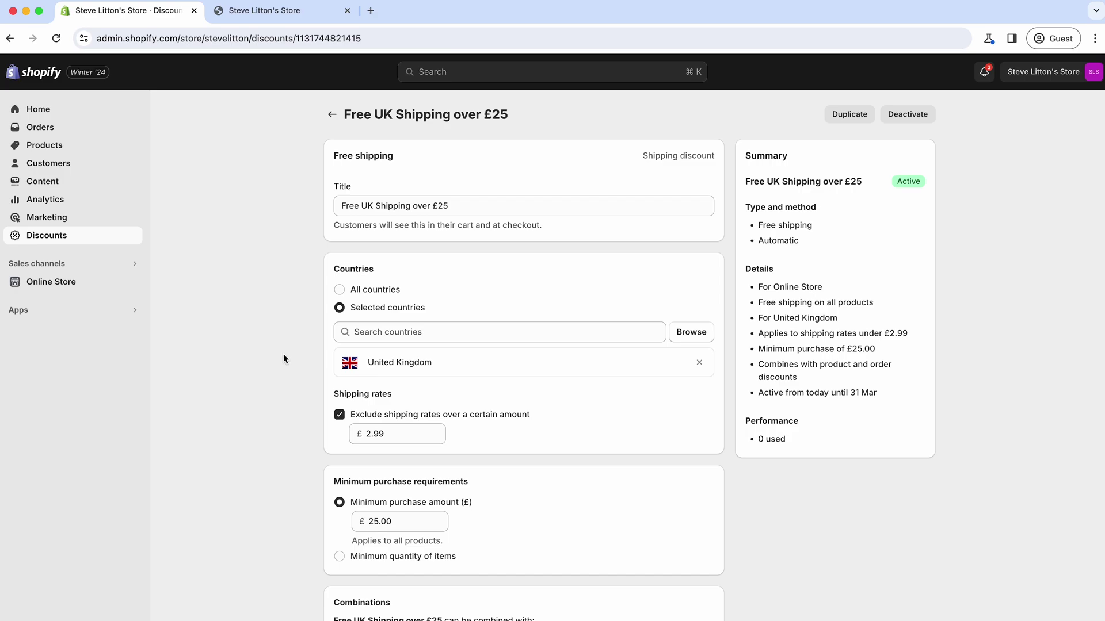
scroll(283, 354, down, 5)
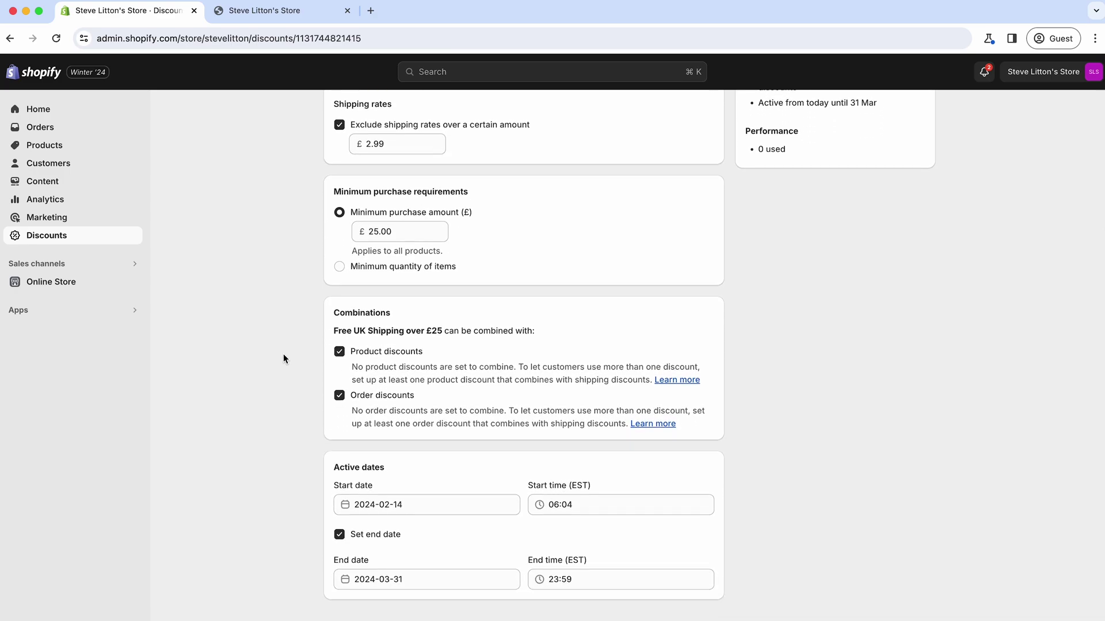
scroll(283, 354, down, 3)
scroll(283, 354, up, 7)
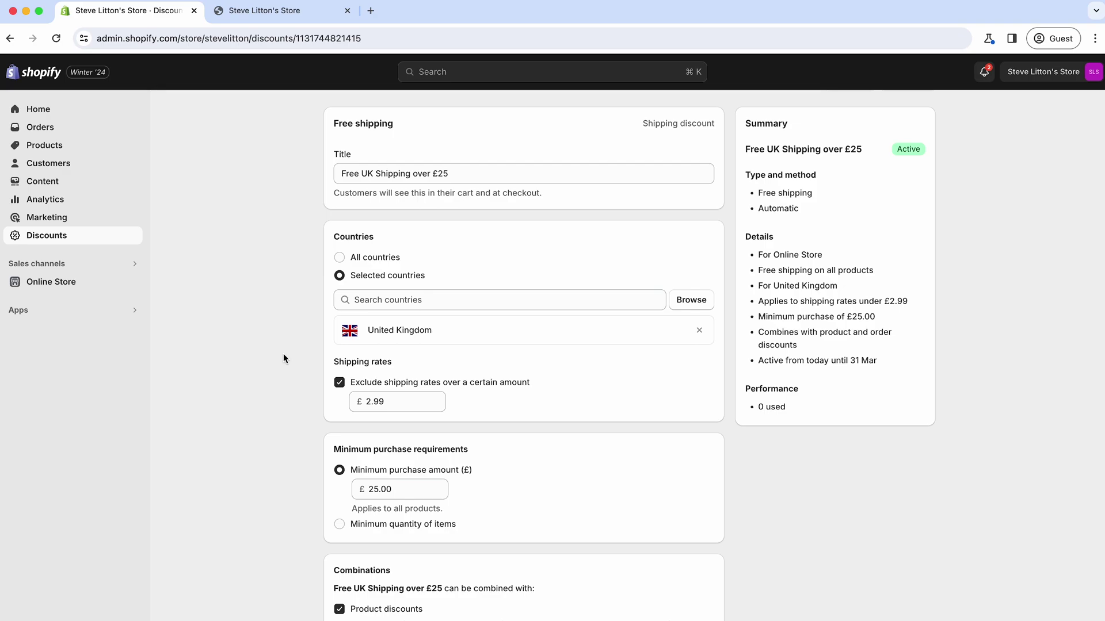
scroll(283, 354, up, 1)
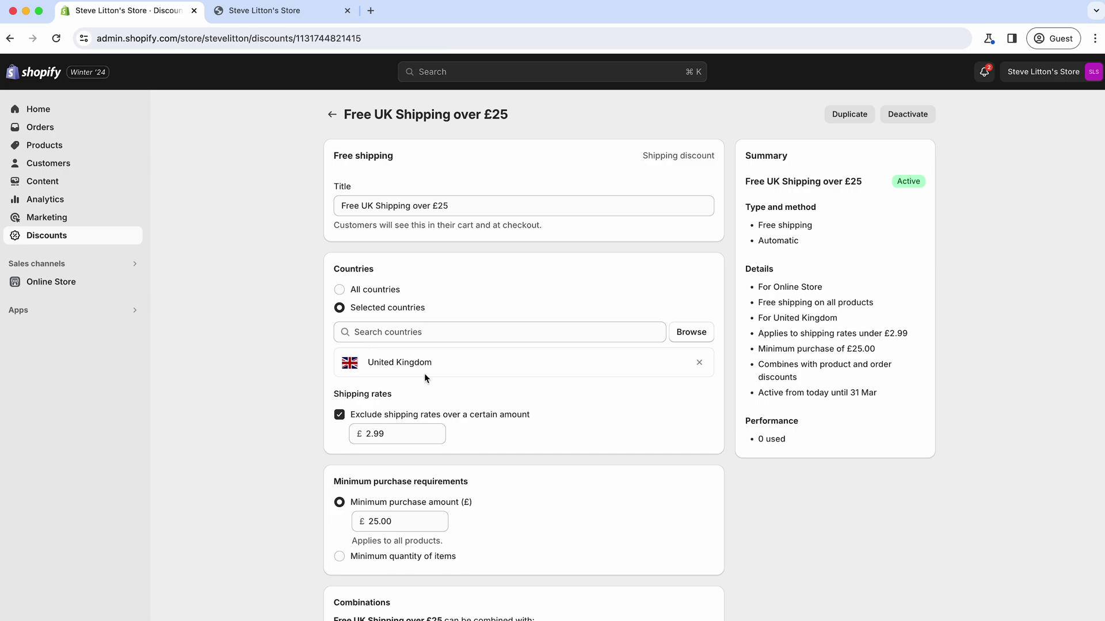
scroll(440, 429, down, 4)
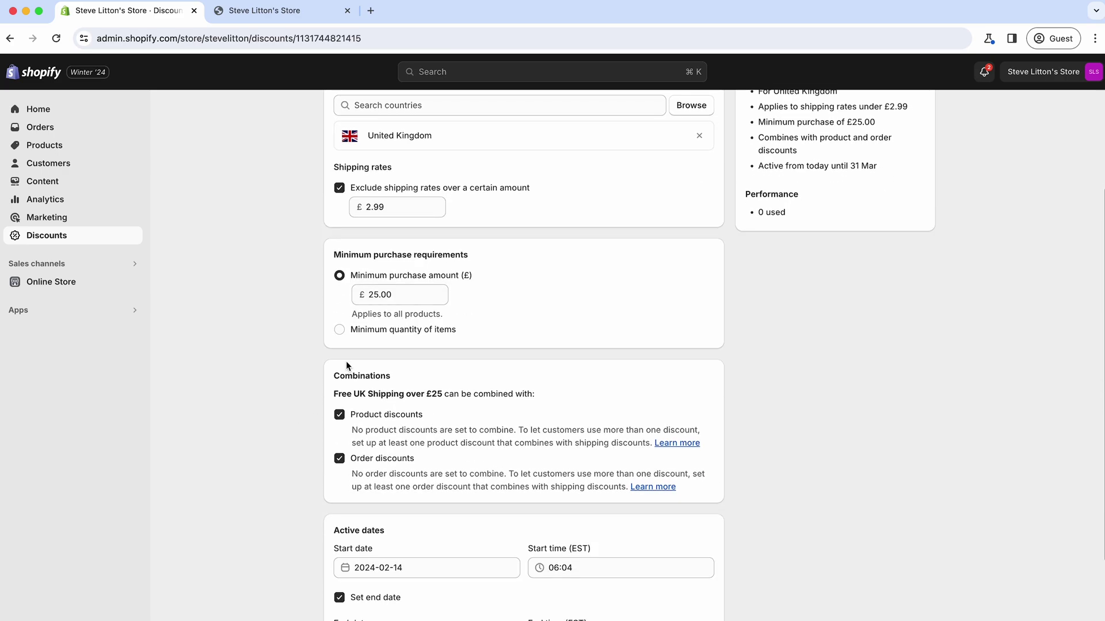
scroll(397, 427, down, 1)
scroll(397, 426, down, 3)
scroll(397, 429, up, 8)
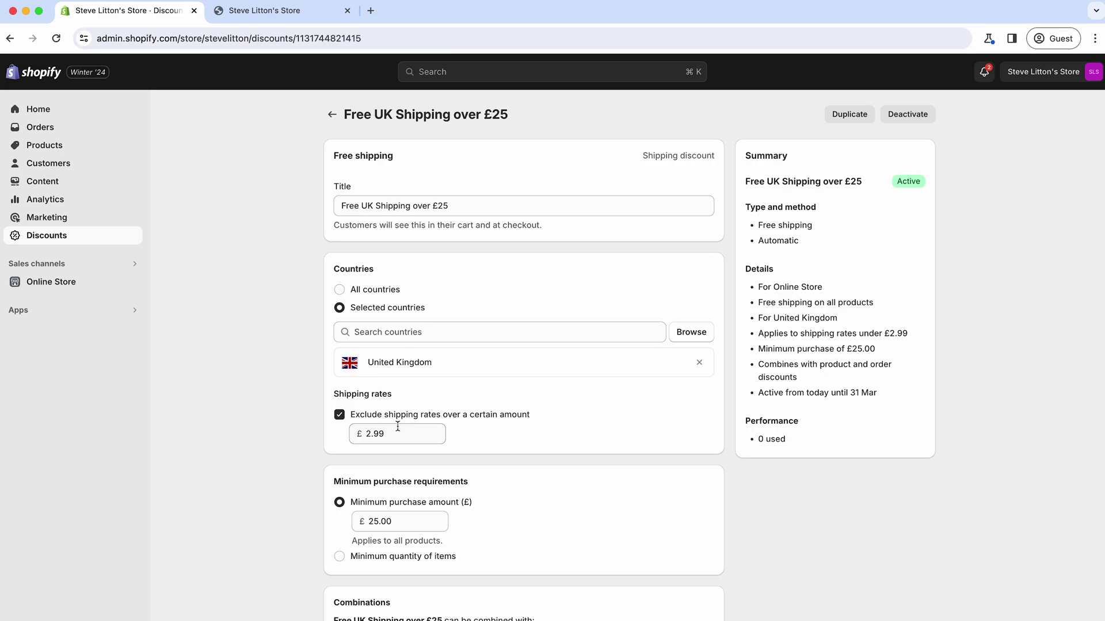
scroll(333, 481, down, 10)
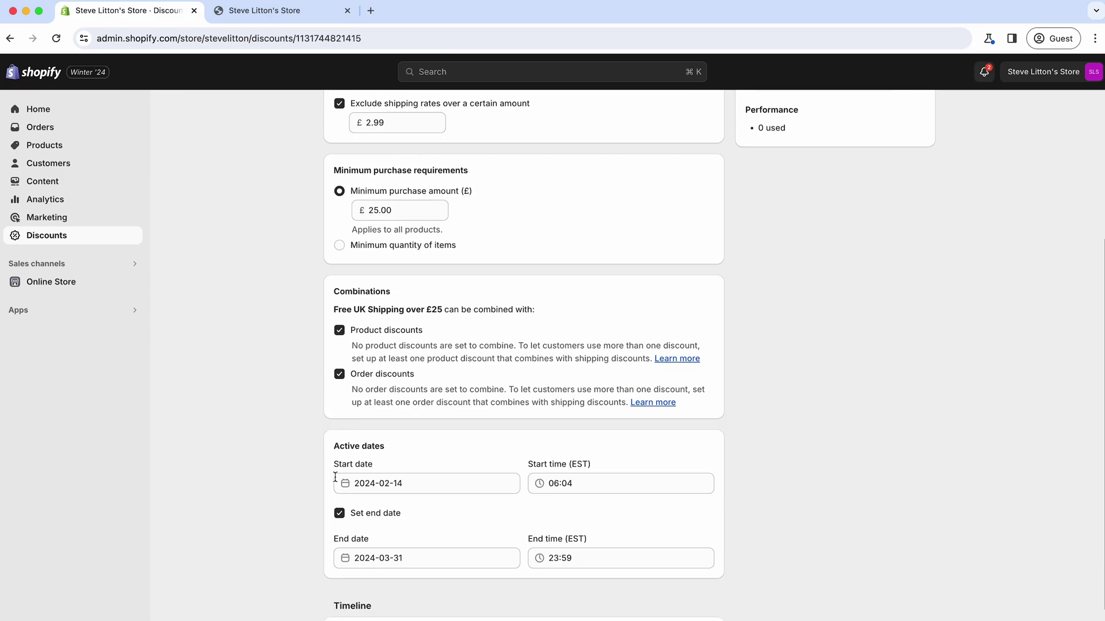
scroll(320, 477, up, 10)
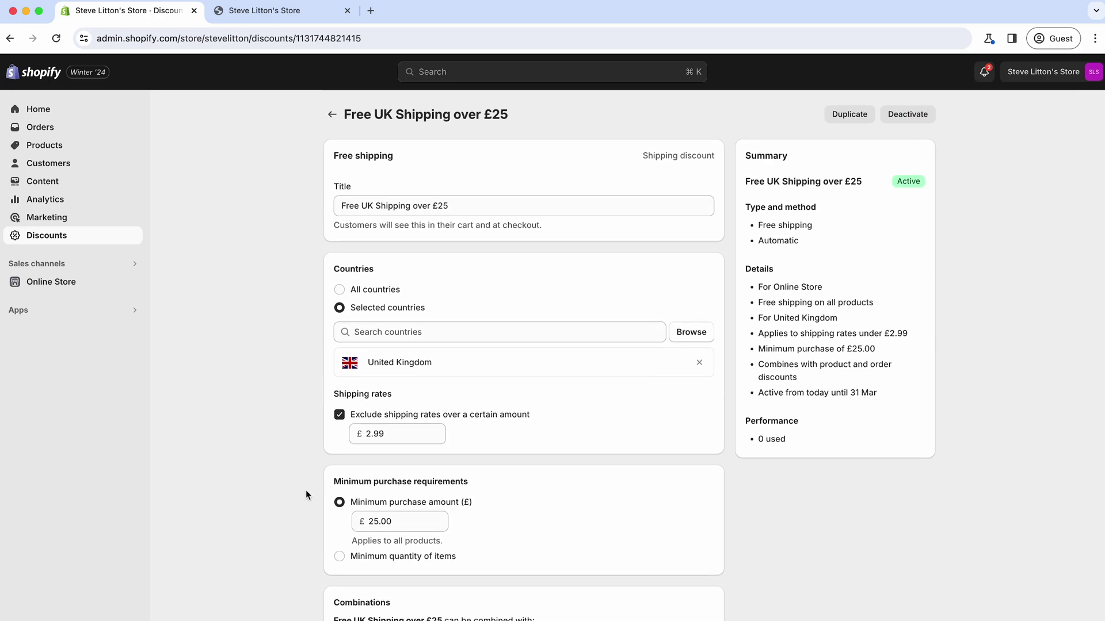
scroll(259, 490, down, 10)
scroll(259, 494, up, 10)
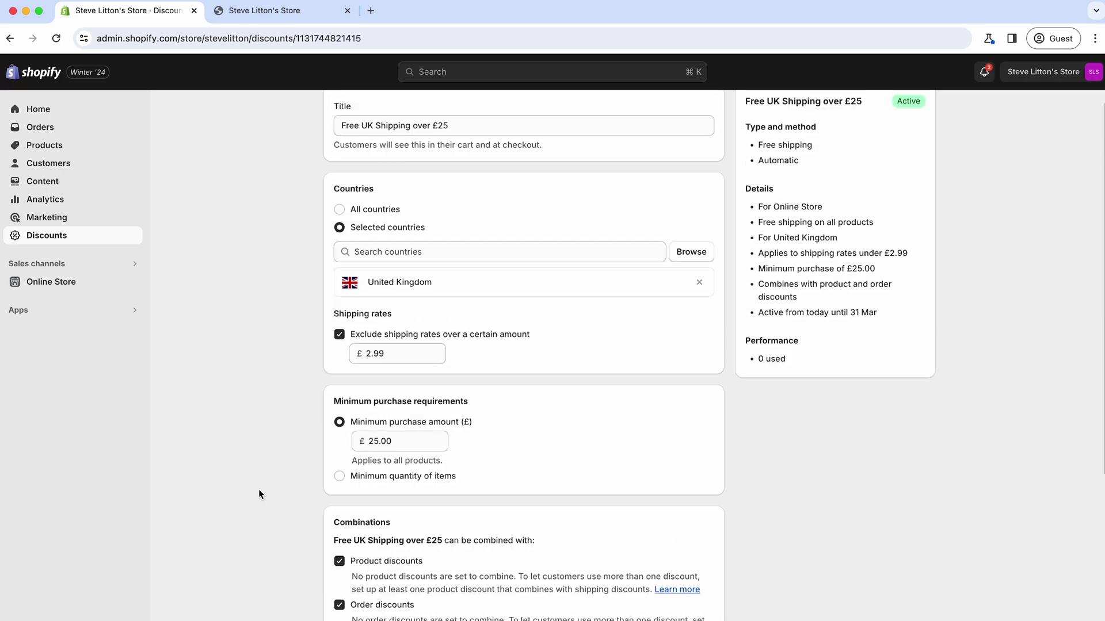